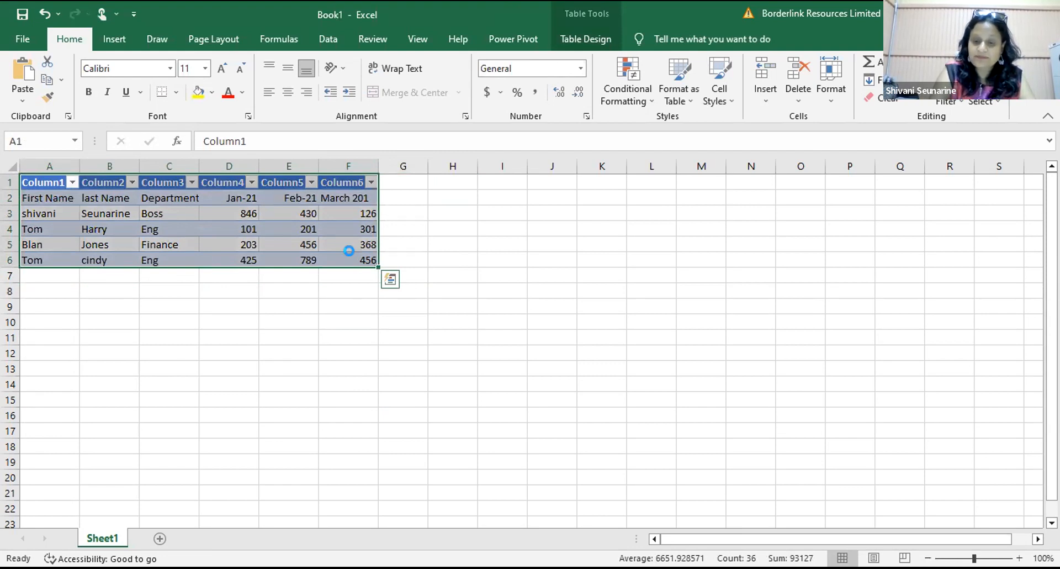
Step: Delete the old table and enter the headers Fist Name, Last Name and Department in A1:C1
{"action": "key", "text": "Delete"}
{"action": "left_click", "coordinate": [260, 412]}
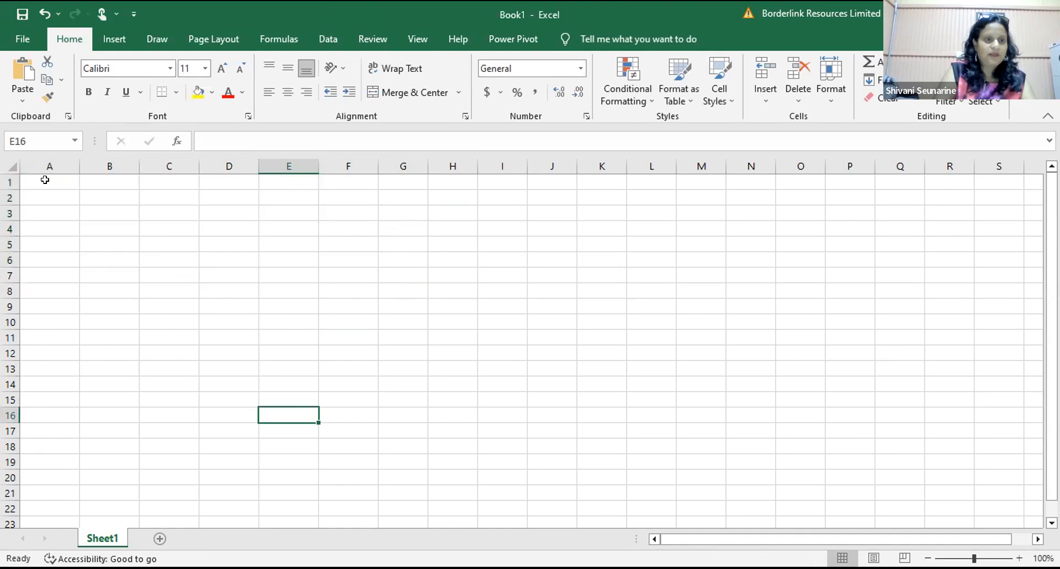
{"action": "left_click", "coordinate": [45, 181]}
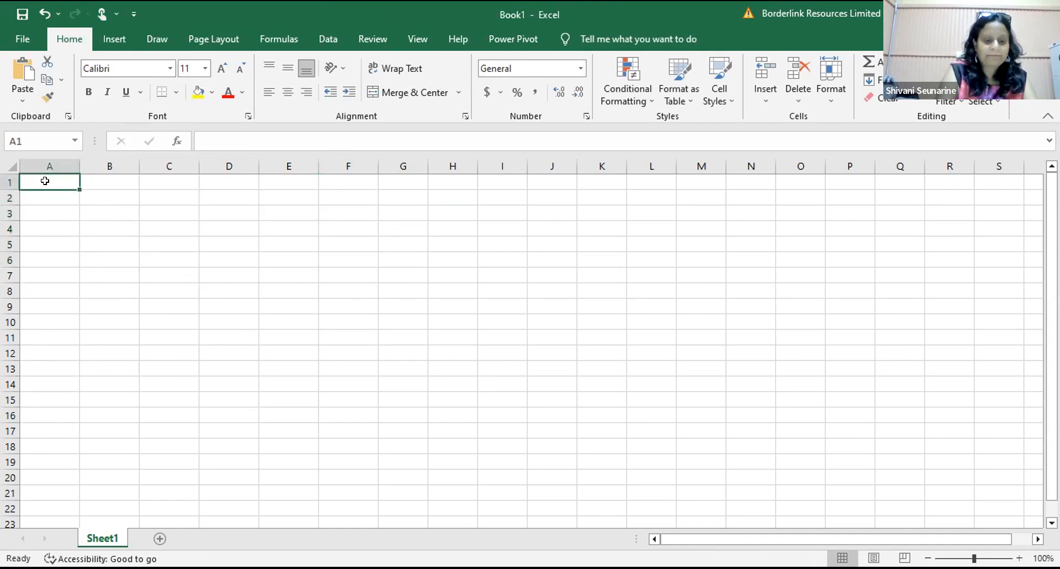
{"action": "type", "text": "Fist Nam"}
{"action": "key", "text": "BackSpace"}
{"action": "key", "text": "BackSpace"}
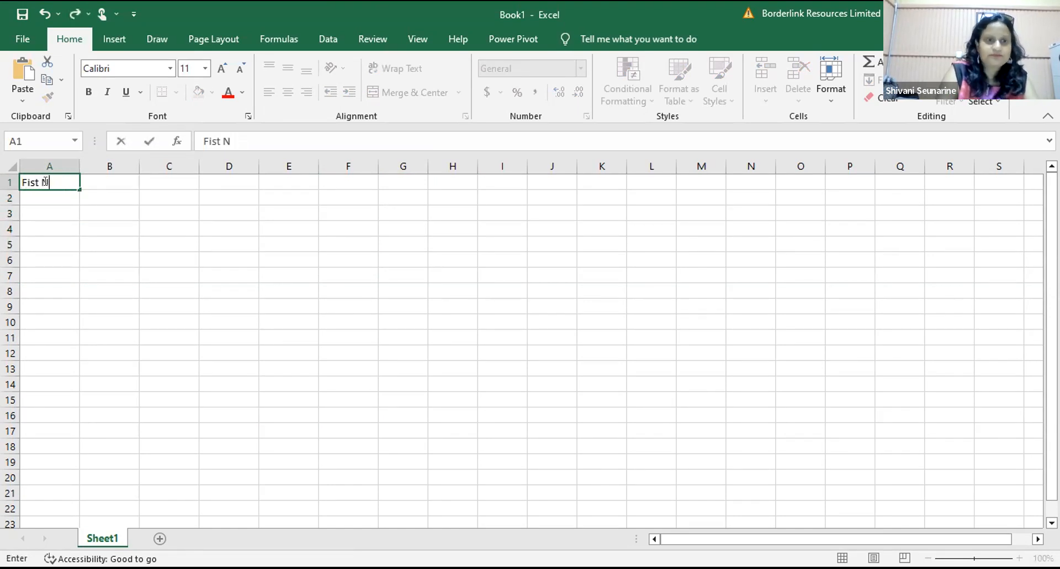
{"action": "type", "text": "ame"}
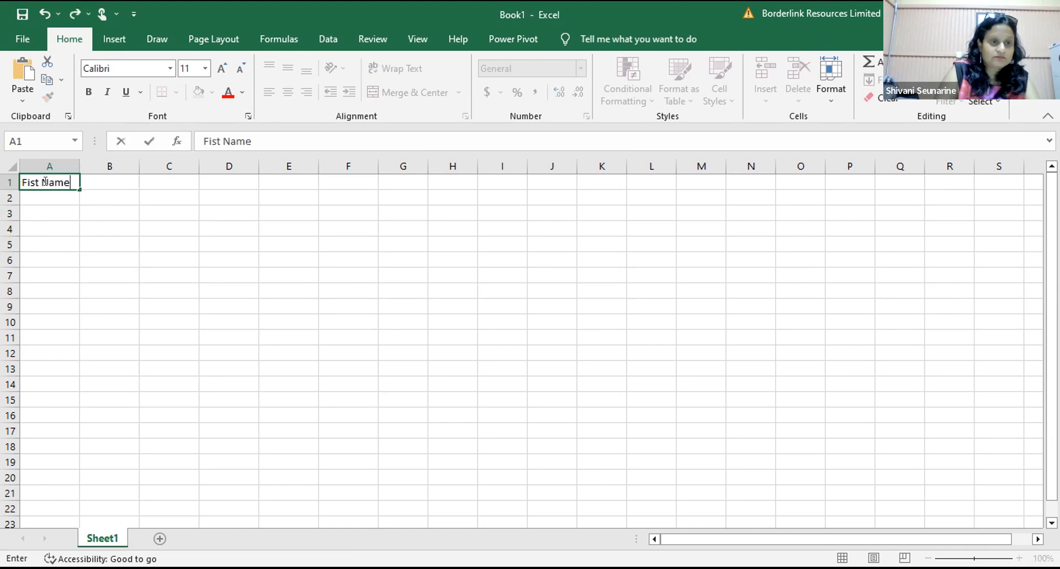
{"action": "left_click", "coordinate": [47, 216]}
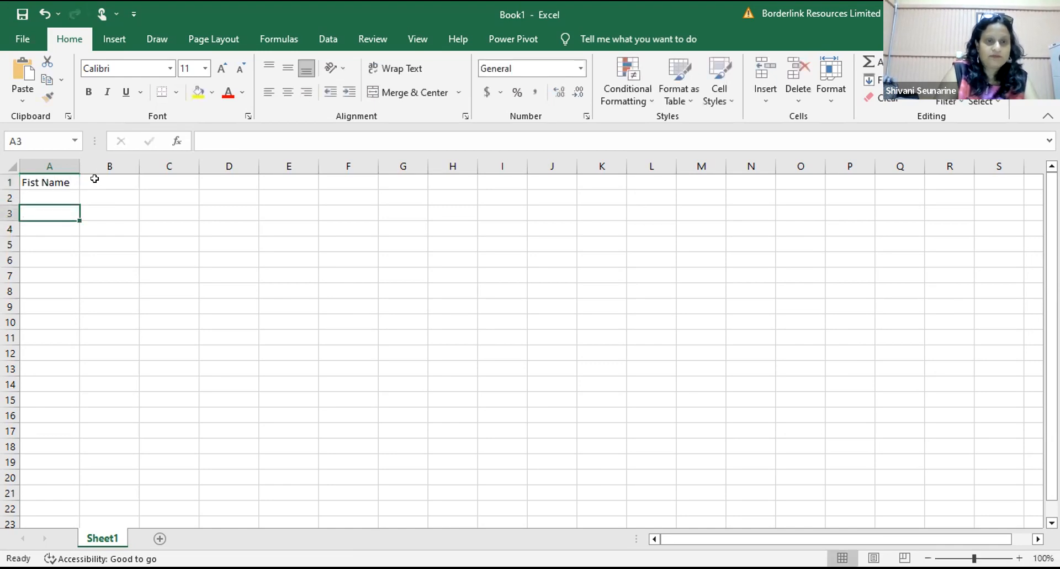
{"action": "left_click", "coordinate": [95, 178]}
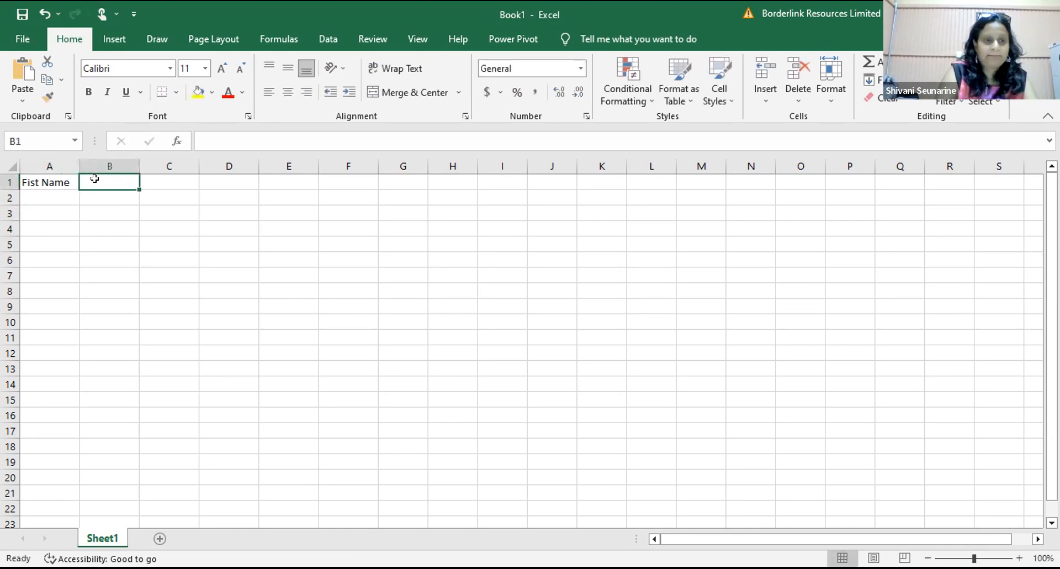
{"action": "type", "text": "Last Name"}
{"action": "left_click", "coordinate": [83, 276]}
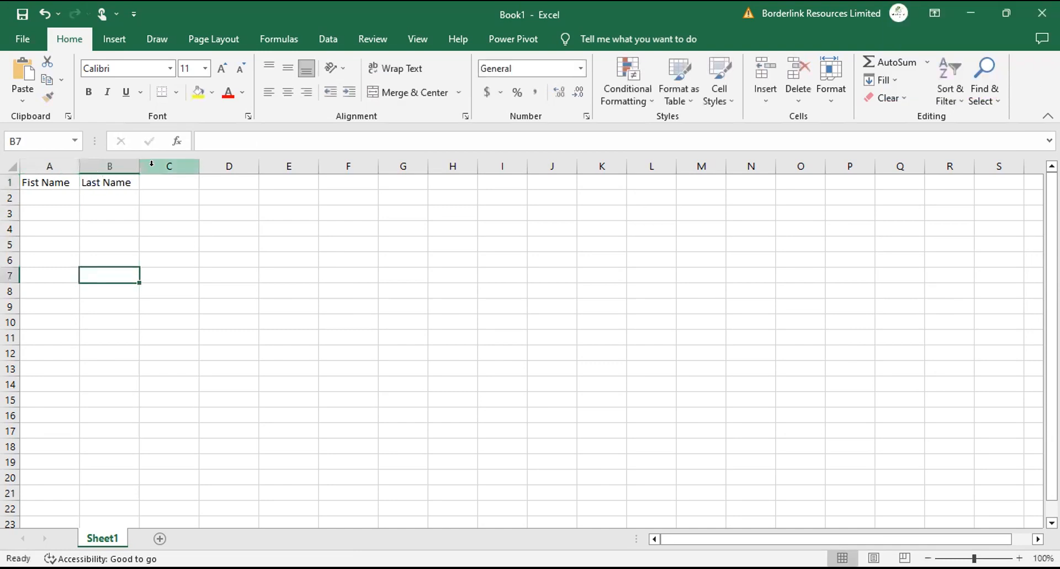
{"action": "left_click", "coordinate": [157, 183]}
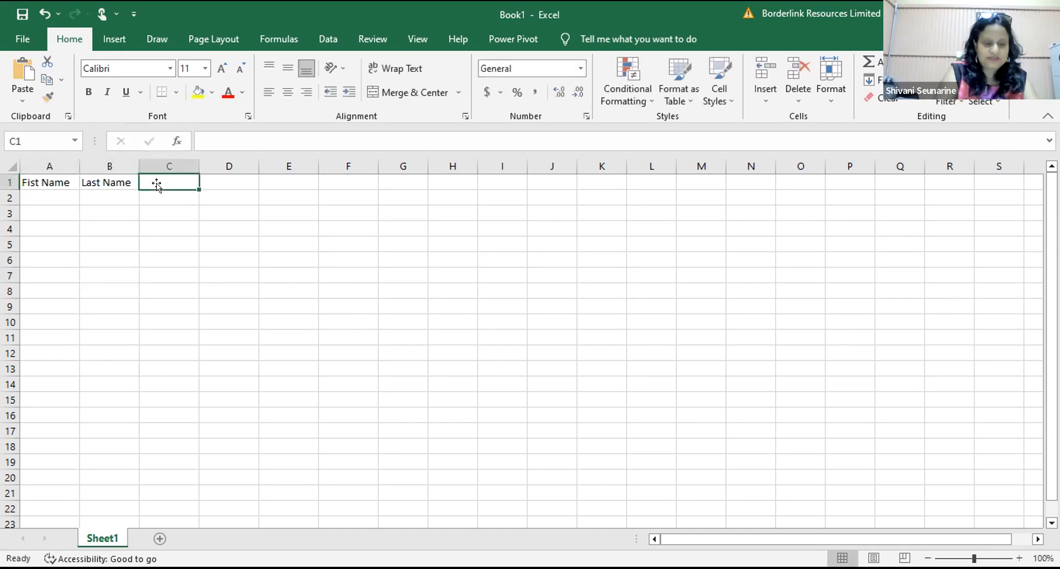
{"action": "type", "text": "Departmrn"}
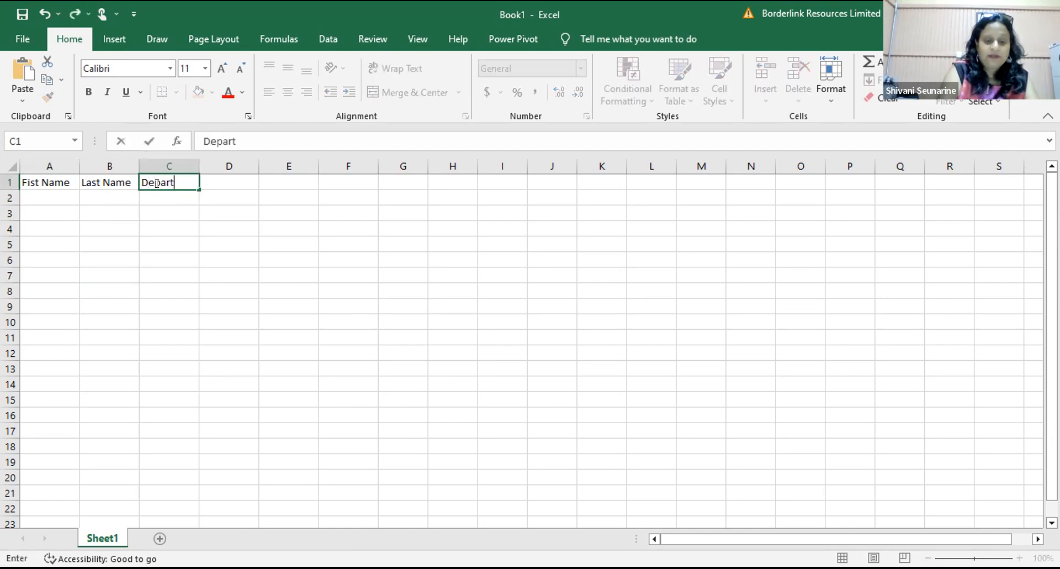
{"action": "key", "text": "BackSpace"}
{"action": "key", "text": "BackSpace"}
{"action": "type", "text": "e"}
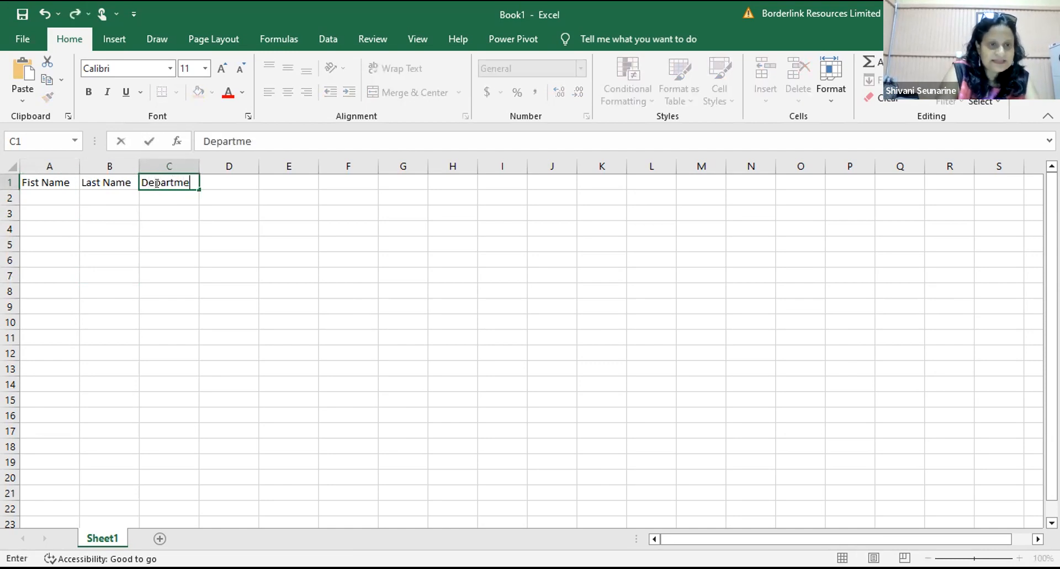
{"action": "type", "text": "nt"}
{"action": "left_click", "coordinate": [164, 227]}
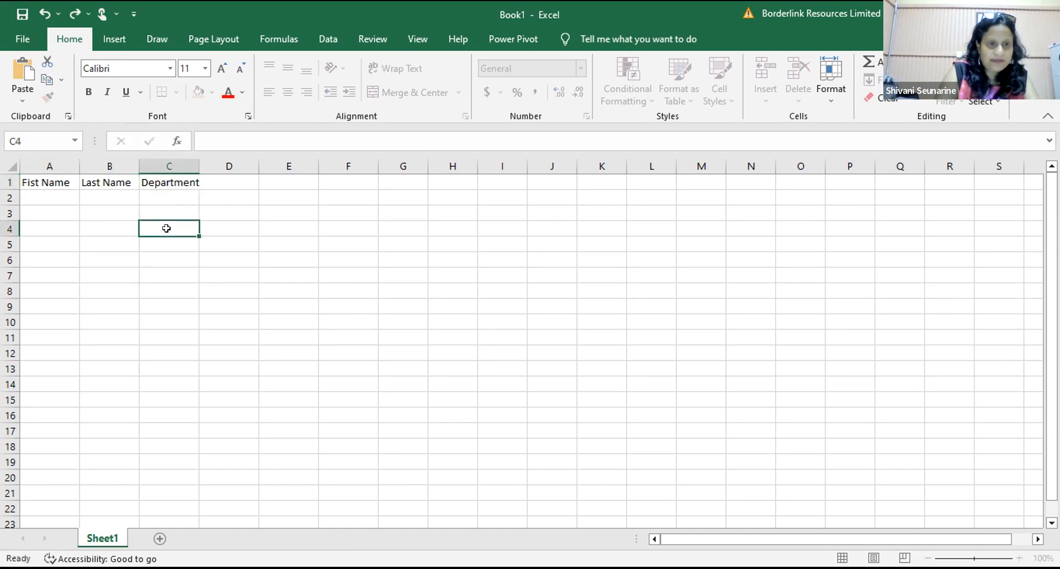
Step: Enter jan 2021, Feb 2021 and marc 2021 in D1:F1, displayed as Jan-21, Feb-21, Mar-21
{"action": "left_click", "coordinate": [253, 181]}
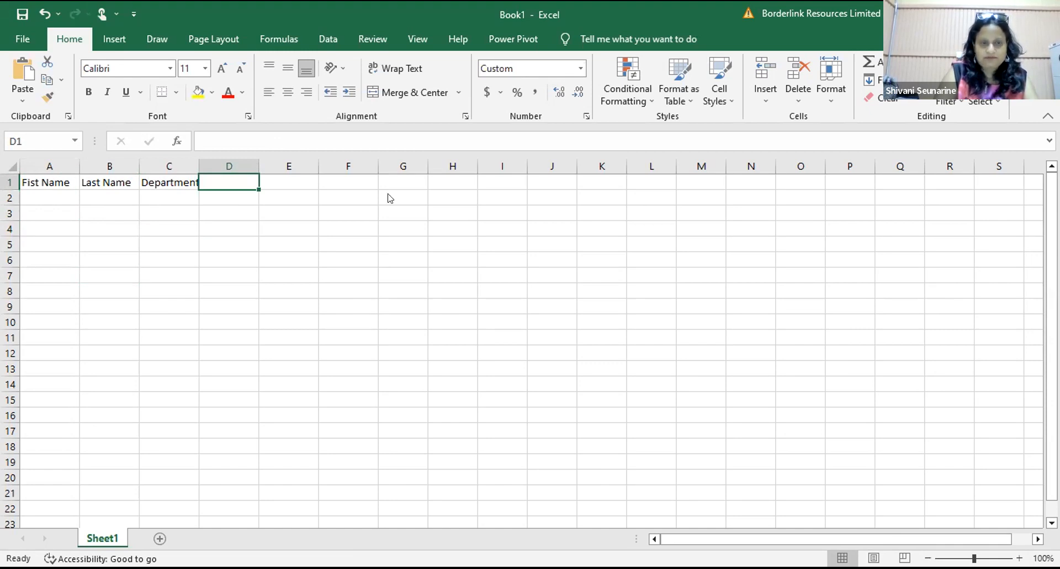
{"action": "left_click", "coordinate": [209, 181]}
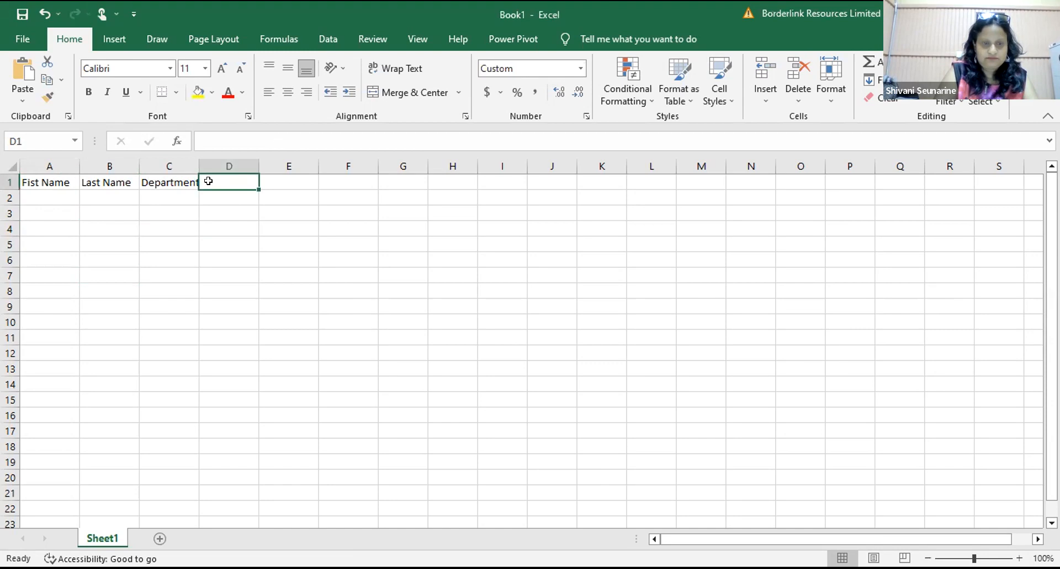
{"action": "type", "text": "jan 2021"}
{"action": "left_click", "coordinate": [259, 304]}
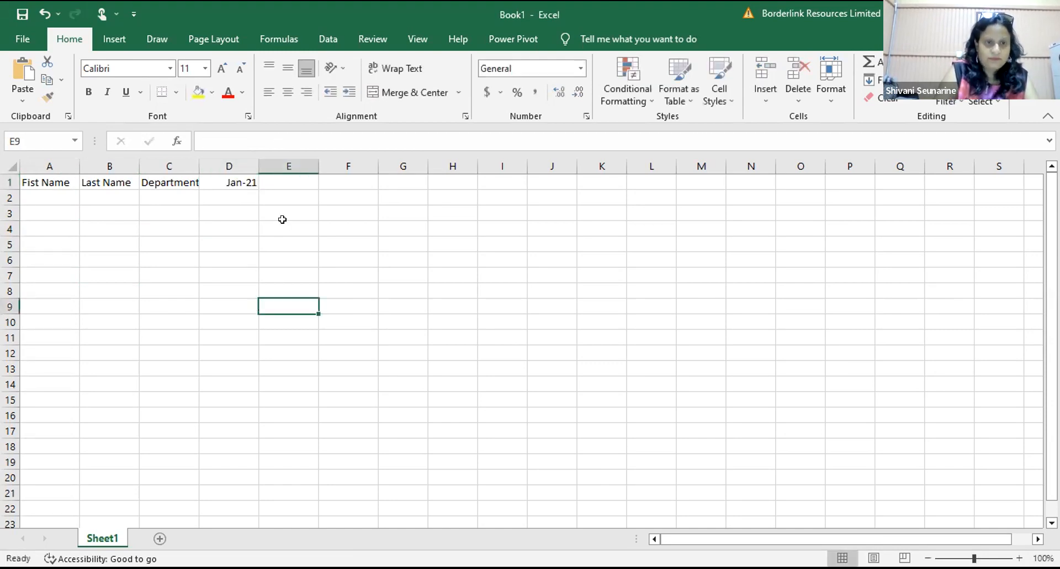
{"action": "left_click", "coordinate": [280, 182]}
{"action": "type", "text": "Feb 2021"}
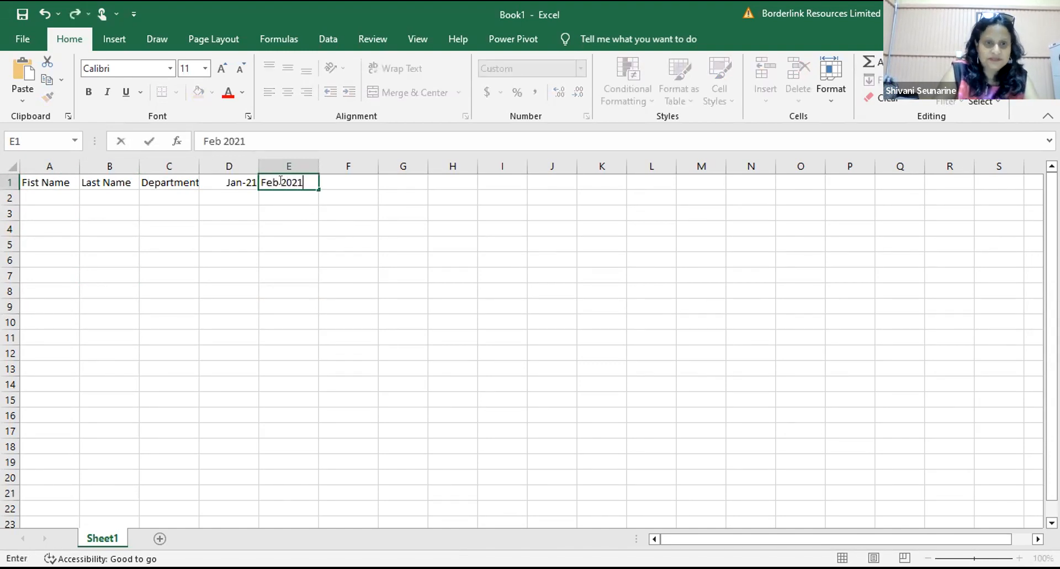
{"action": "left_click", "coordinate": [271, 283]}
{"action": "left_click", "coordinate": [339, 181]}
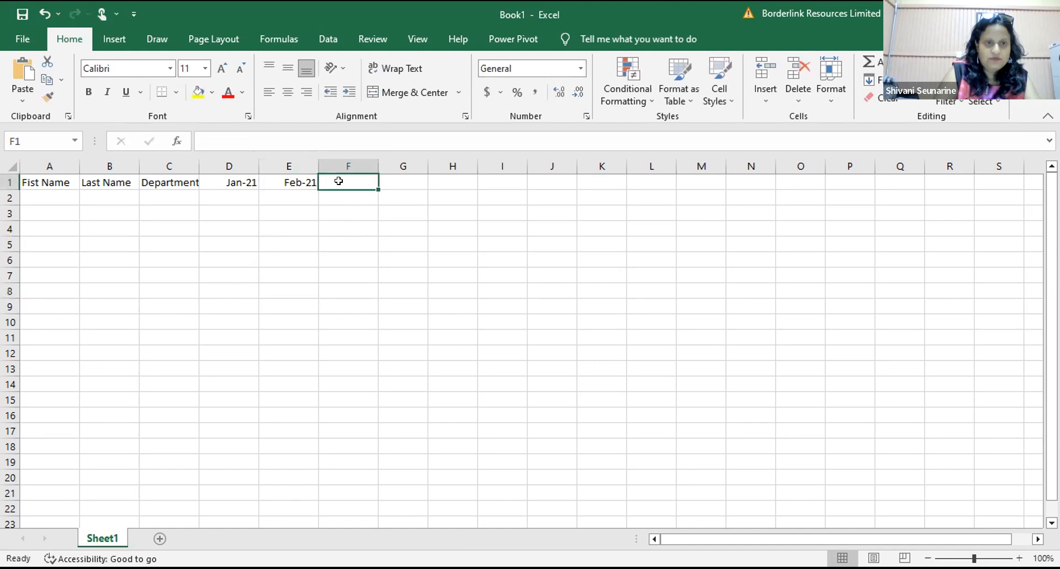
{"action": "type", "text": "marc"}
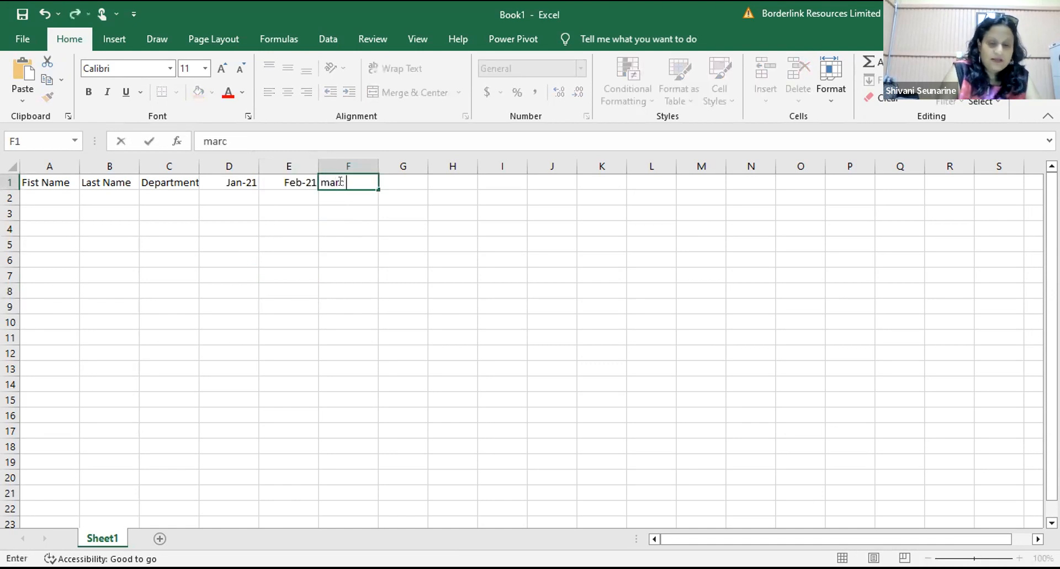
{"action": "type", "text": " 2021"}
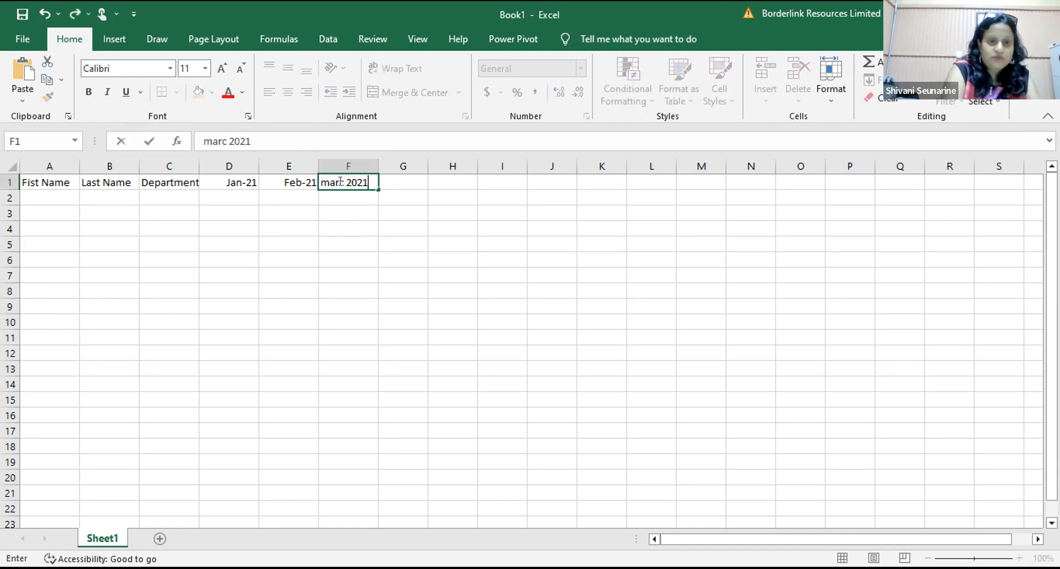
{"action": "left_click", "coordinate": [331, 253]}
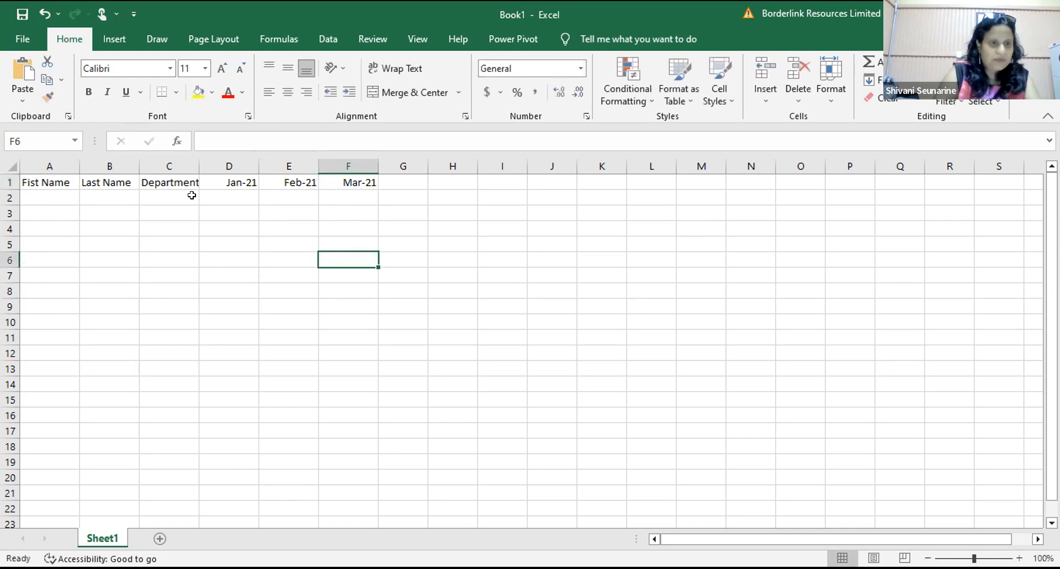
Step: Enter the first employee's first and last name in A2:B2 and department Head CEO in C2
{"action": "left_click", "coordinate": [32, 195]}
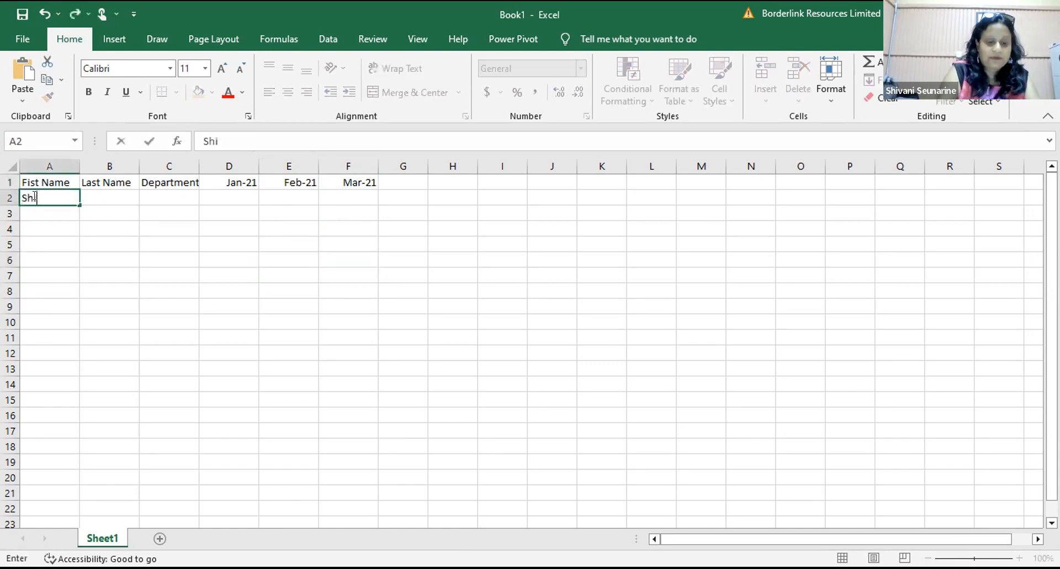
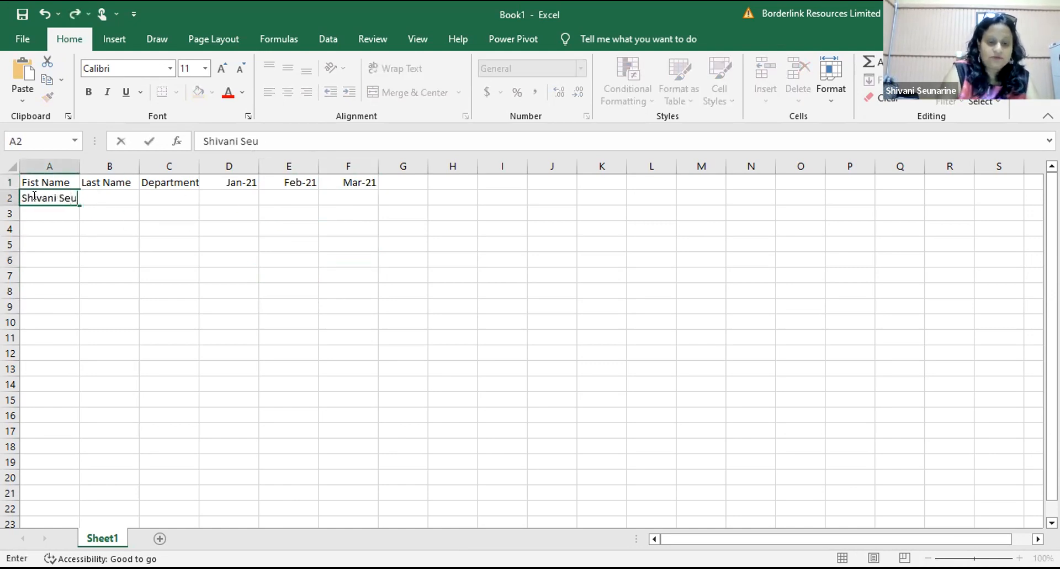
{"action": "key", "text": "Return"}
{"action": "left_click", "coordinate": [57, 267]}
{"action": "left_click", "coordinate": [100, 193]}
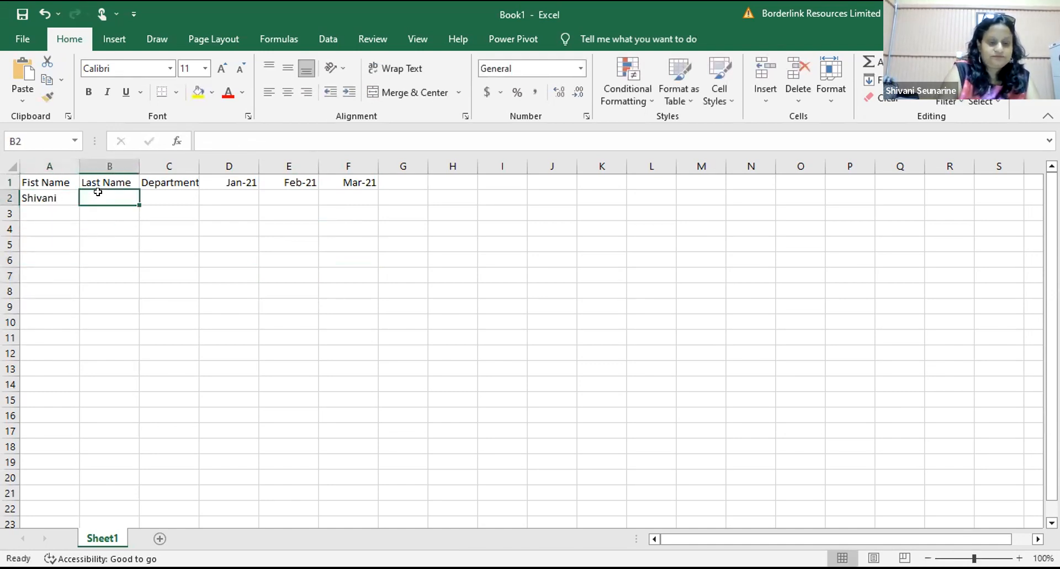
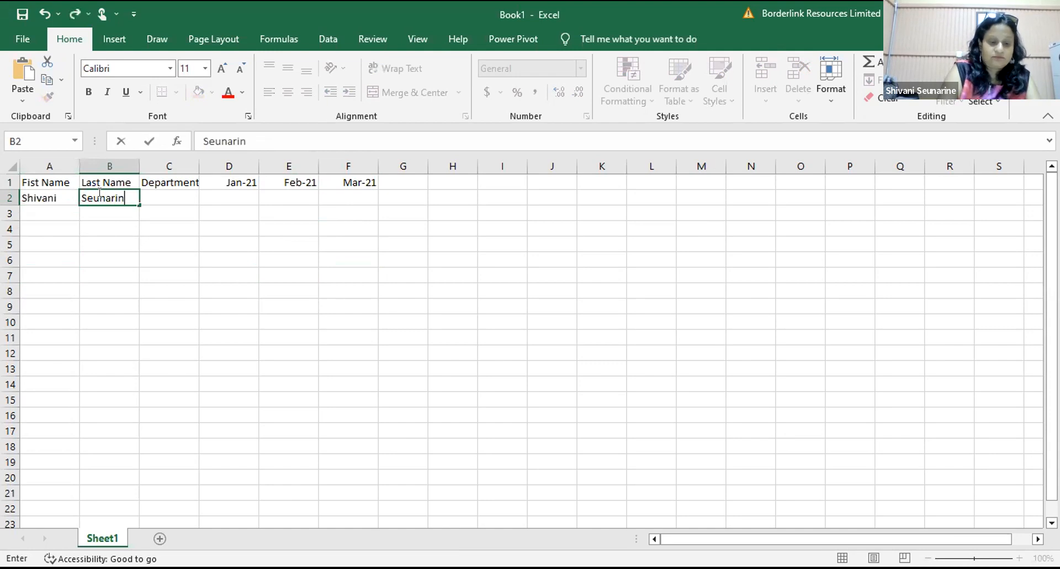
{"action": "left_click", "coordinate": [97, 229]}
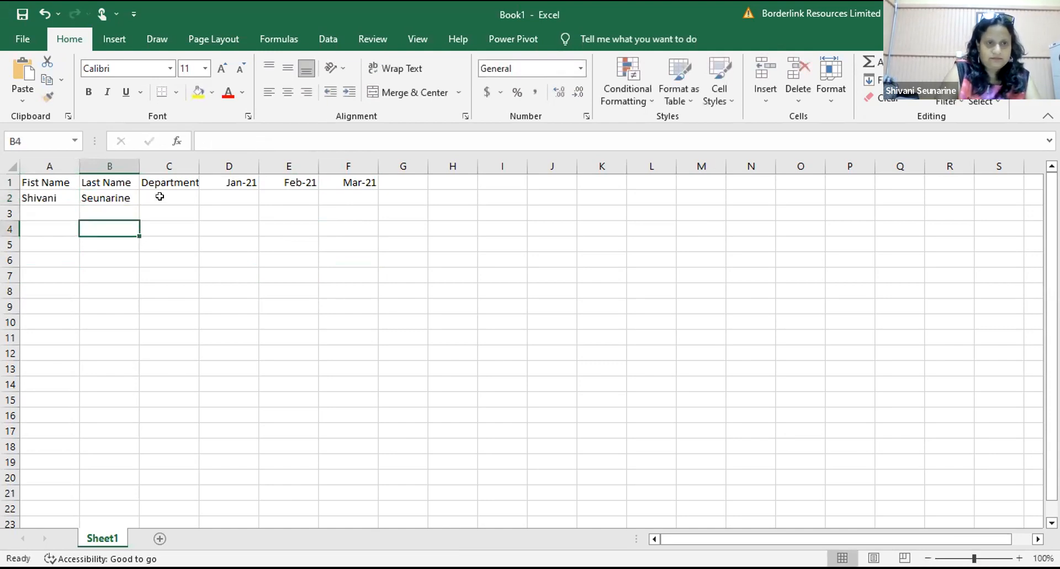
{"action": "left_click", "coordinate": [159, 197]}
{"action": "type", "text": "Head"}
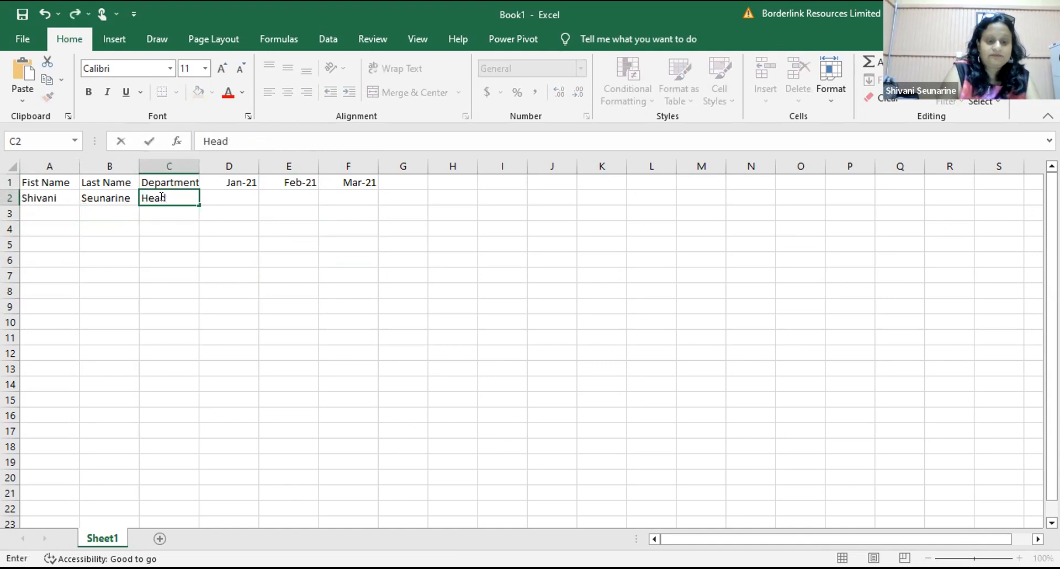
{"action": "type", "text": " CE"}
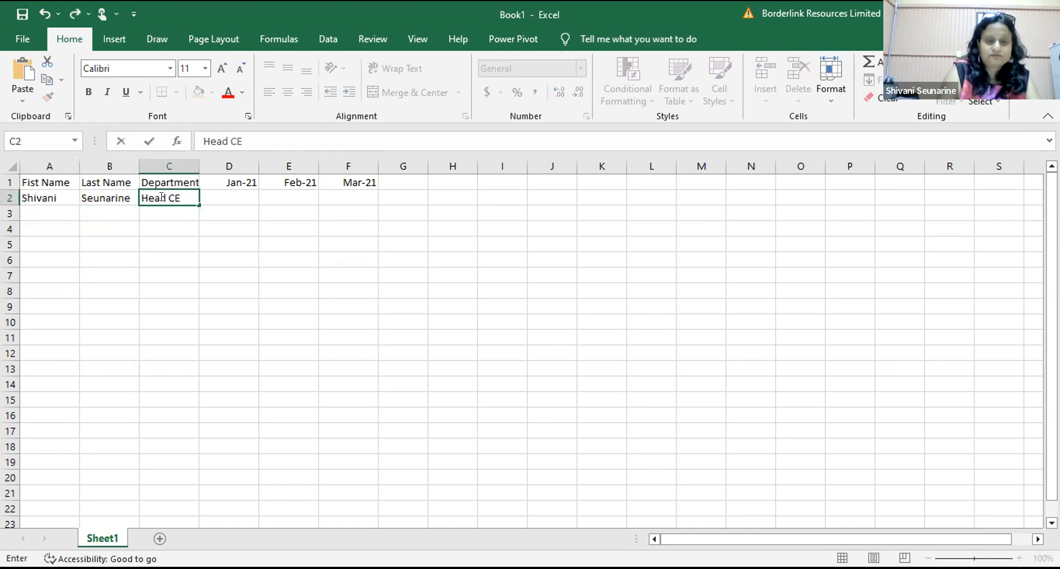
{"action": "type", "text": "O"}
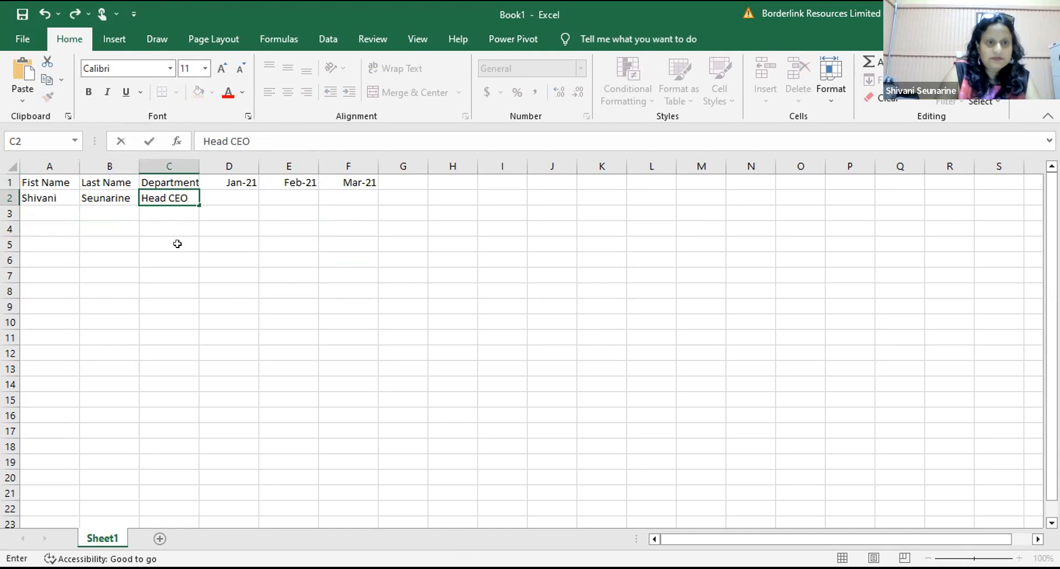
{"action": "left_click", "coordinate": [176, 242]}
Step: Fill D2:F2 with 3/01, 788 and 459
{"action": "left_click", "coordinate": [233, 191]}
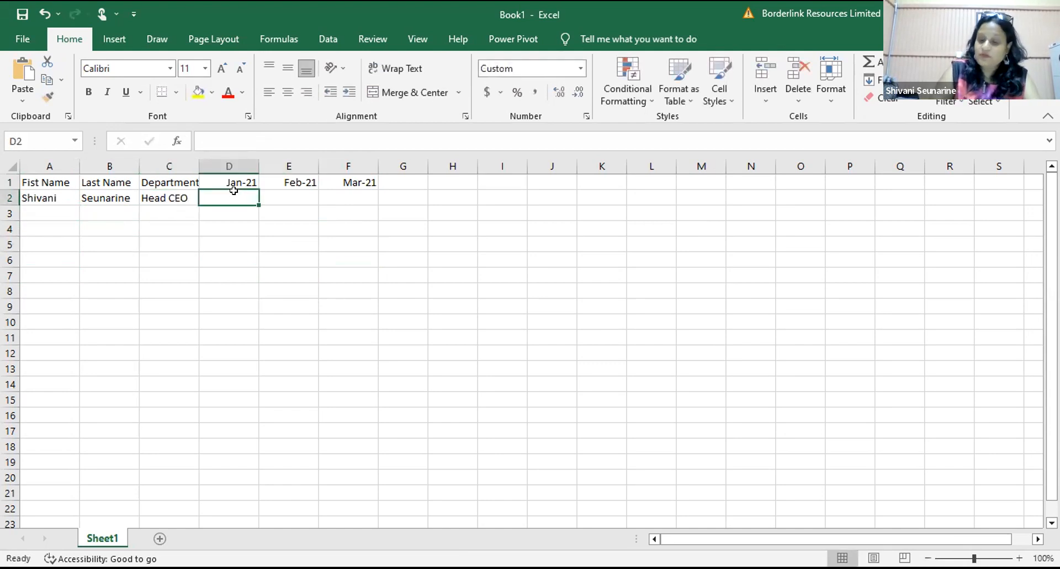
{"action": "type", "text": "3/01"}
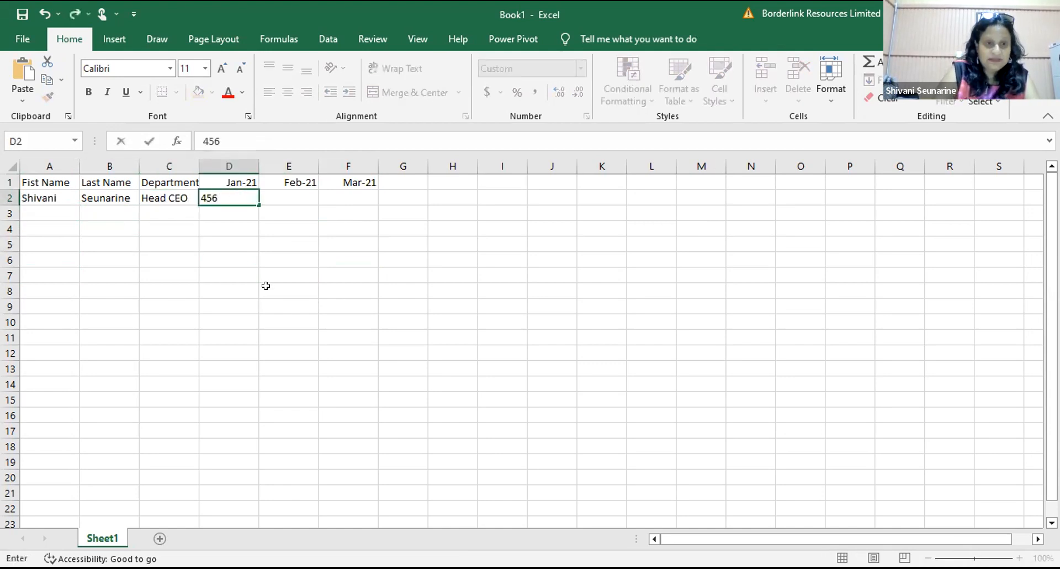
{"action": "left_click", "coordinate": [266, 287]}
{"action": "left_click", "coordinate": [283, 197]}
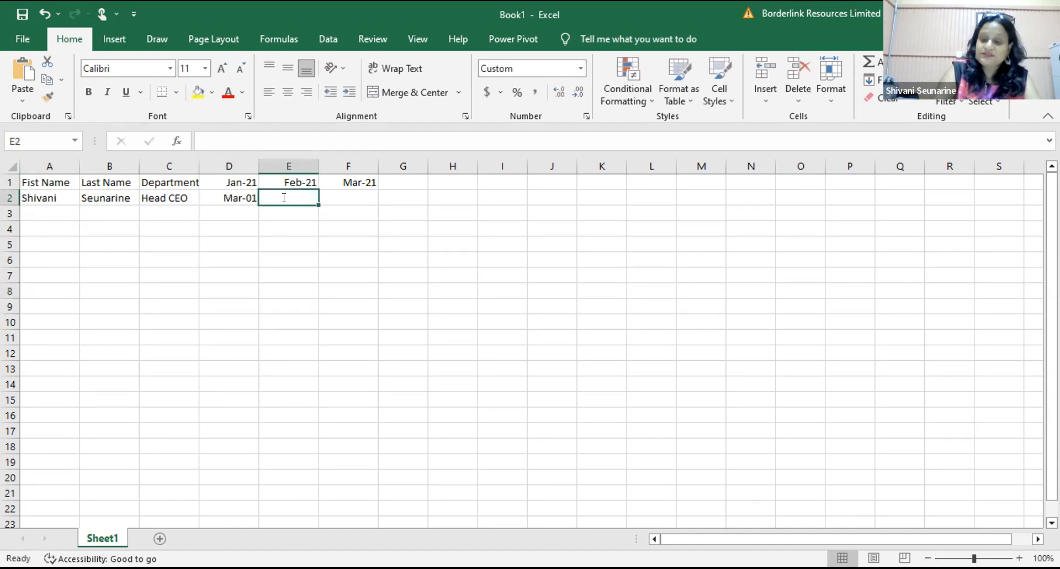
{"action": "type", "text": "788"}
{"action": "left_click", "coordinate": [289, 256]}
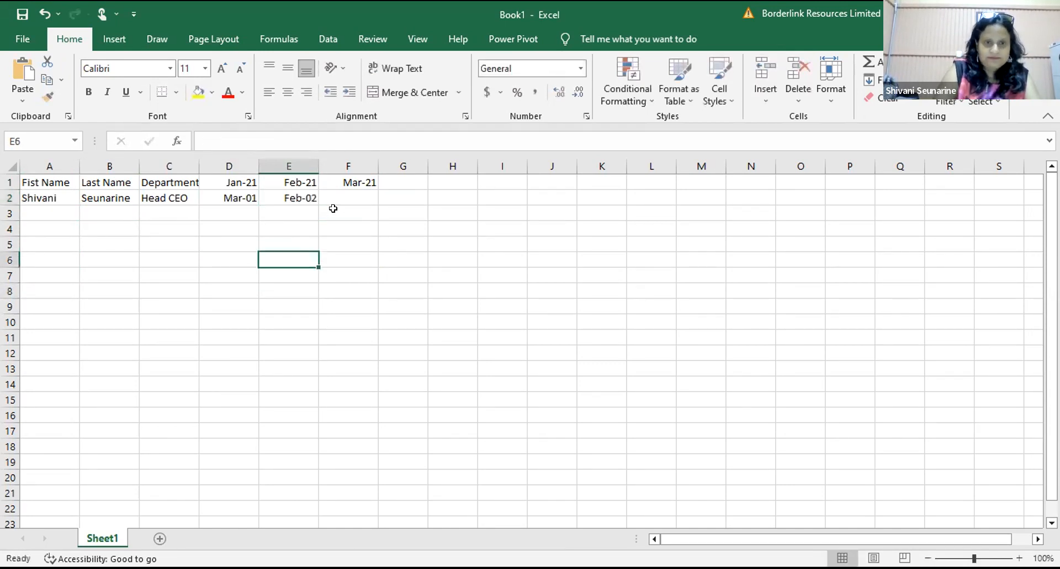
{"action": "left_click", "coordinate": [339, 197]}
{"action": "type", "text": "459"}
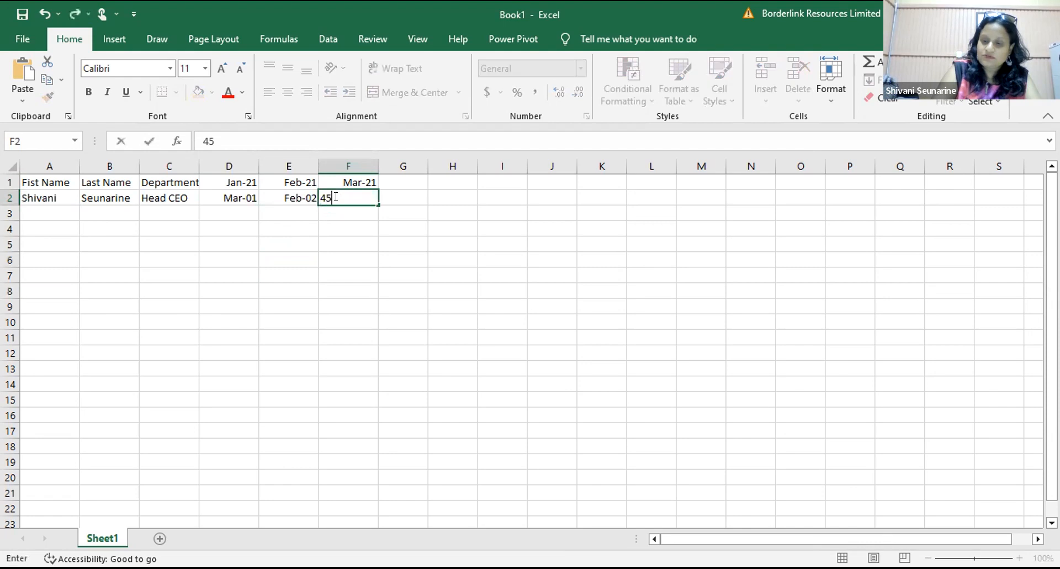
{"action": "left_click", "coordinate": [56, 217]}
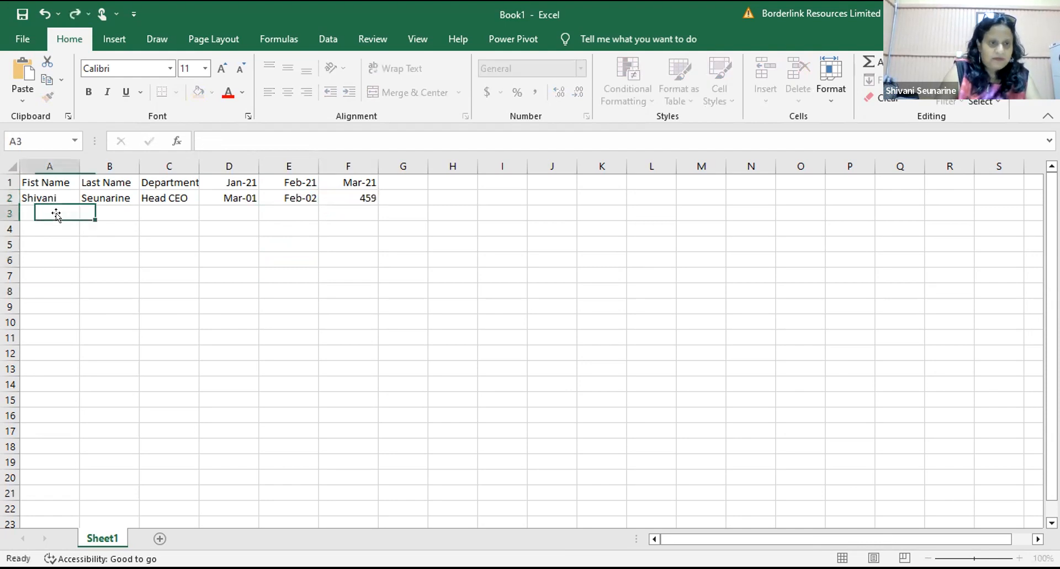
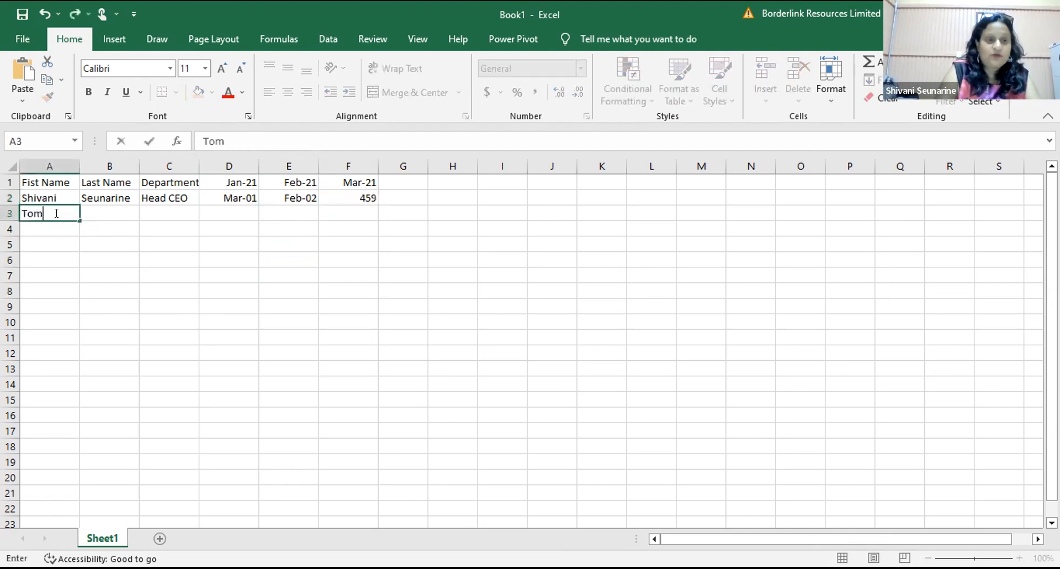
Step: Enter the second employee's first and last name in A3:B3 and department Finance in C3
{"action": "left_click", "coordinate": [104, 211]}
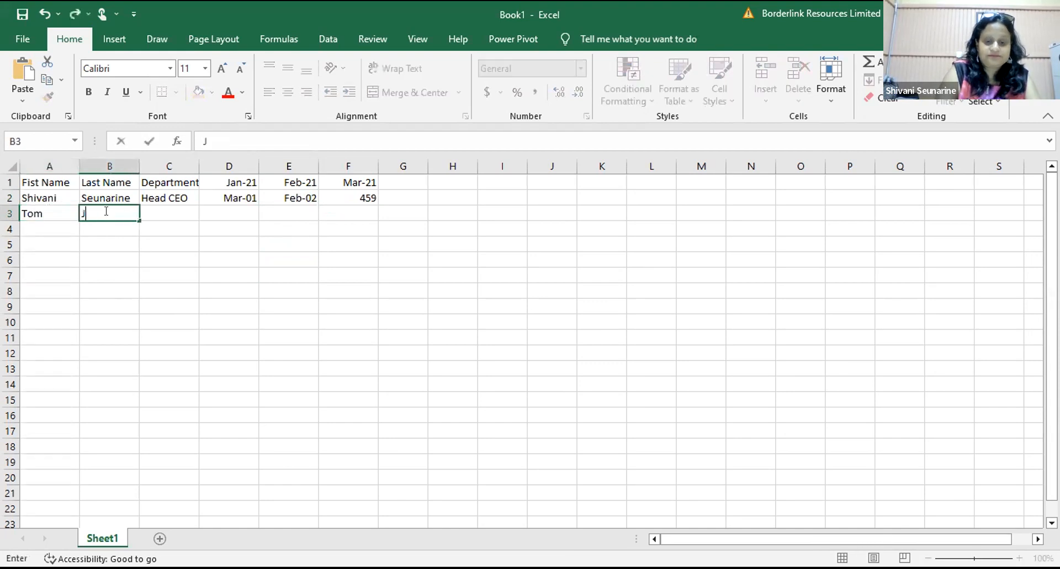
{"action": "left_click", "coordinate": [170, 224]}
{"action": "key", "text": "Up"}
{"action": "type", "text": "F"}
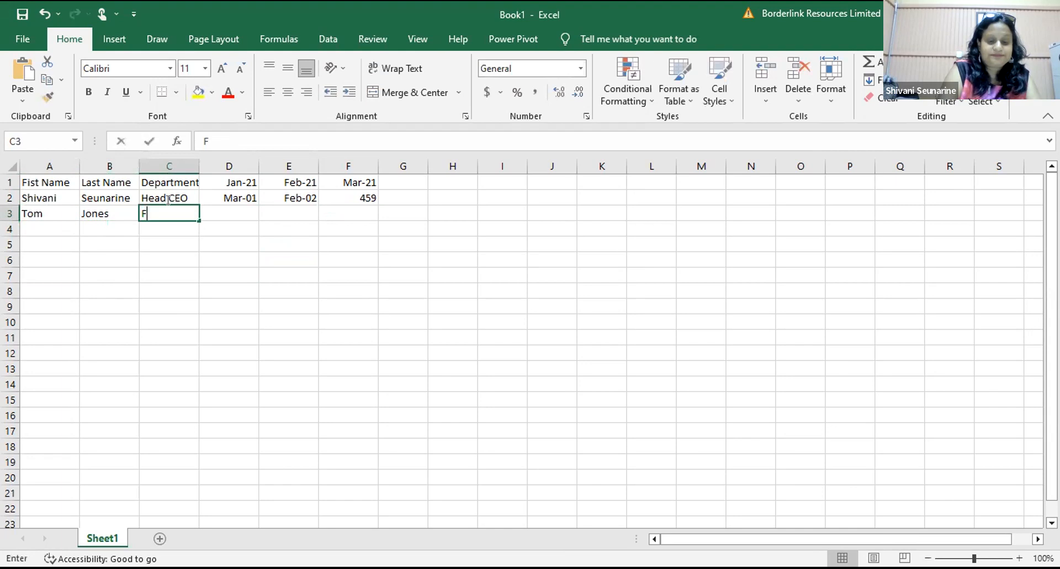
{"action": "type", "text": "inance"}
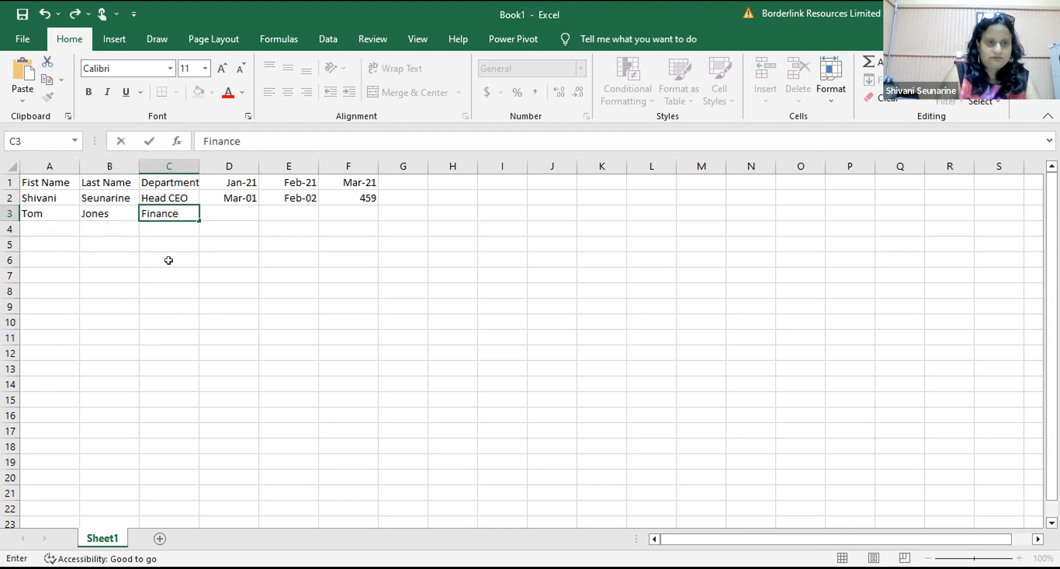
{"action": "left_click", "coordinate": [168, 260]}
{"action": "left_click", "coordinate": [229, 213]}
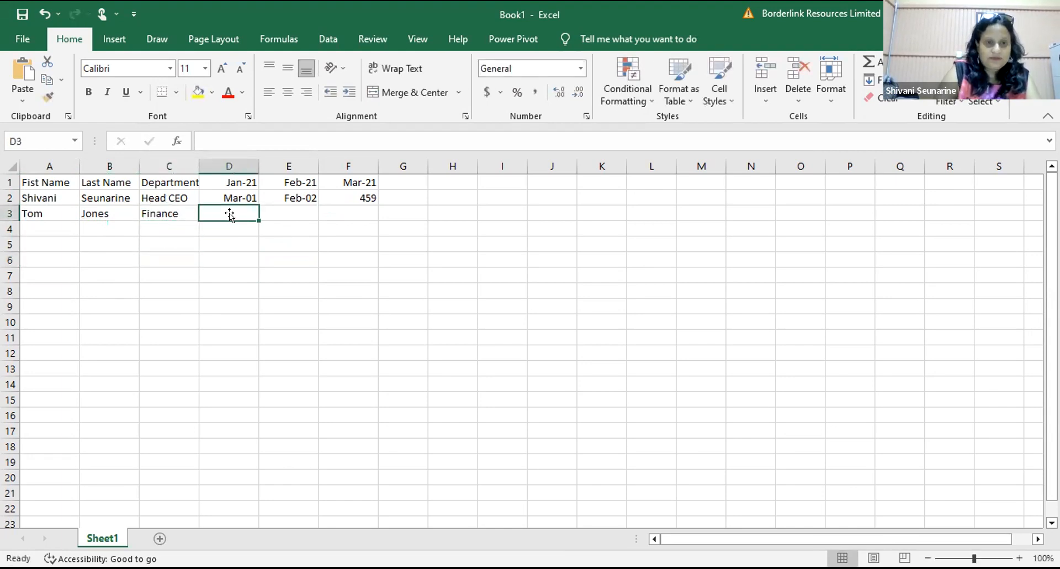
Step: Clear the date in D2 and replace it with 202
{"action": "left_click_drag", "start_coordinate": [234, 198], "coordinate": [293, 197]}
{"action": "key", "text": "BackSpace"}
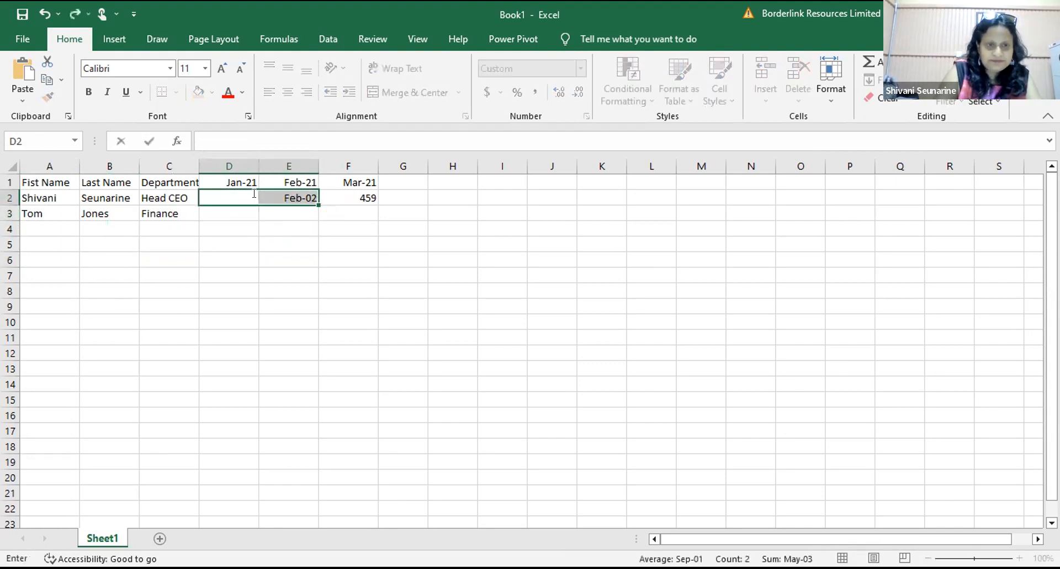
{"action": "left_click", "coordinate": [236, 230]}
{"action": "left_click", "coordinate": [231, 190]}
{"action": "type", "text": "202"}
{"action": "key", "text": "Return"}
{"action": "left_click", "coordinate": [244, 248]}
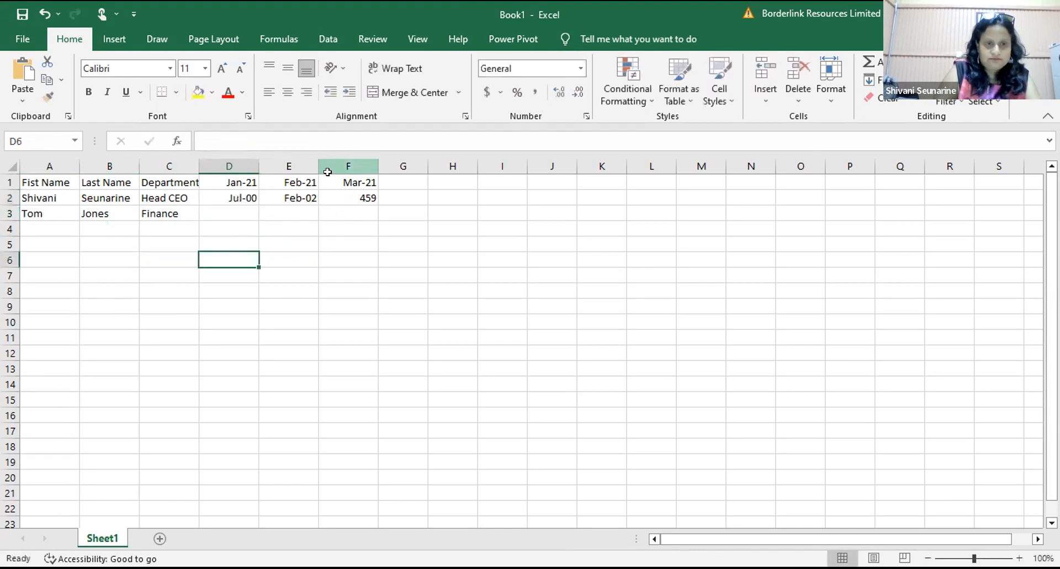
{"action": "left_click", "coordinate": [240, 196]}
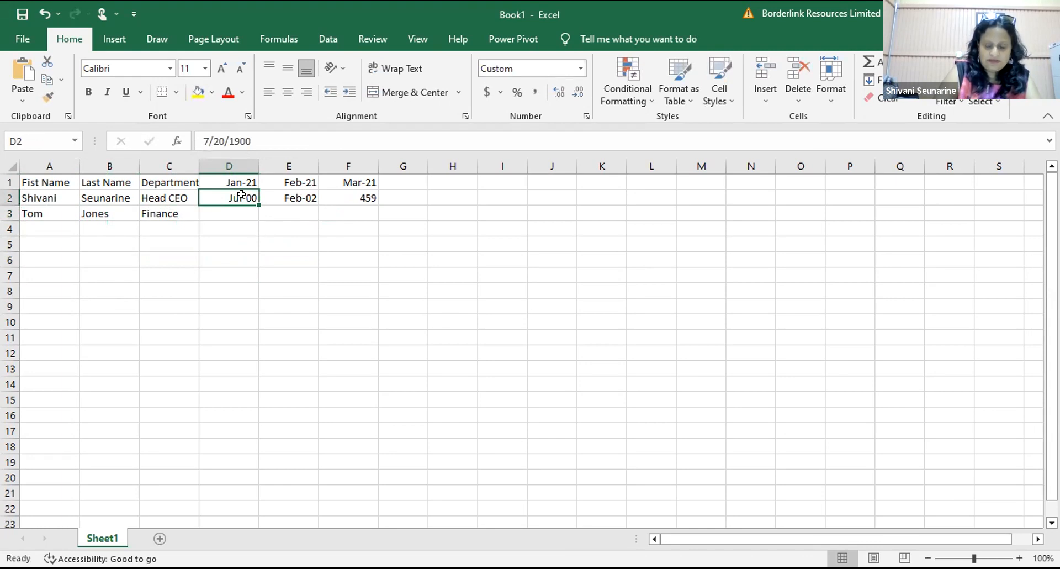
Step: Format D2 and E2 as General so they show 202 and 789 instead of dates
{"action": "right_click", "coordinate": [241, 193]}
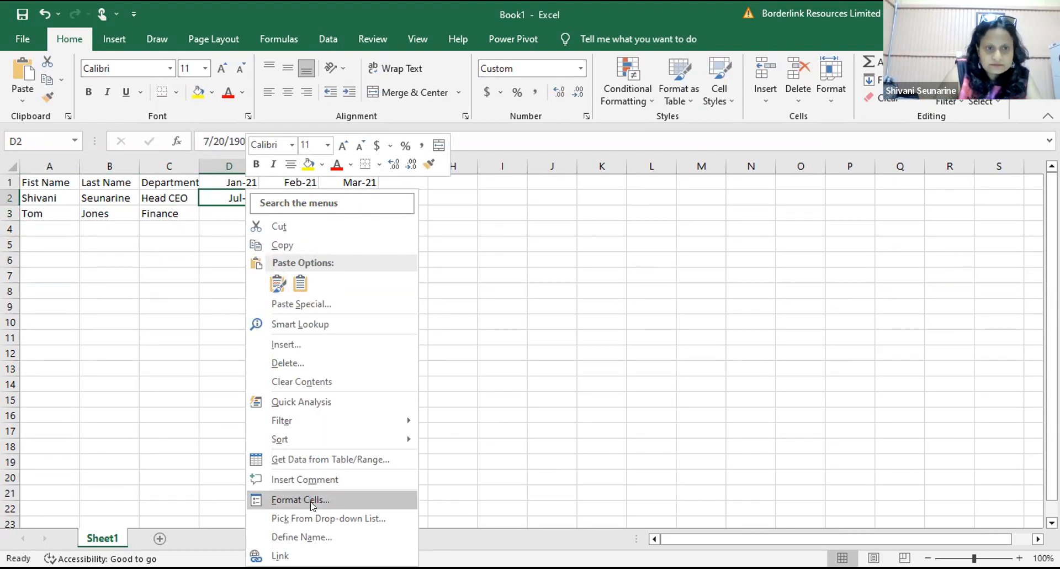
{"action": "left_click", "coordinate": [313, 504]}
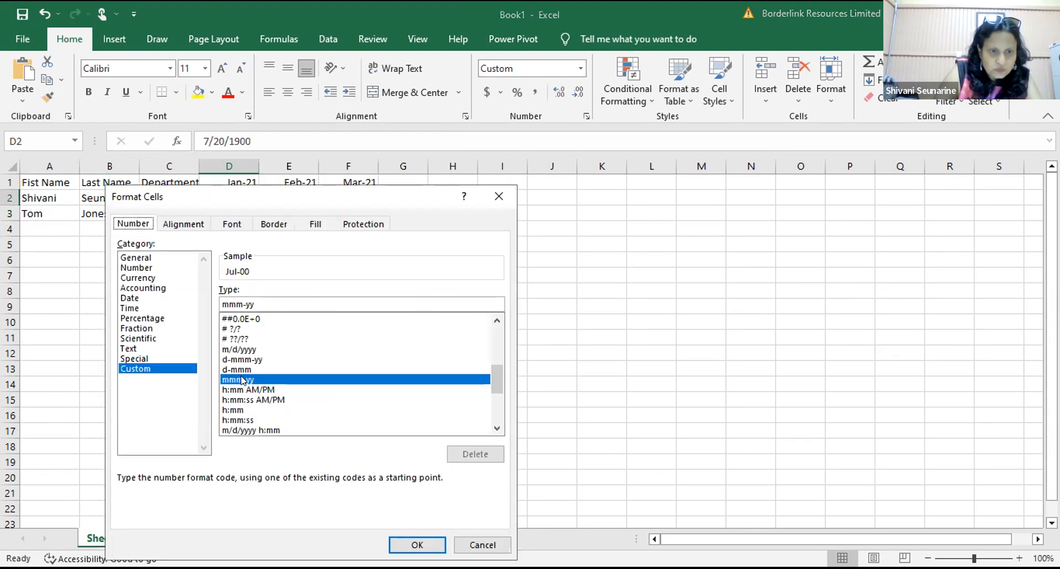
{"action": "left_click", "coordinate": [153, 266]}
{"action": "left_click", "coordinate": [145, 257]}
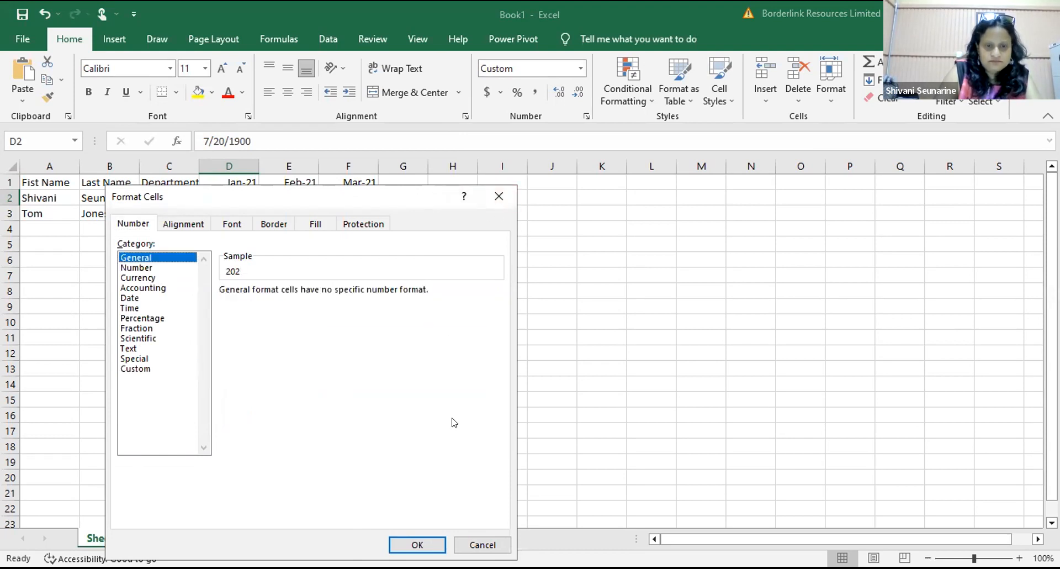
{"action": "left_click", "coordinate": [418, 544]}
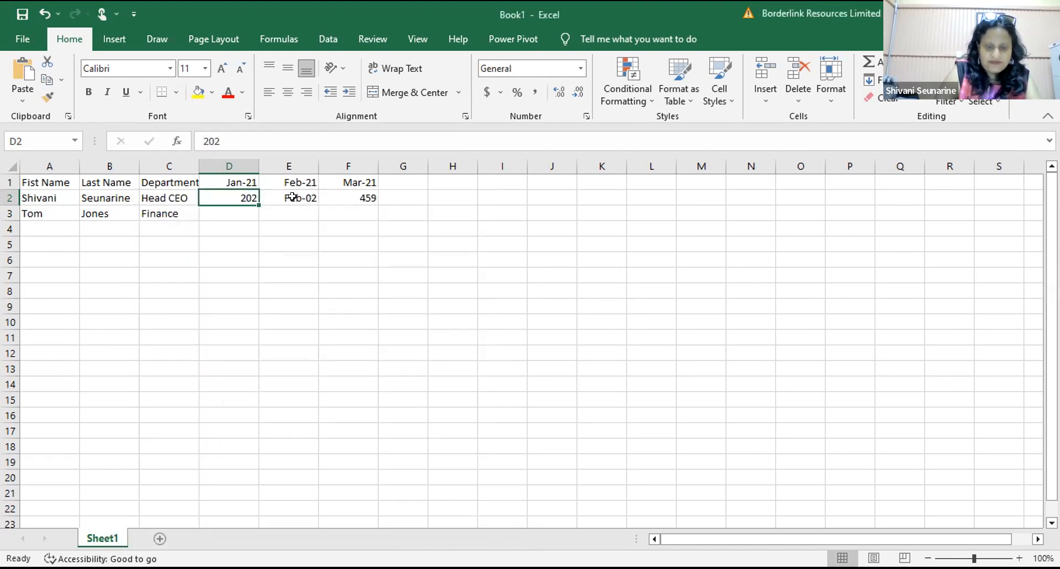
{"action": "left_click", "coordinate": [293, 197]}
{"action": "right_click", "coordinate": [293, 197]}
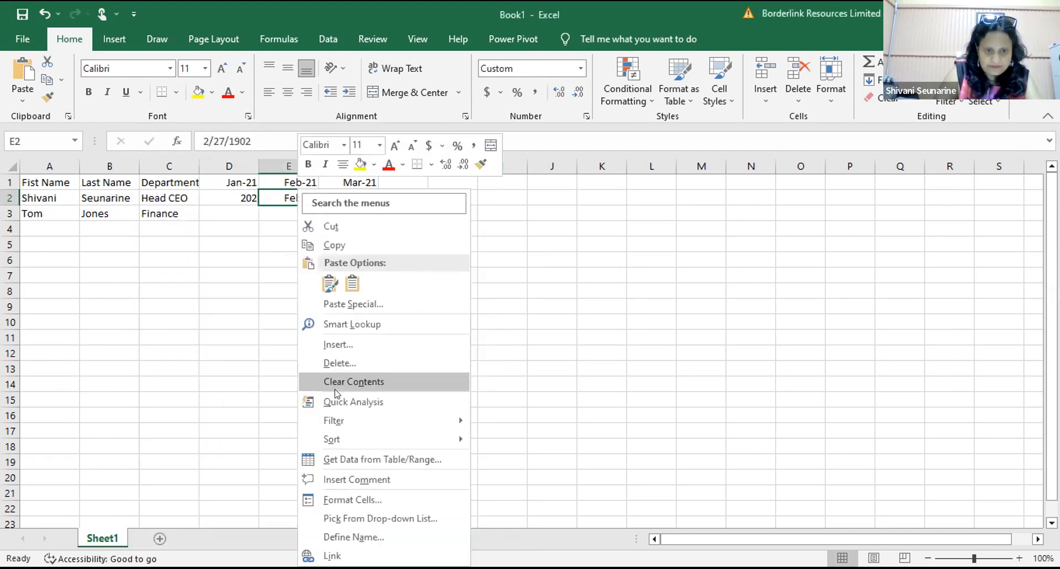
{"action": "left_click", "coordinate": [364, 500]}
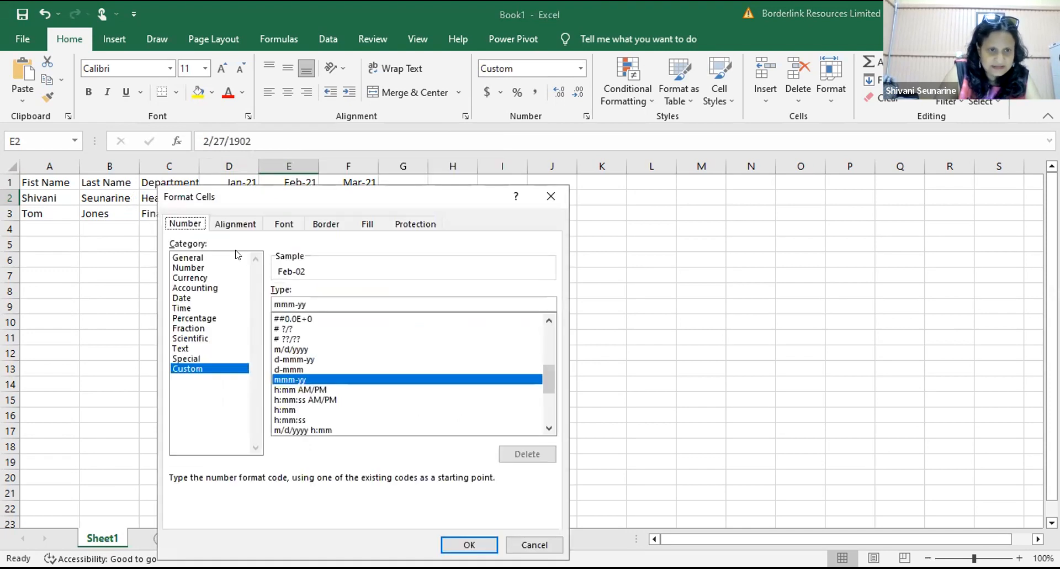
{"action": "left_click", "coordinate": [230, 256]}
{"action": "left_click", "coordinate": [471, 542]}
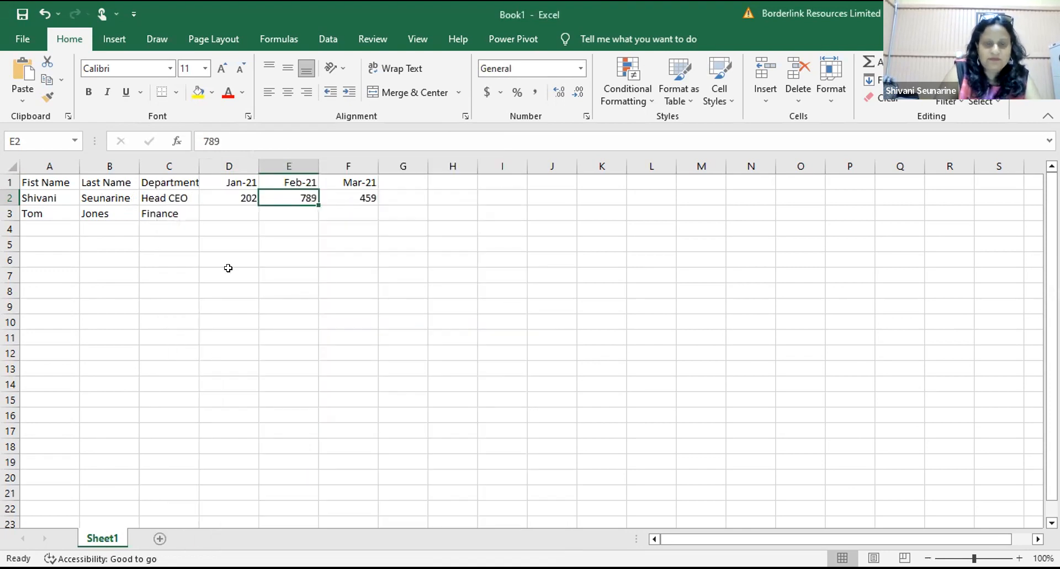
Step: Fill row 3's monthly values D3:F3 with 56, 789 and 789
{"action": "left_click", "coordinate": [222, 215]}
{"action": "type", "text": "56"}
{"action": "left_click", "coordinate": [283, 212]}
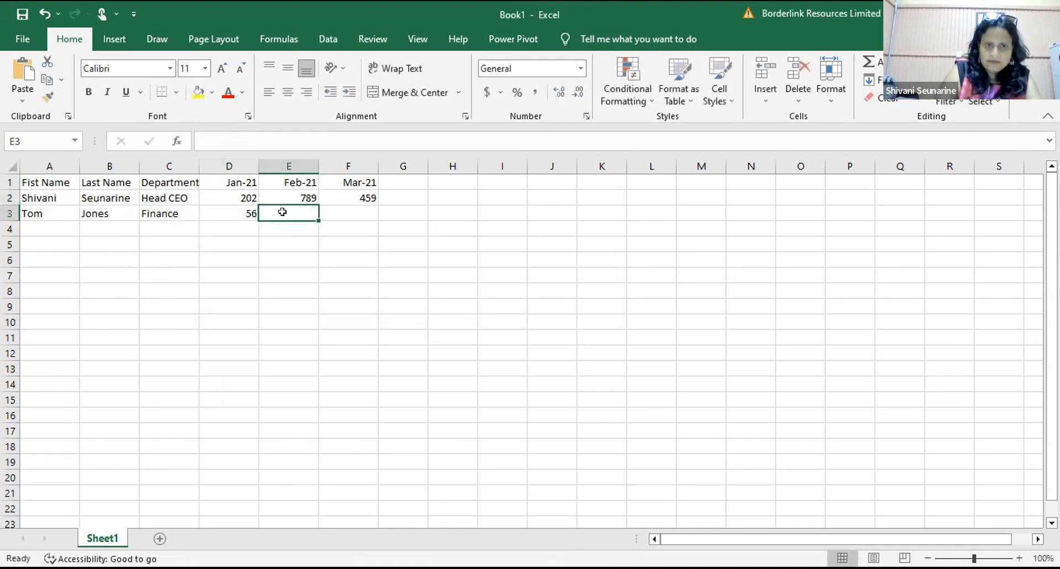
{"action": "type", "text": "789"}
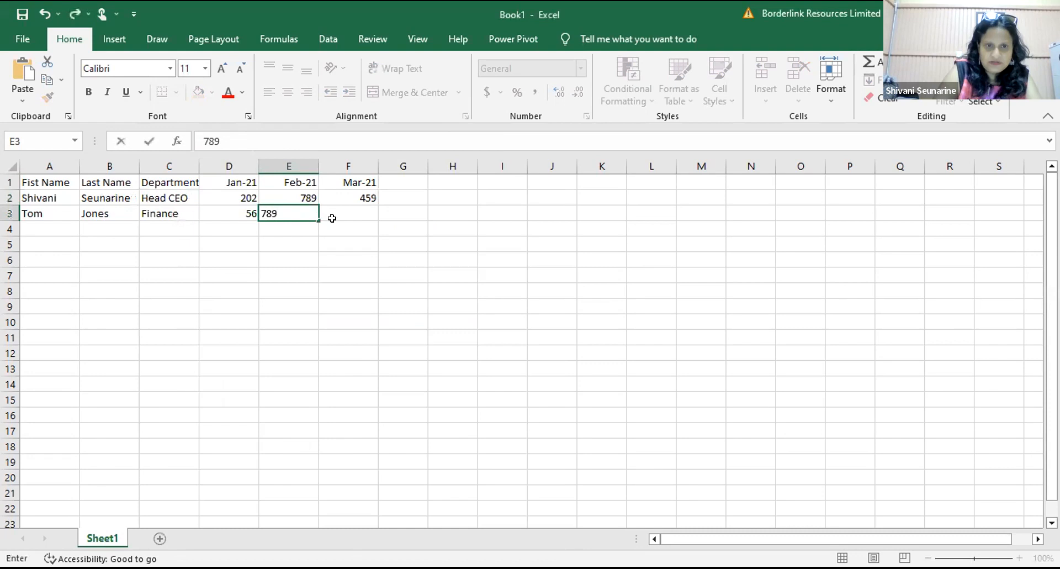
{"action": "left_click", "coordinate": [330, 209]}
{"action": "type", "text": "789"}
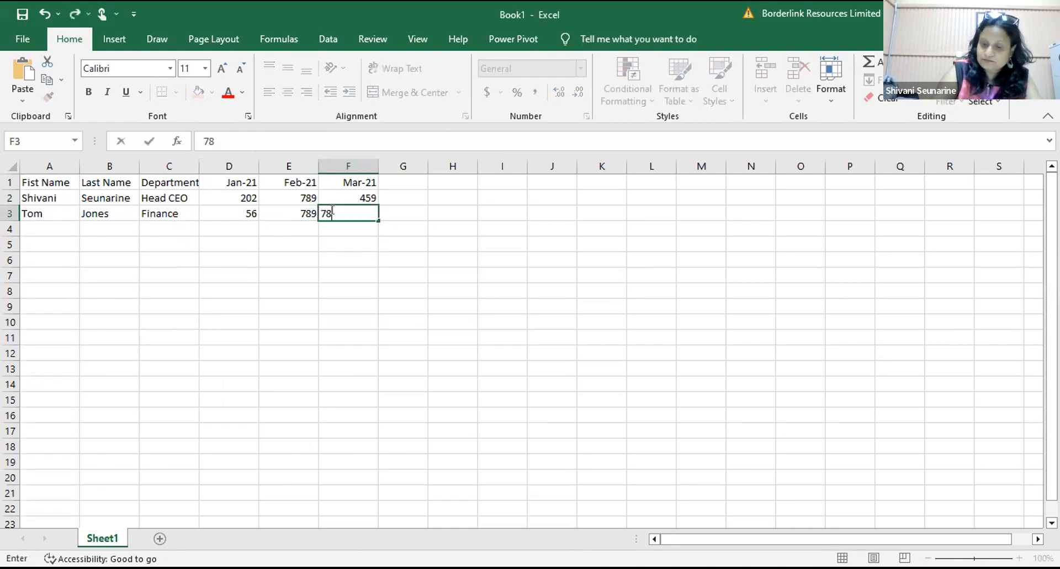
{"action": "left_click", "coordinate": [67, 224]}
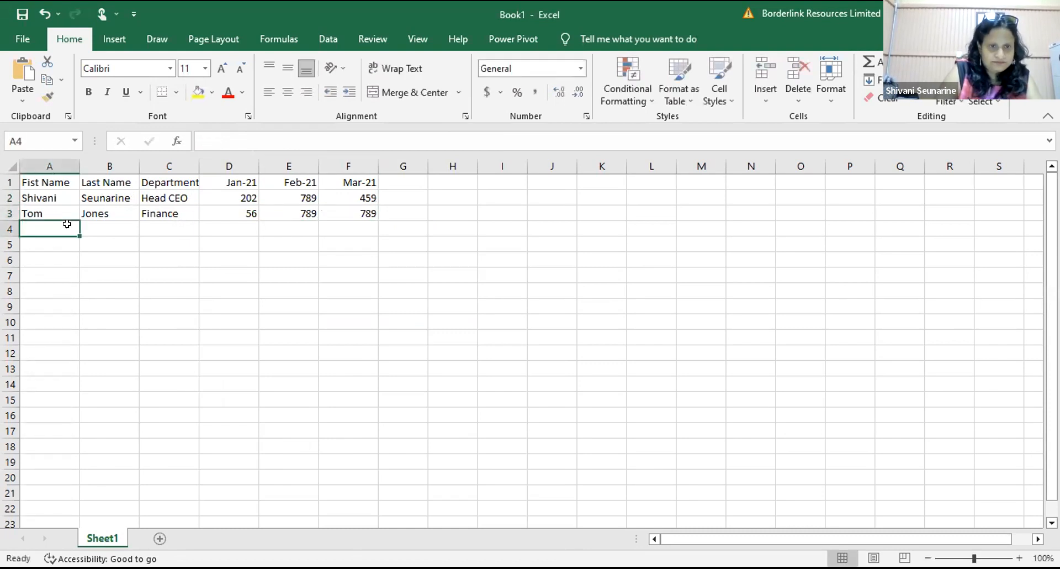
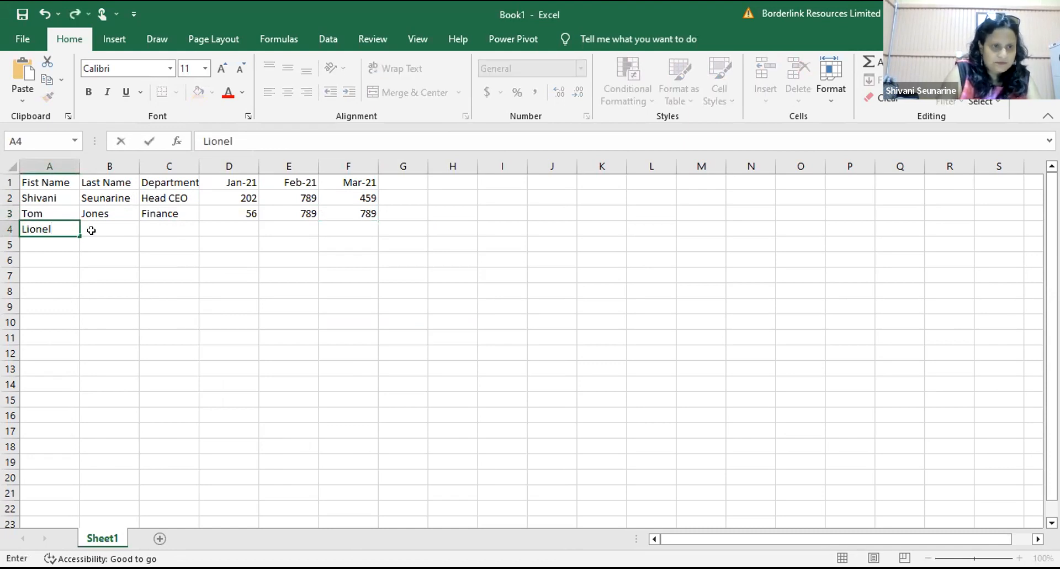
Step: Enter the third employee's first and last name in A4:B4 and department Fiance in C4
{"action": "left_click", "coordinate": [103, 233]}
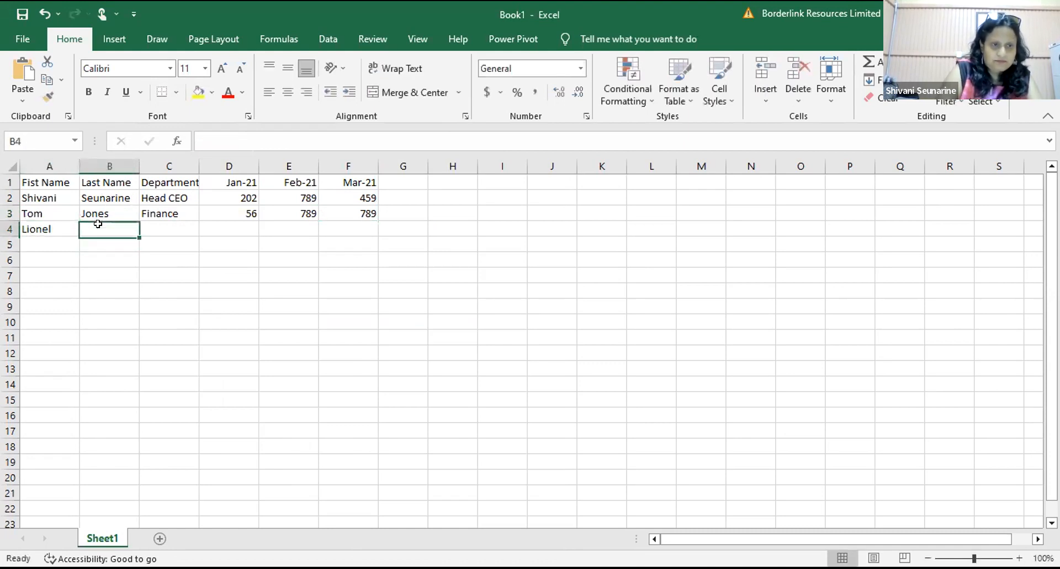
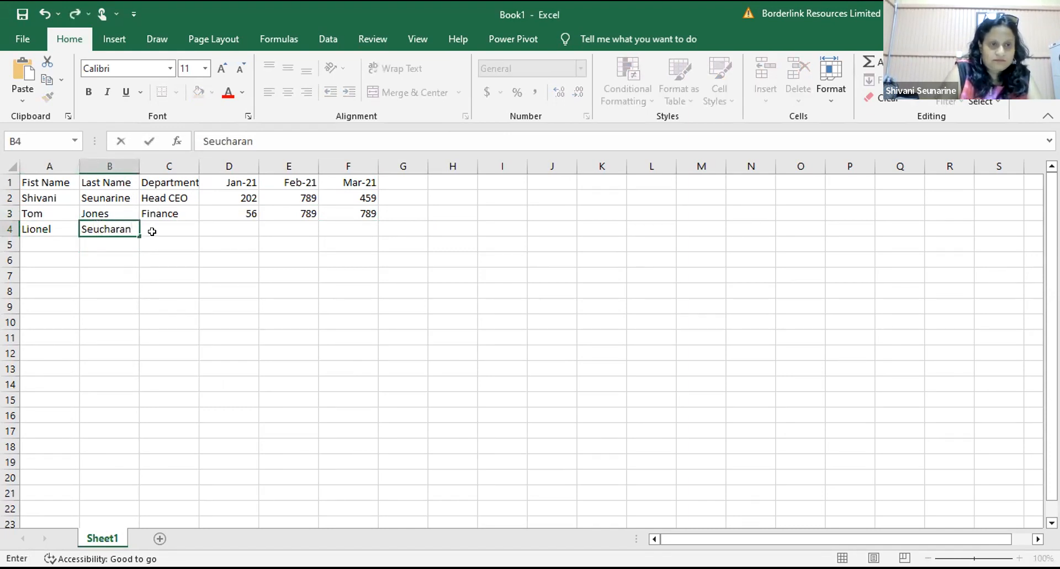
{"action": "left_click", "coordinate": [148, 228]}
{"action": "type", "text": "Fianna"}
{"action": "key", "text": "BackSpace"}
{"action": "key", "text": "BackSpace"}
{"action": "key", "text": "BackSpace"}
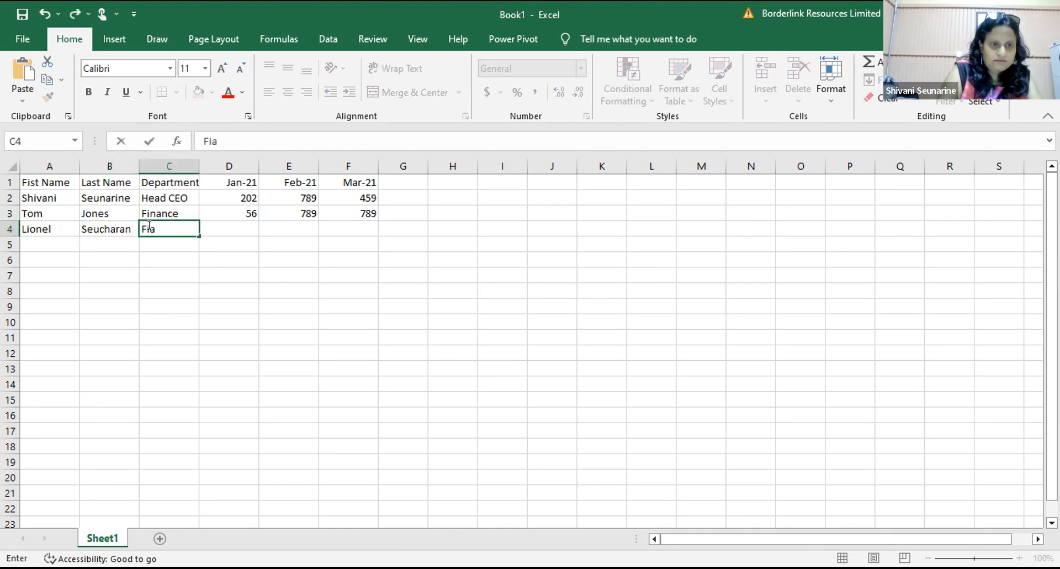
{"action": "type", "text": "nce"}
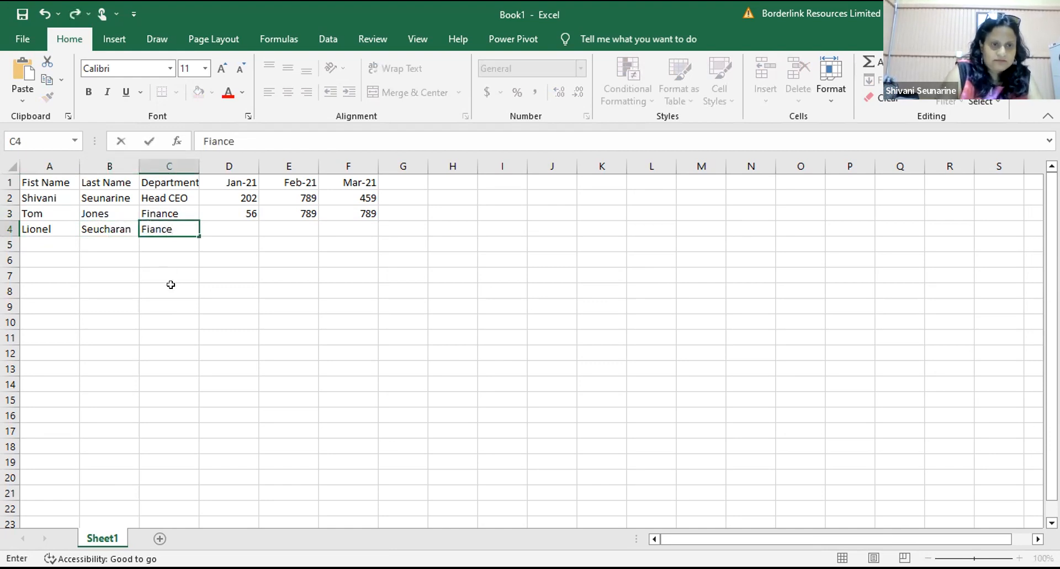
{"action": "left_click", "coordinate": [170, 285]}
Step: Fill D4:F4 with 101, 456 and 789
{"action": "left_click", "coordinate": [218, 225]}
{"action": "type", "text": "101"}
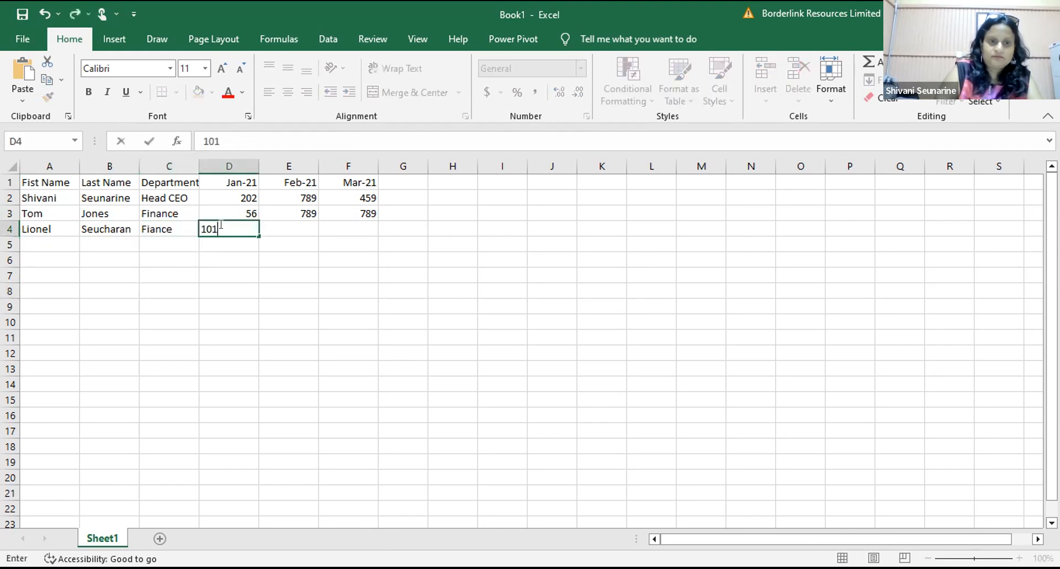
{"action": "left_click", "coordinate": [280, 223]}
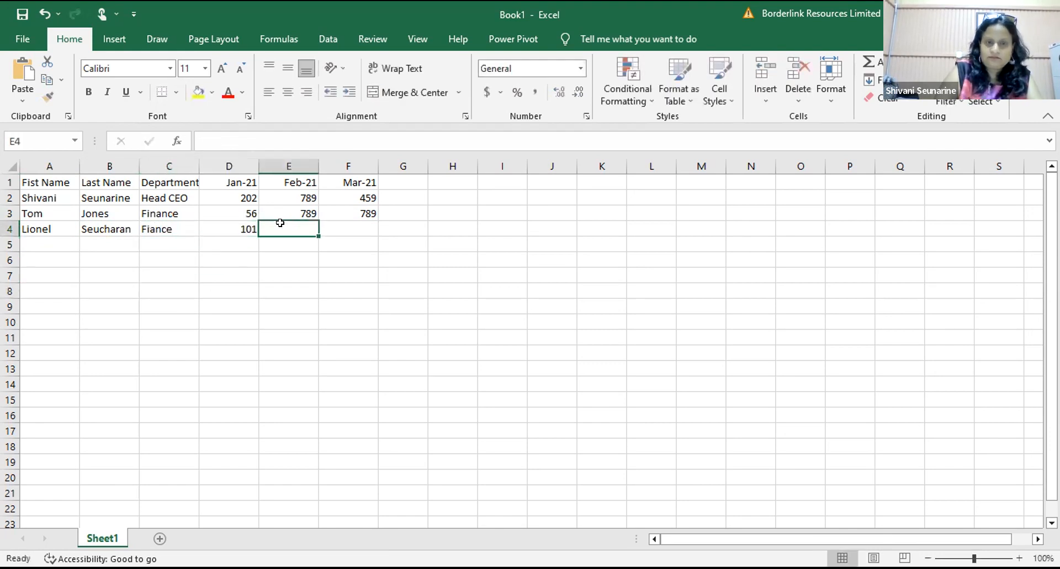
{"action": "type", "text": "456"}
{"action": "left_click", "coordinate": [296, 302]}
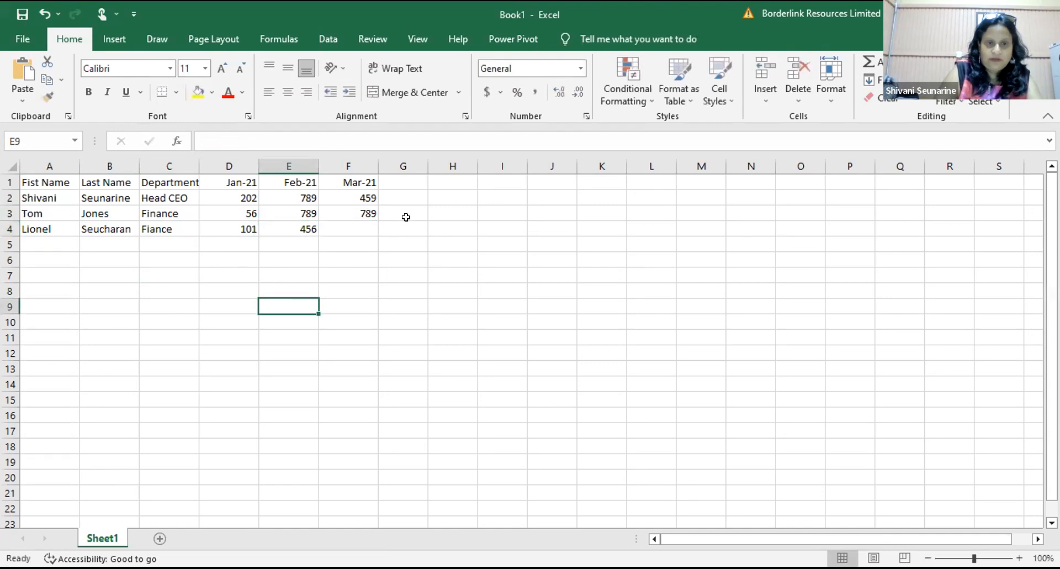
{"action": "left_click", "coordinate": [344, 223]}
{"action": "type", "text": "789"}
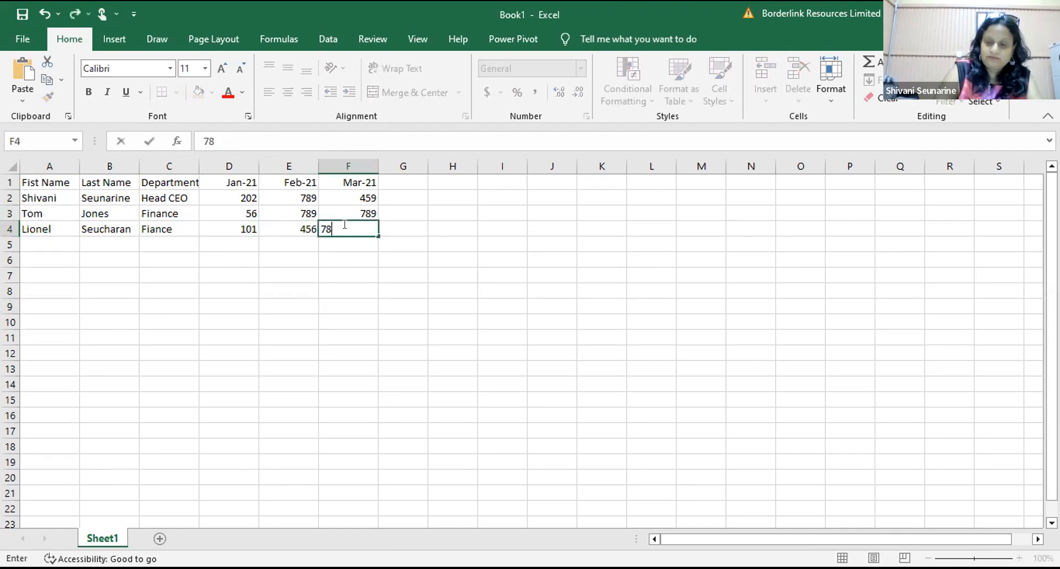
Step: Enter the fourth employee's first and last name in A5:B5 and department Eng in C5
{"action": "left_click", "coordinate": [48, 243]}
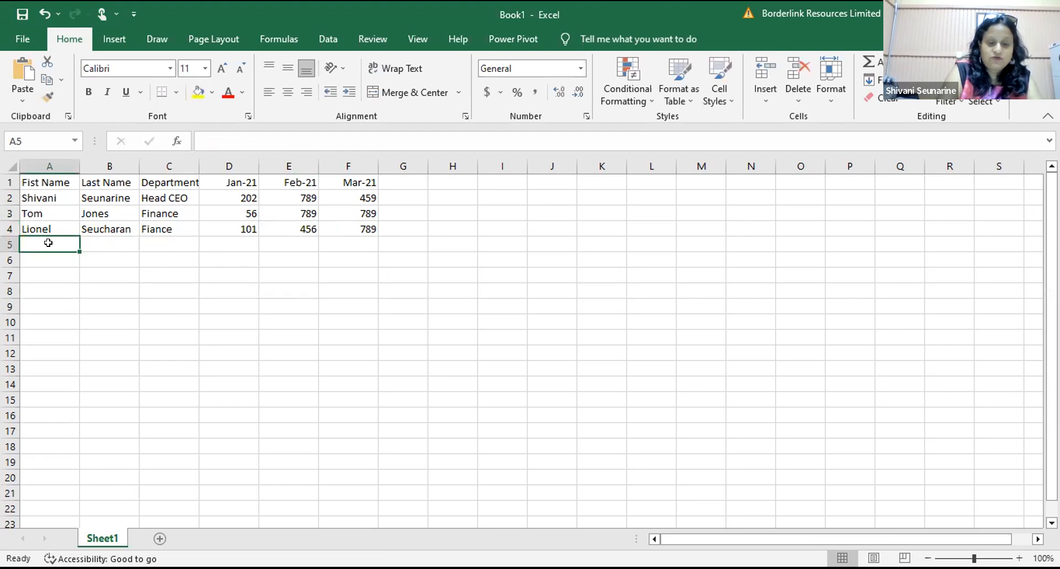
{"action": "left_click", "coordinate": [55, 307]}
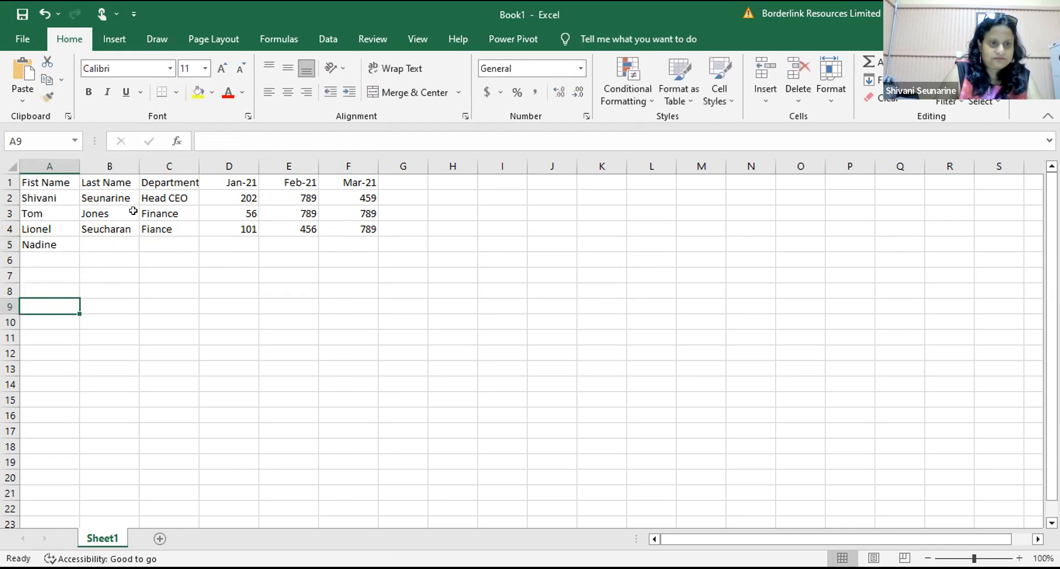
{"action": "left_click", "coordinate": [119, 243]}
{"action": "left_click", "coordinate": [122, 255]}
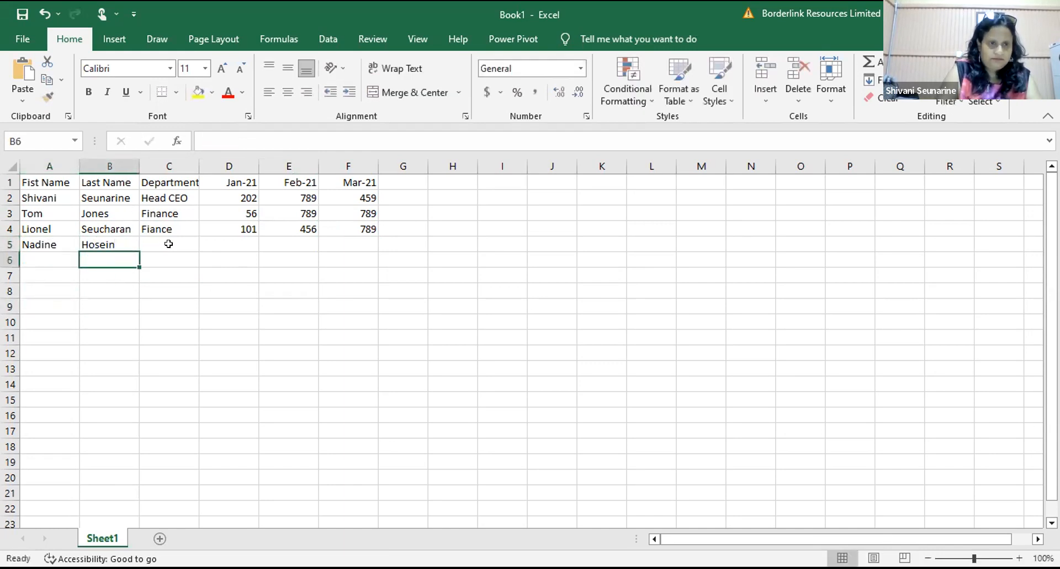
{"action": "left_click", "coordinate": [172, 244]}
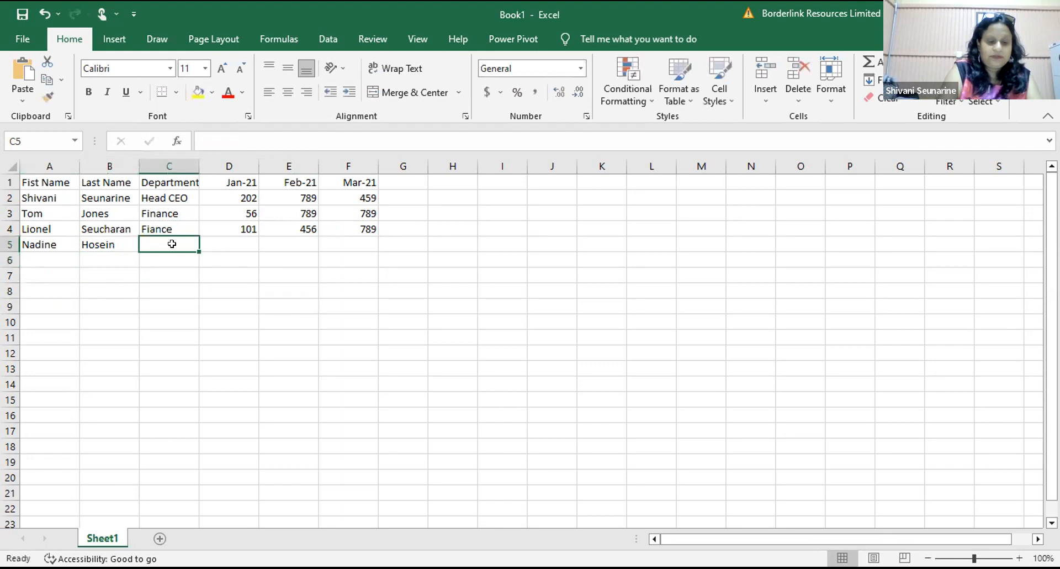
{"action": "type", "text": "Eng"}
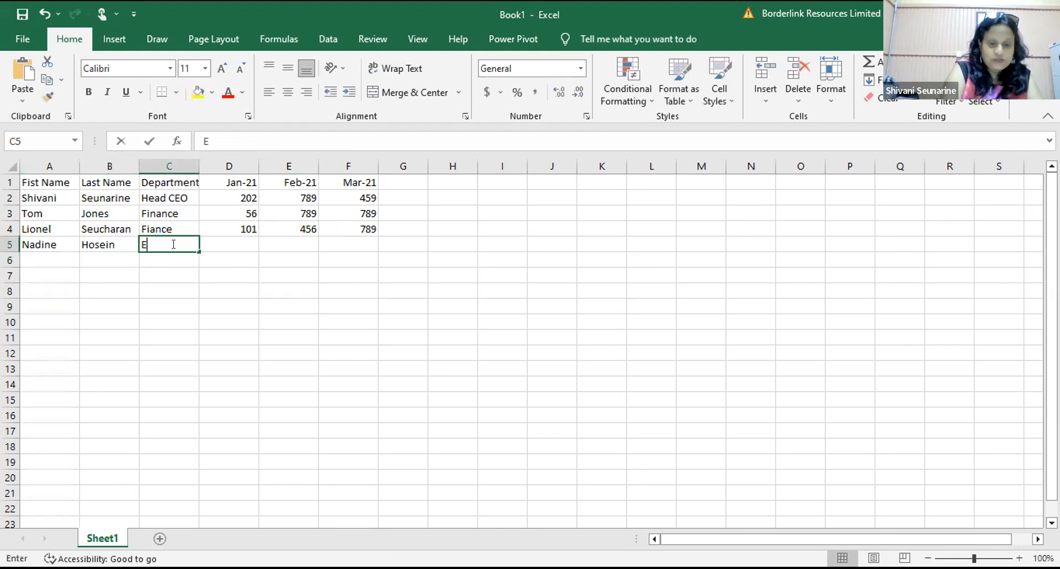
{"action": "left_click", "coordinate": [179, 279]}
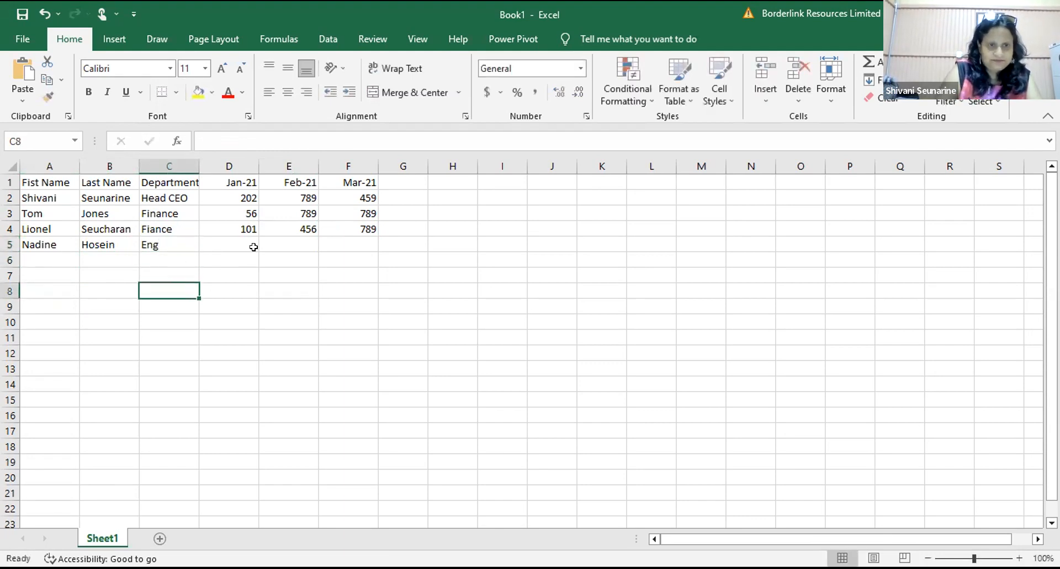
Step: Fill D5:F5 with 456, 759 and 789
{"action": "left_click", "coordinate": [241, 237]}
{"action": "type", "text": "456"}
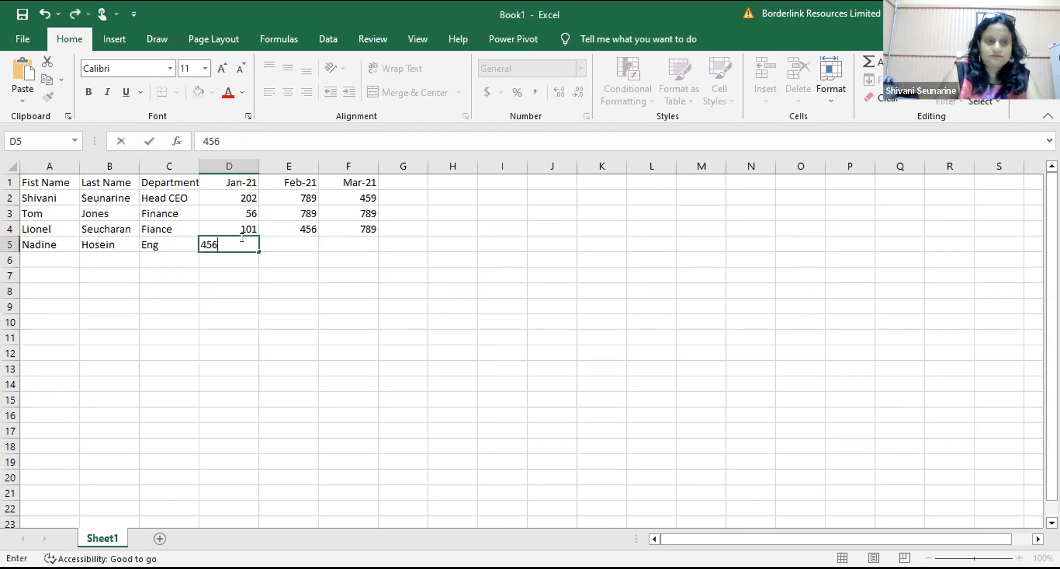
{"action": "left_click", "coordinate": [264, 366]}
{"action": "left_click", "coordinate": [293, 243]}
{"action": "type", "text": "759"}
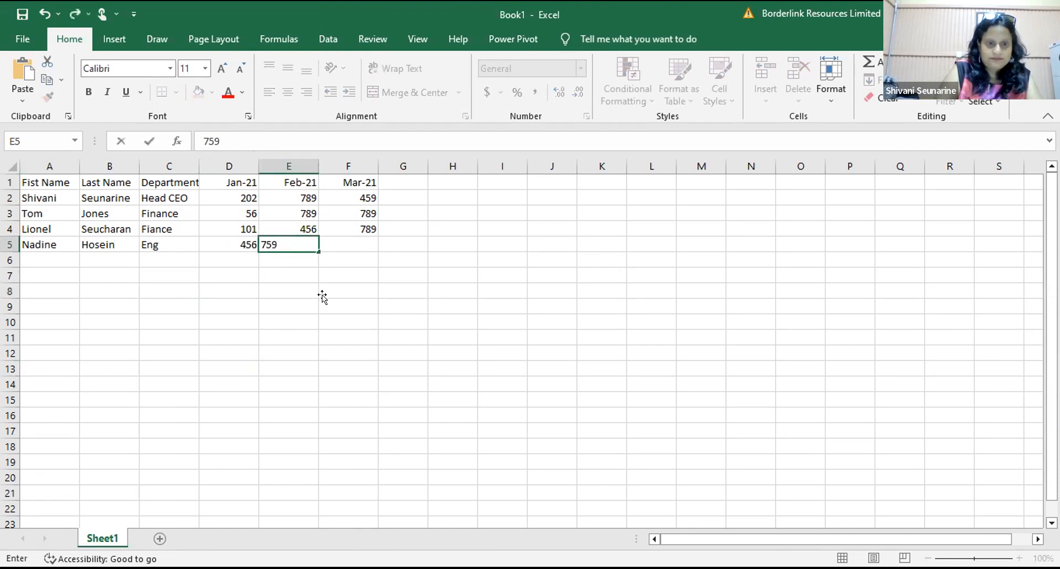
{"action": "left_click", "coordinate": [326, 303]}
{"action": "left_click", "coordinate": [355, 237]}
{"action": "type", "text": "789"}
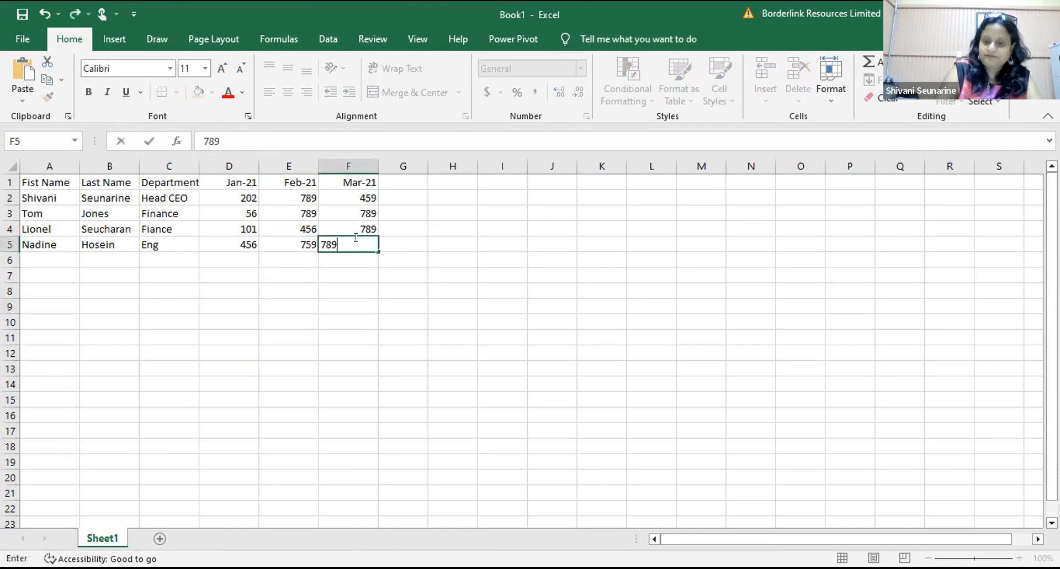
{"action": "left_click", "coordinate": [161, 356]}
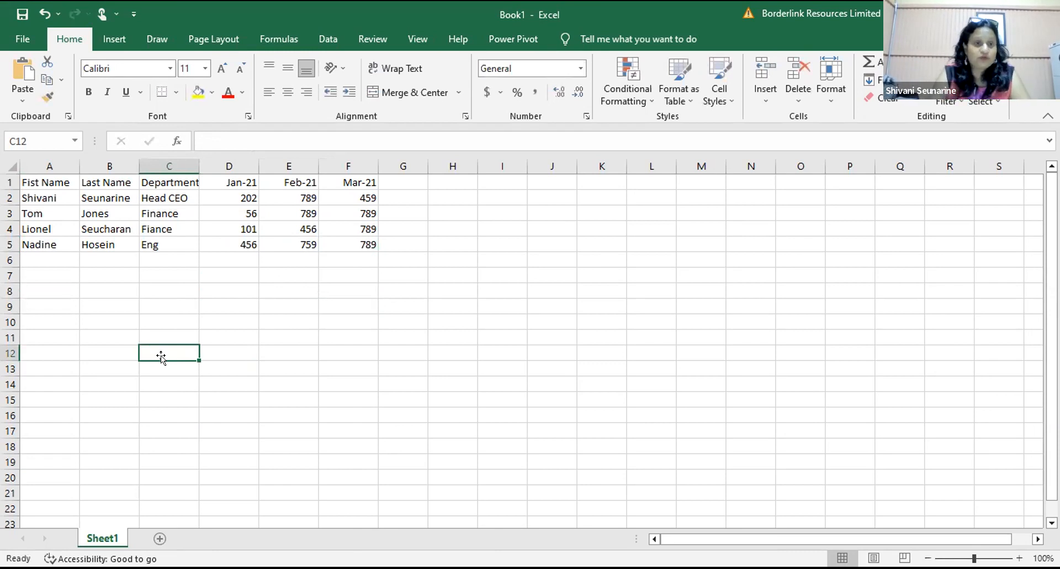
{"action": "left_click_drag", "start_coordinate": [68, 179], "coordinate": [365, 245]}
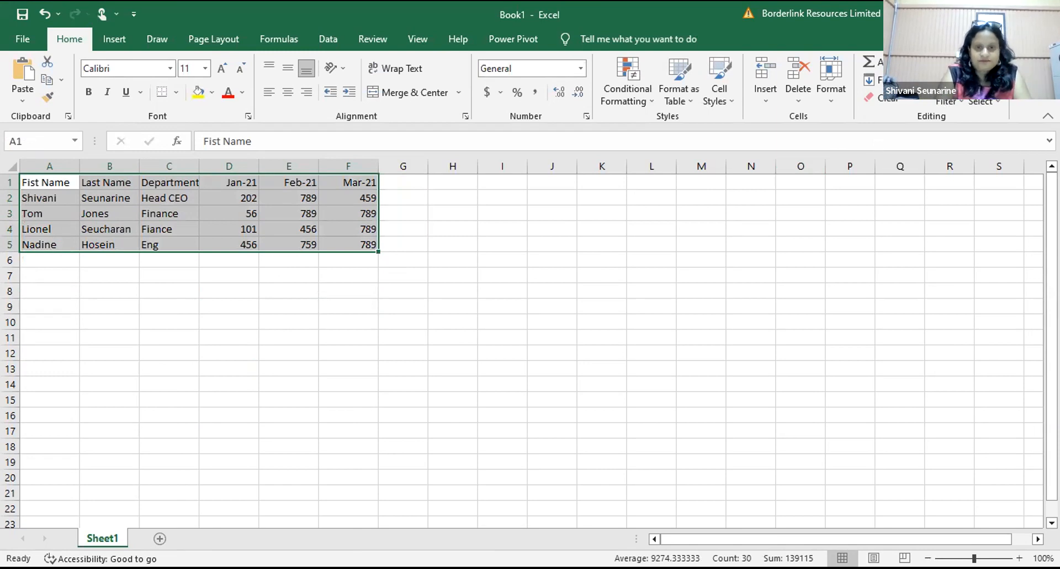
{"action": "key", "text": "ctrl+t"}
{"action": "left_click", "coordinate": [514, 315]}
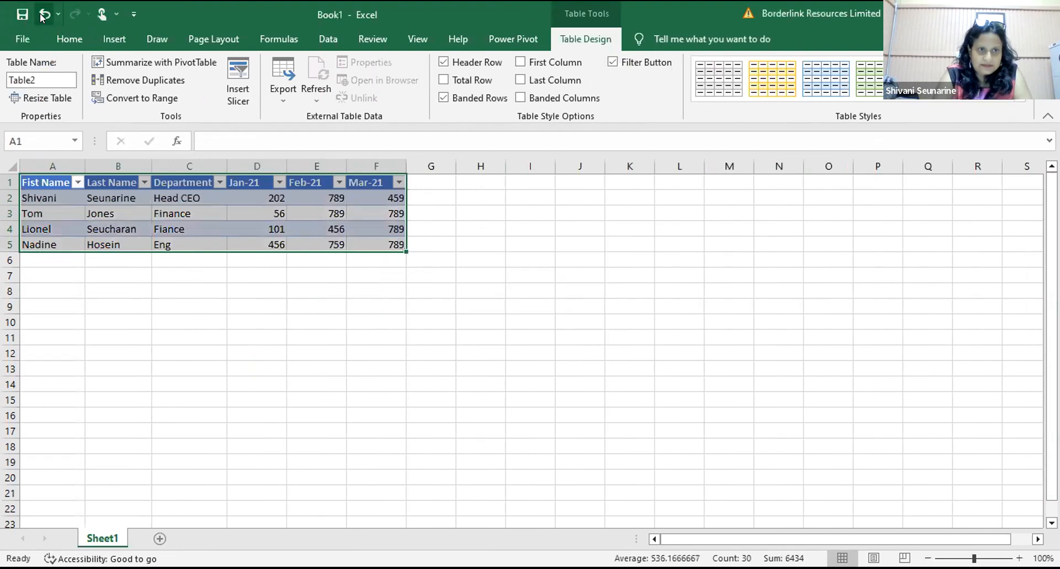
{"action": "left_click", "coordinate": [43, 15]}
{"action": "left_click", "coordinate": [43, 16]}
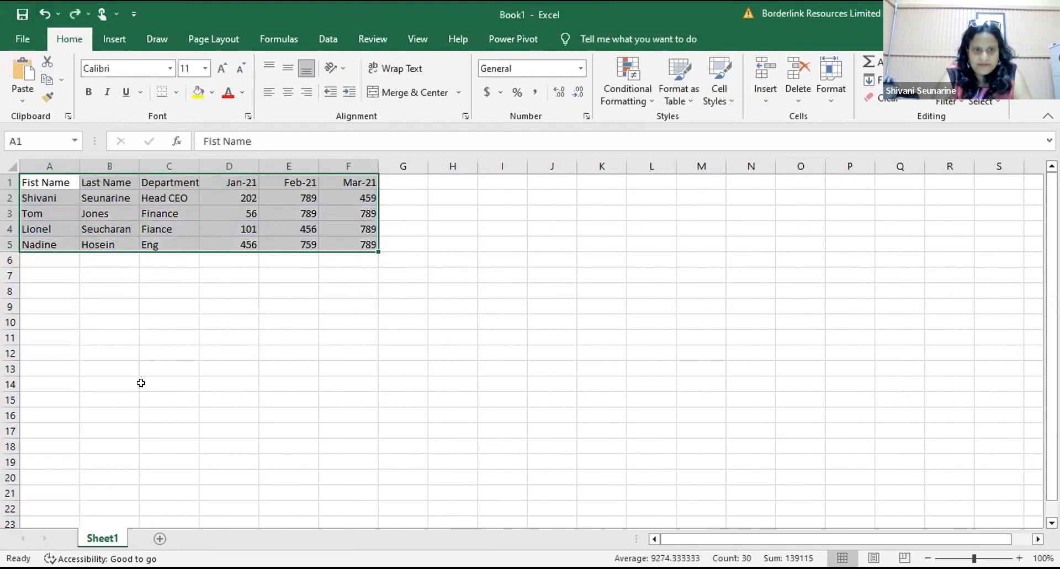
{"action": "left_click", "coordinate": [141, 382]}
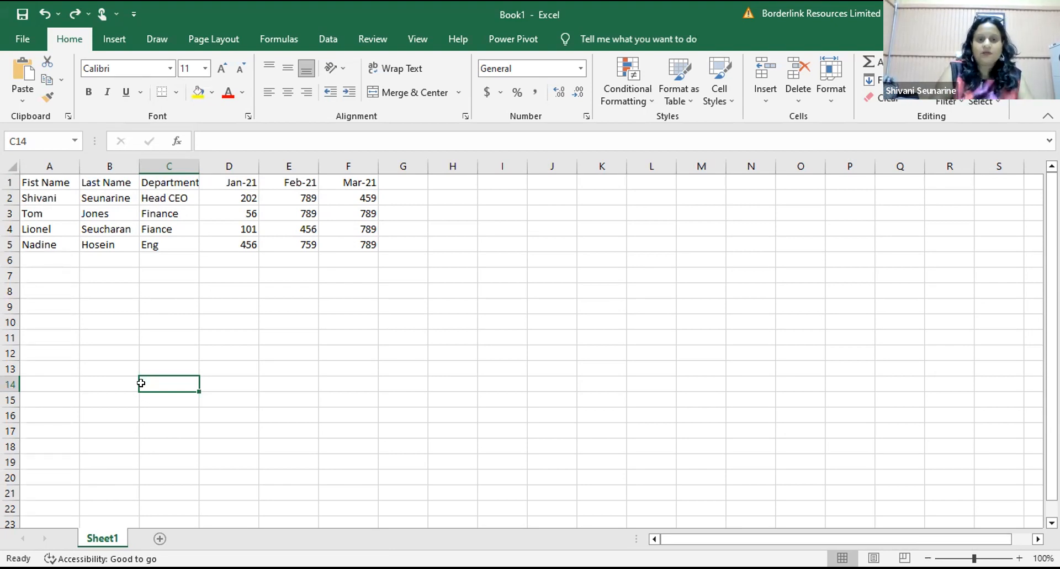
Step: Convert range $A$1:$F$5 into a table without headers, adding Column1–Column6 header row
{"action": "key", "text": "ctrl+t"}
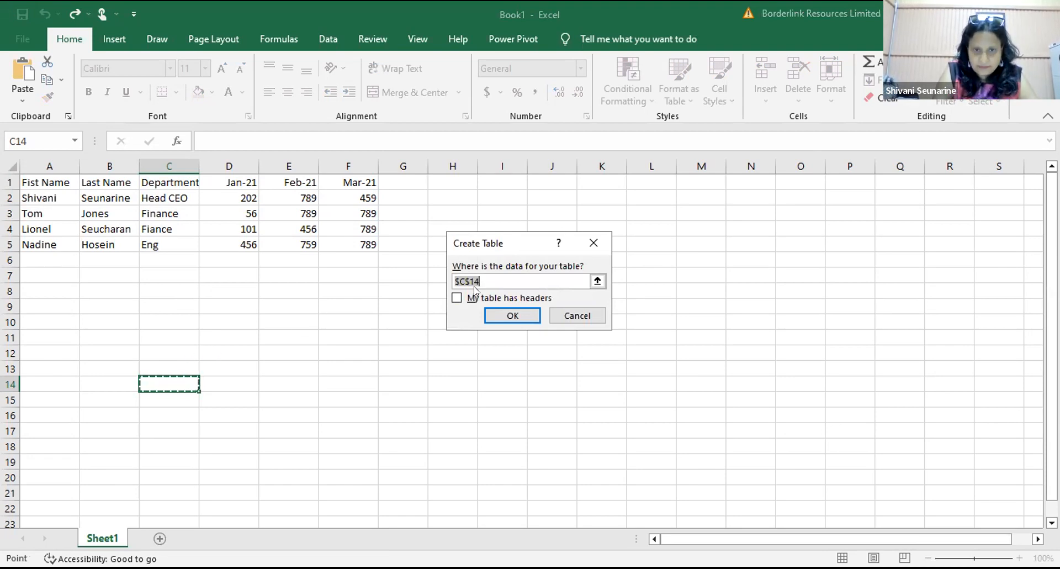
{"action": "left_click", "coordinate": [45, 178]}
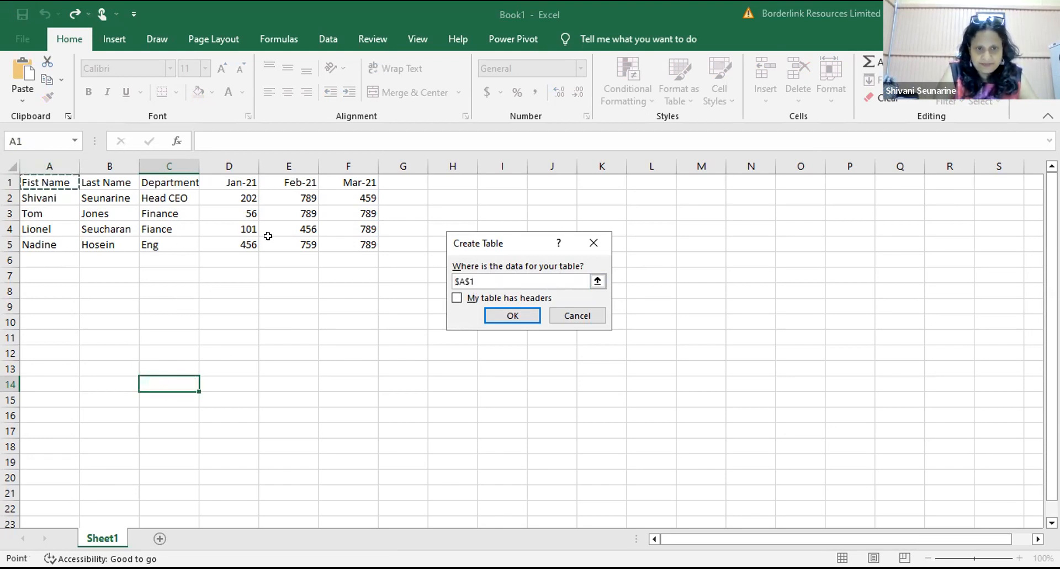
{"action": "left_click", "coordinate": [372, 240], "text": "shift"}
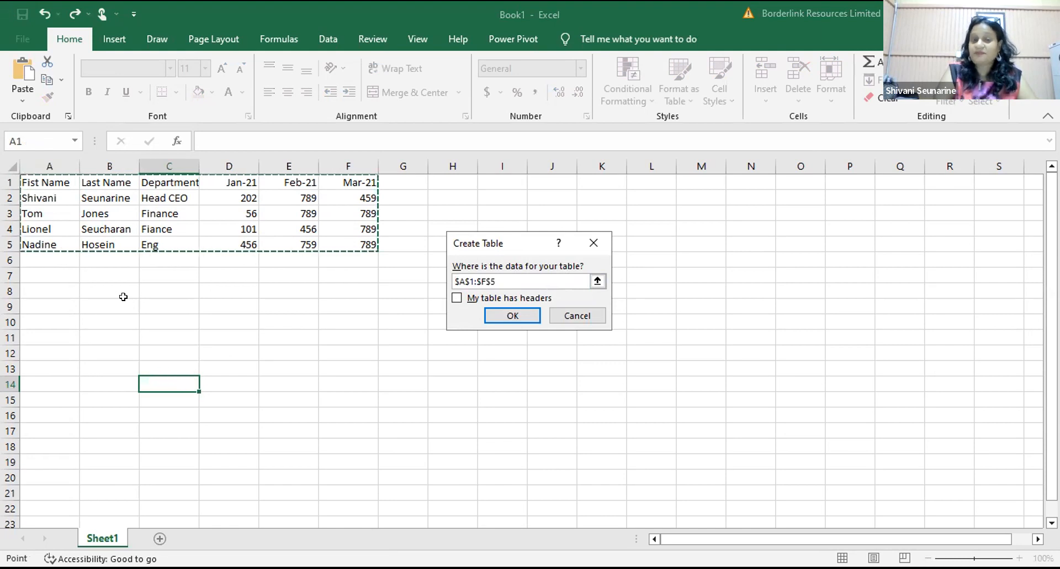
{"action": "left_click", "coordinate": [500, 310]}
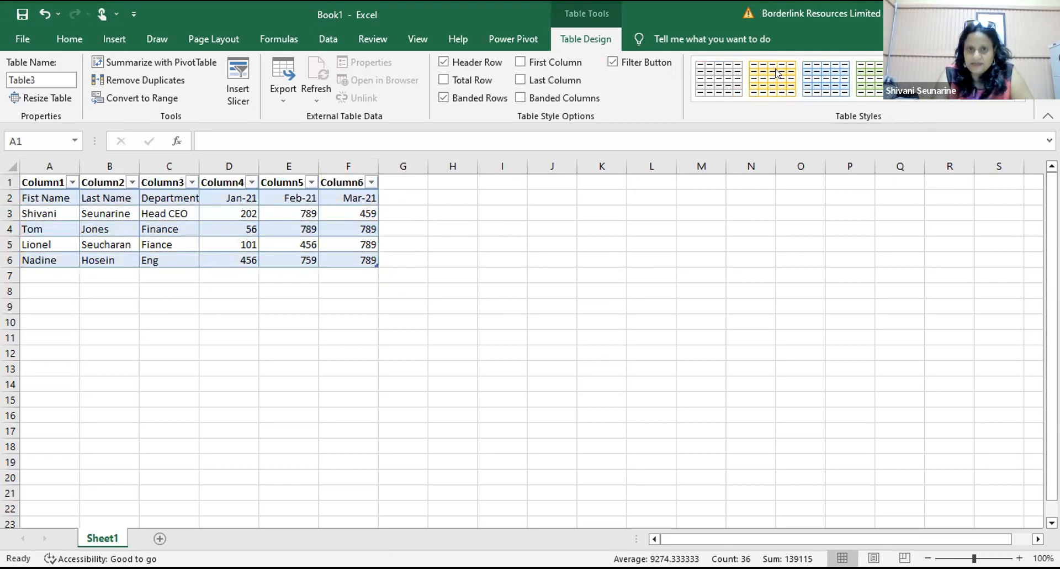
Step: Set Table3's style to None, keep its name Table3, and zoom in on it
{"action": "left_click", "coordinate": [729, 73]}
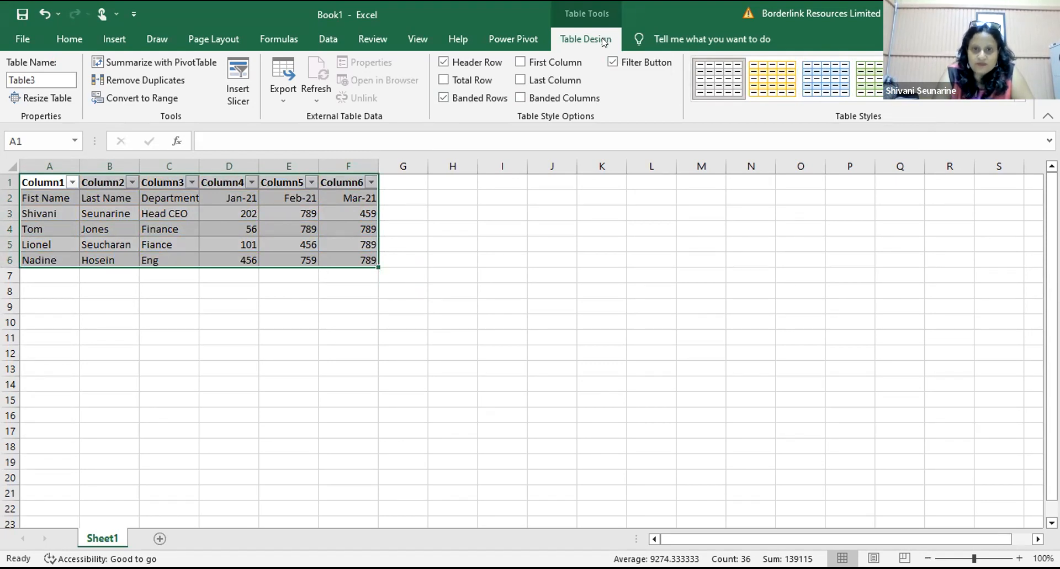
{"action": "left_click", "coordinate": [42, 80]}
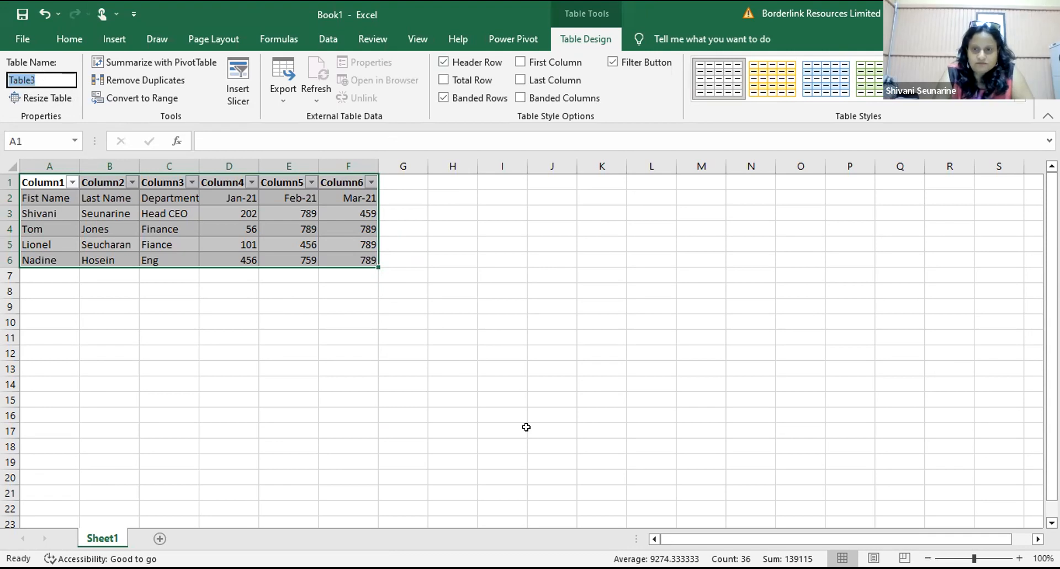
{"action": "left_click", "coordinate": [526, 427]}
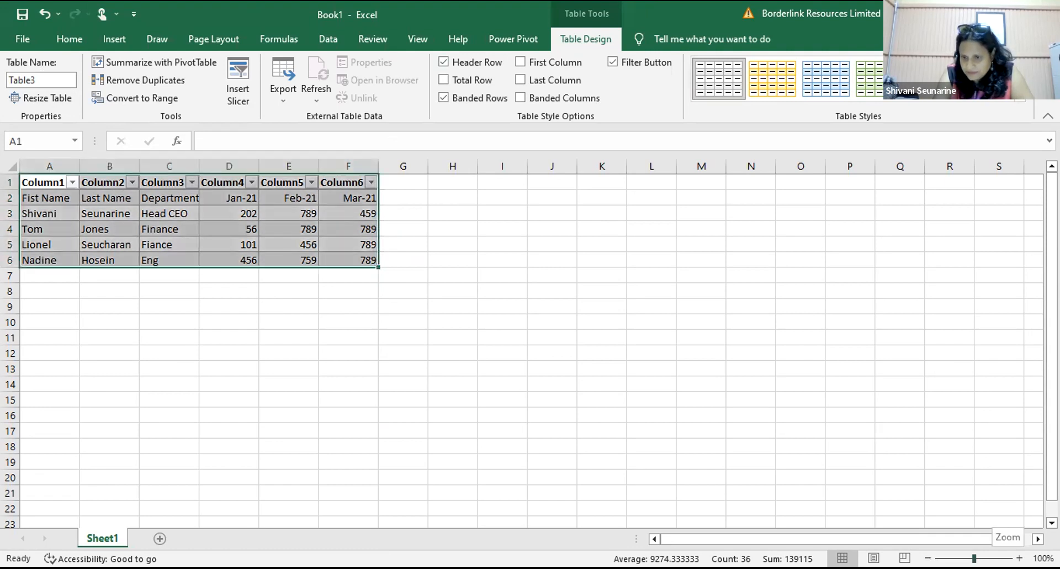
{"action": "left_click", "coordinate": [1019, 557]}
{"action": "left_click", "coordinate": [1020, 558]}
{"action": "left_click", "coordinate": [1019, 558]}
Step: Zoom in further on Table3
{"action": "left_click", "coordinate": [1020, 557]}
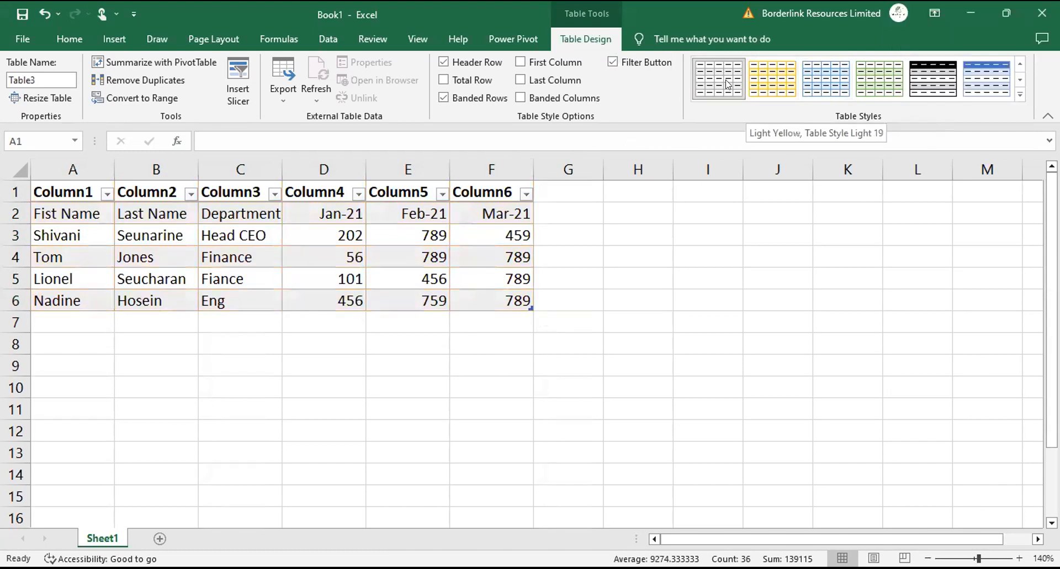
Step: Apply Table Style Light 19 (light yellow) to the table and return to Table Design
{"action": "left_click", "coordinate": [784, 82]}
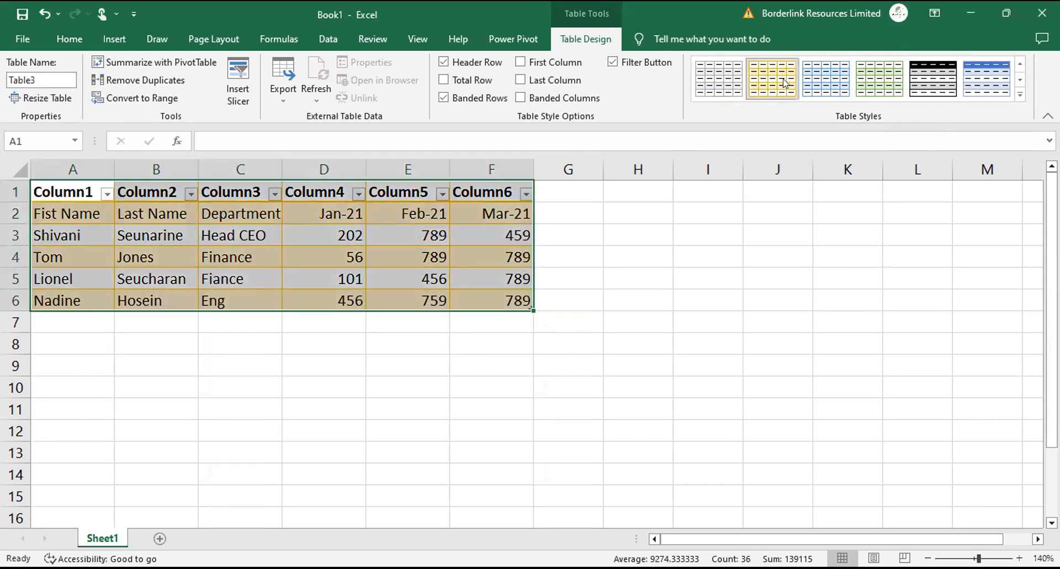
{"action": "left_click", "coordinate": [589, 344]}
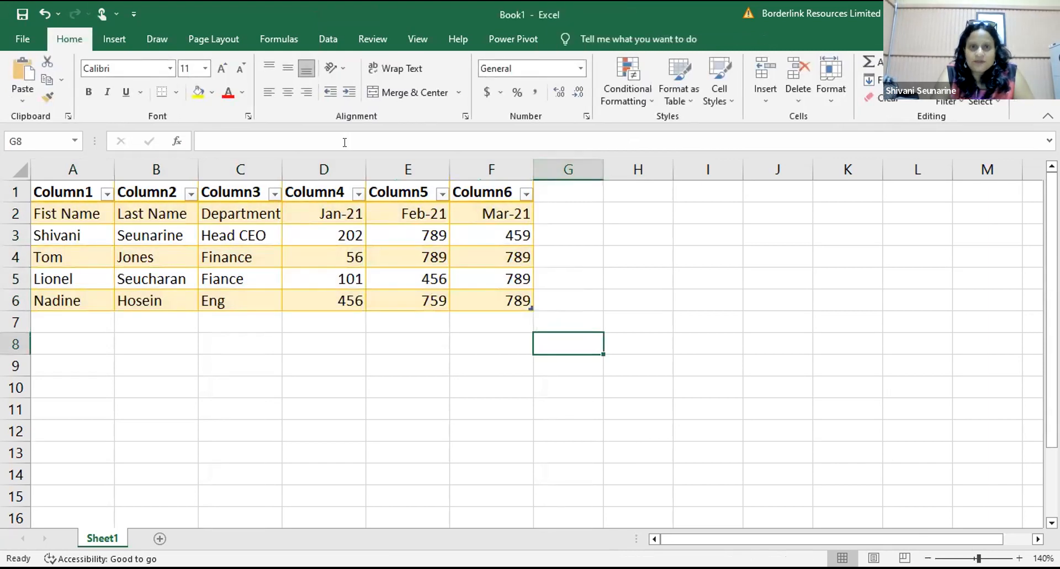
{"action": "left_click", "coordinate": [16, 162]}
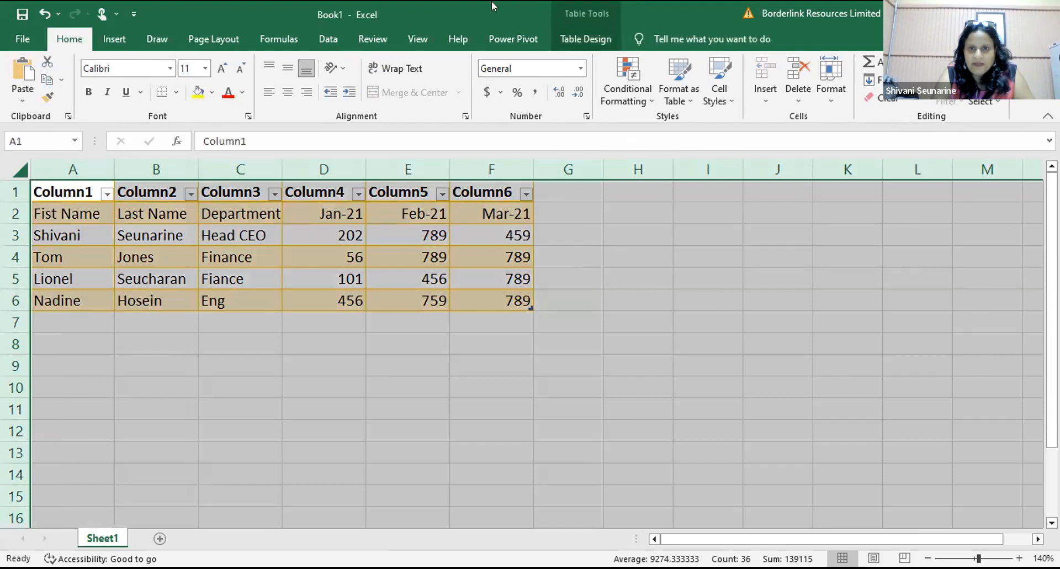
{"action": "left_click", "coordinate": [562, 39]}
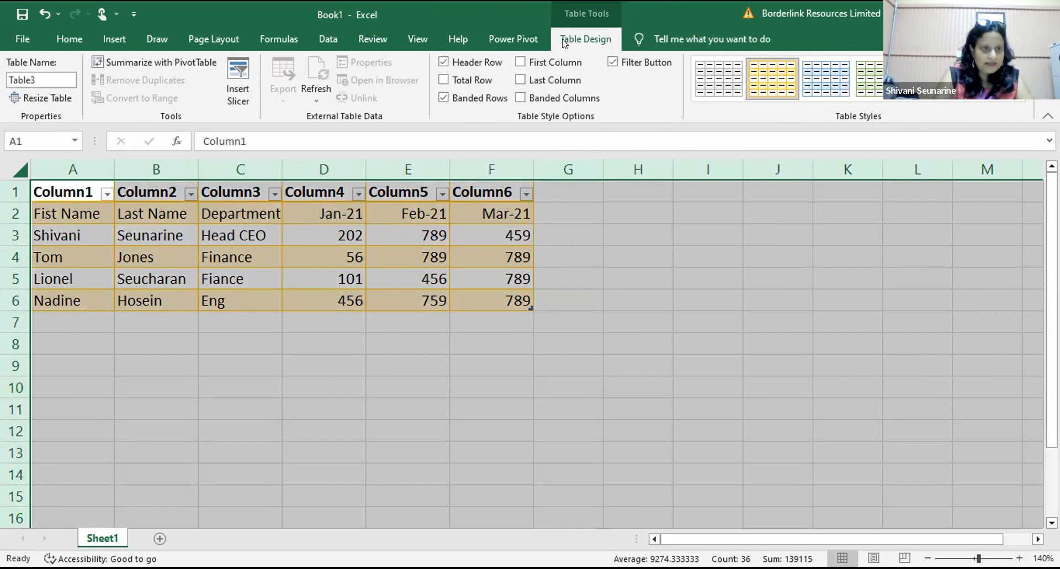
Step: Try naming the table 'Vindra Table' and dismiss the invalid-name error
{"action": "left_click", "coordinate": [38, 75]}
{"action": "key", "text": "BackSpace"}
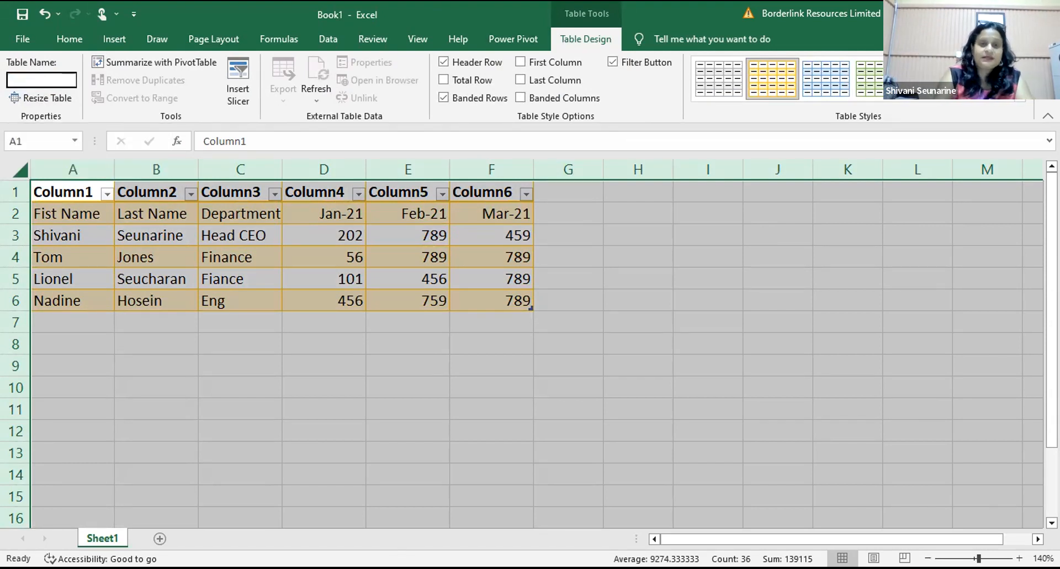
{"action": "type", "text": "Vindt"}
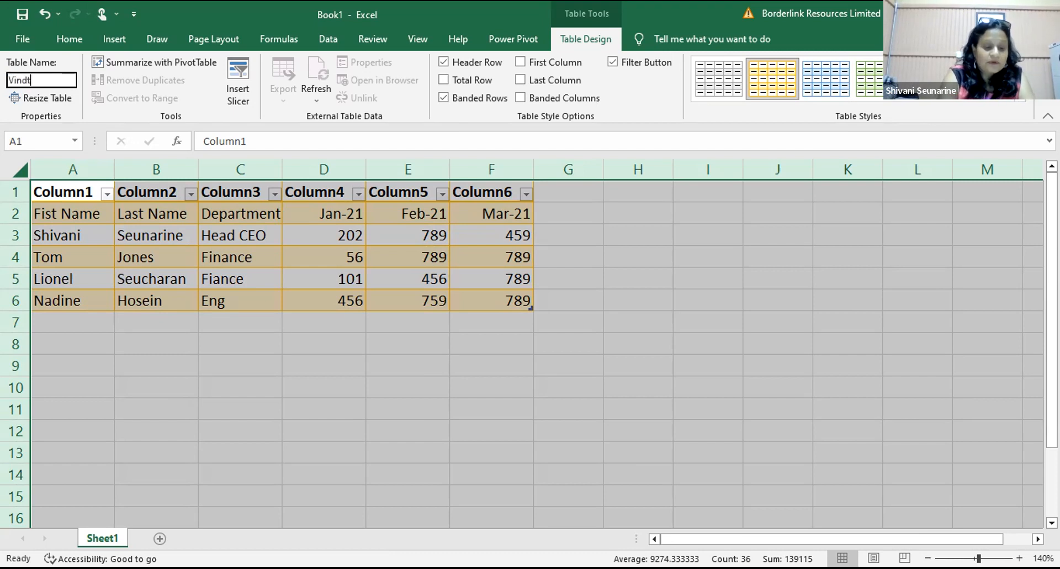
{"action": "key", "text": "BackSpace"}
{"action": "type", "text": "r"}
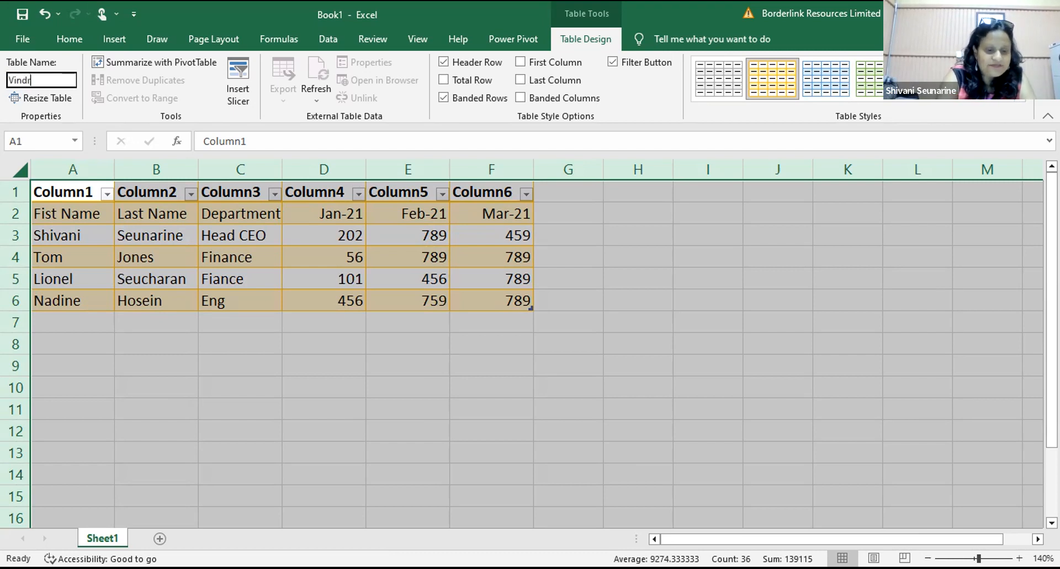
{"action": "type", "text": "a Table"}
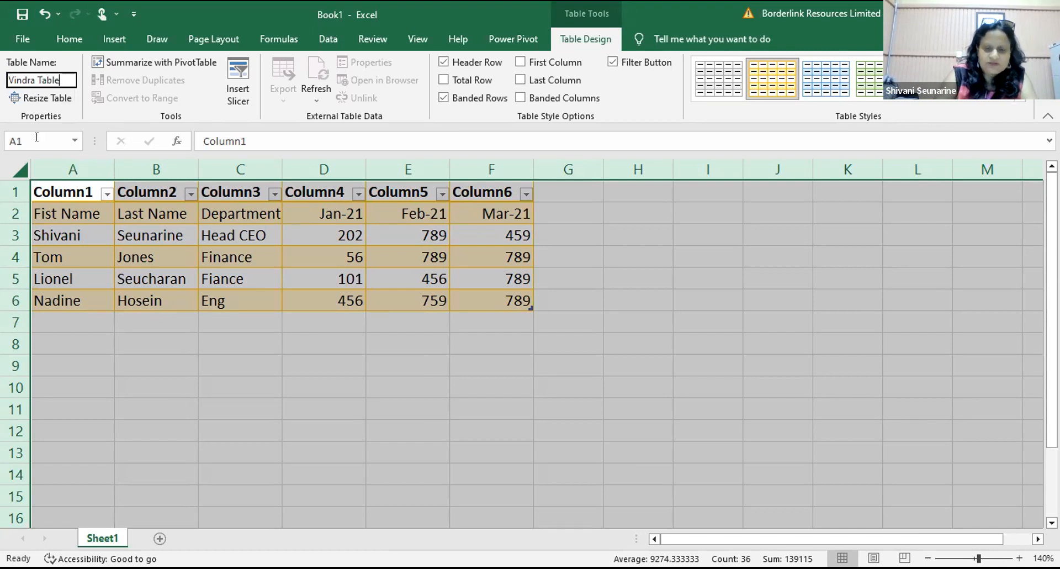
{"action": "key", "text": "Return"}
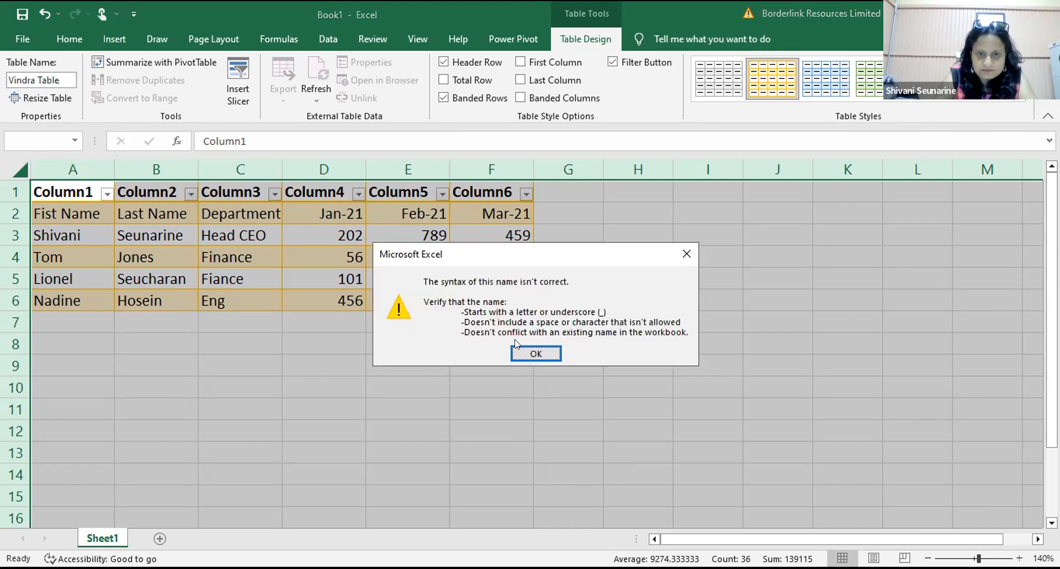
{"action": "left_click", "coordinate": [529, 356]}
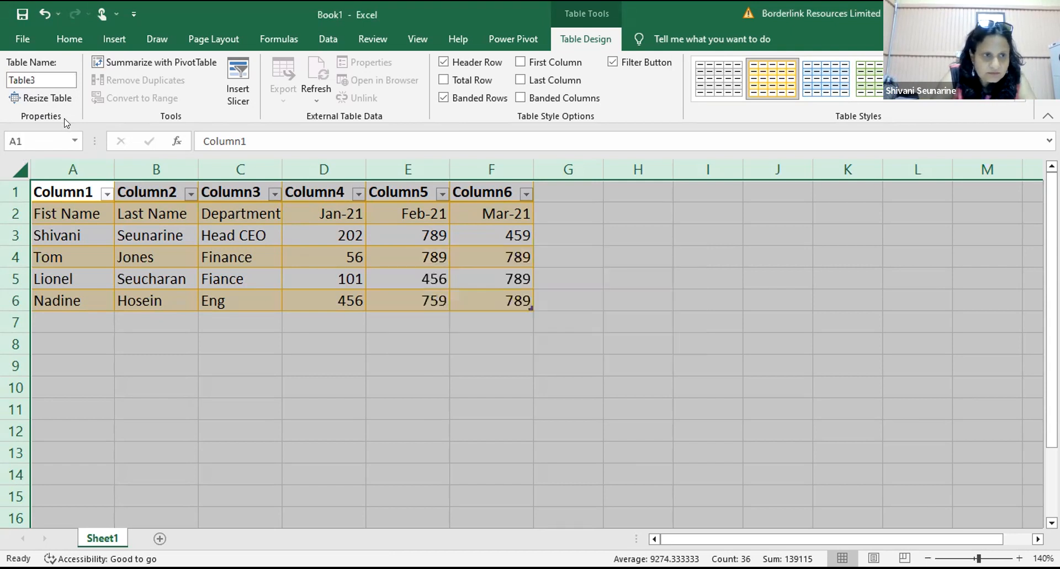
Step: Rename the table to 'Vindra' without a space
{"action": "left_click", "coordinate": [56, 81]}
{"action": "type", "text": "Vin"}
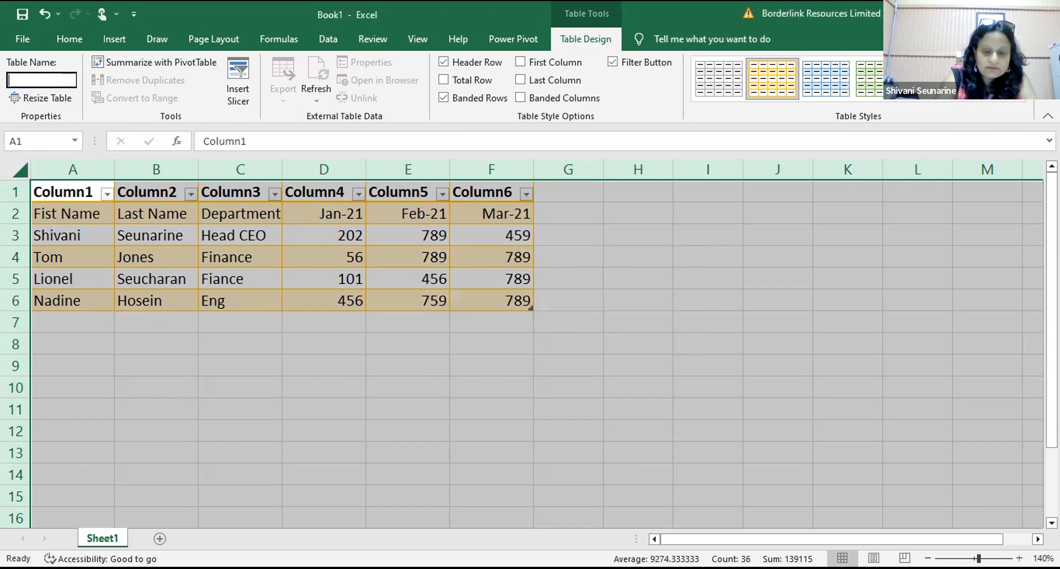
{"action": "type", "text": "dra"}
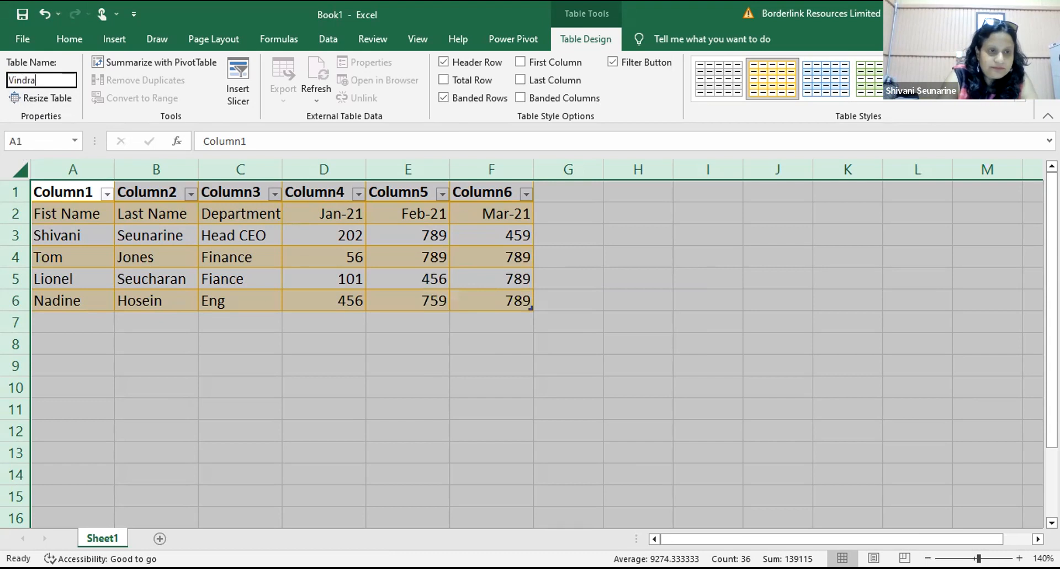
{"action": "key", "text": "Return"}
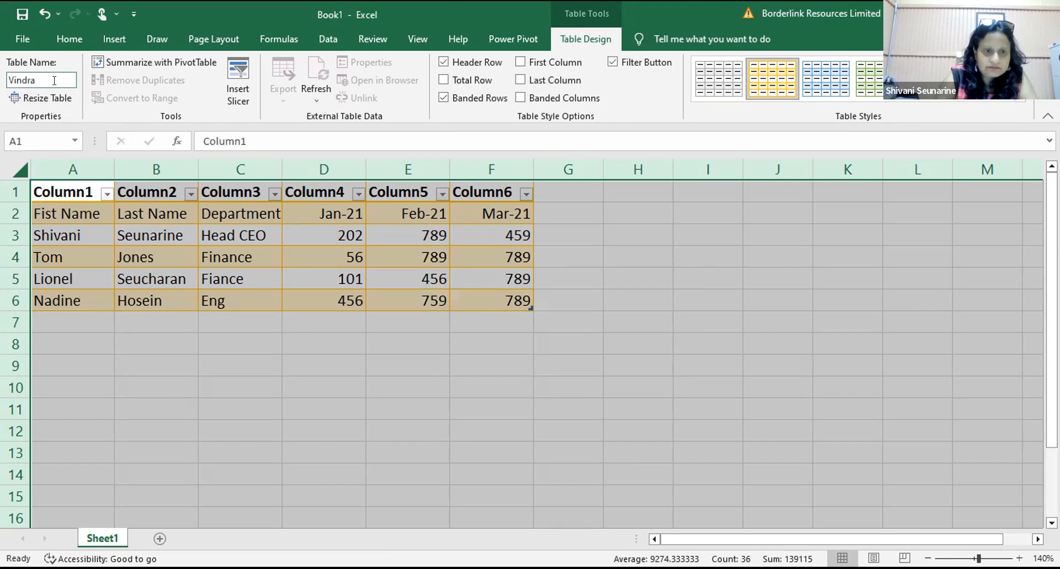
{"action": "left_click", "coordinate": [123, 344]}
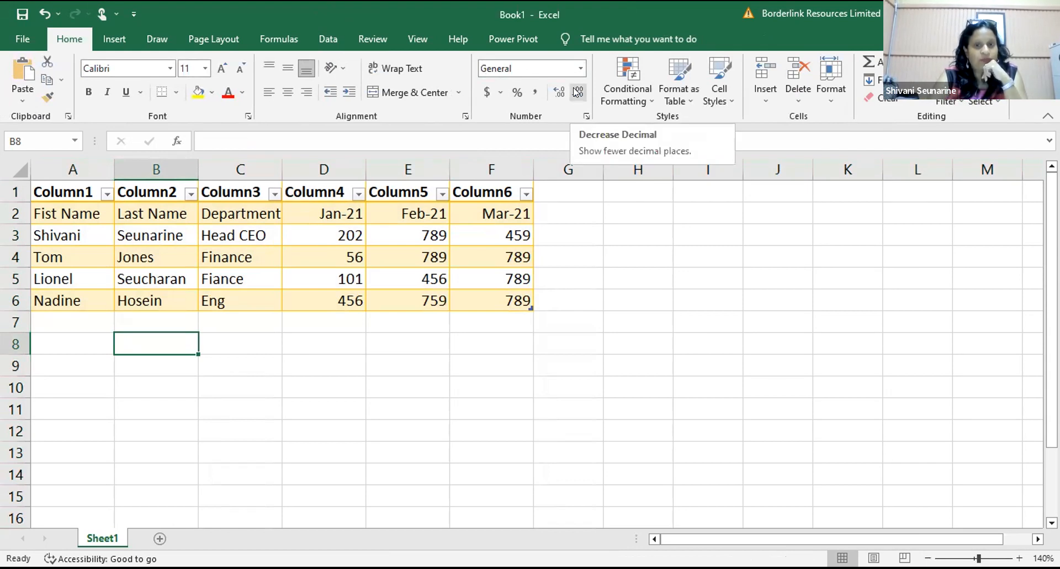
Step: Retype the last name in B6 as lowercase 'hosein' and commit the edit
{"action": "left_click", "coordinate": [120, 306]}
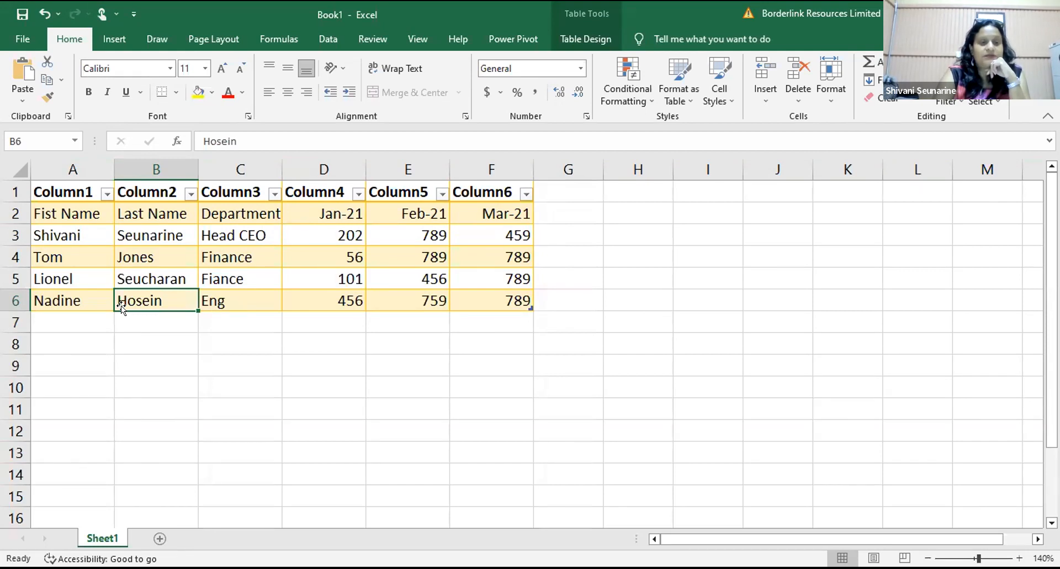
{"action": "type", "text": "ho"}
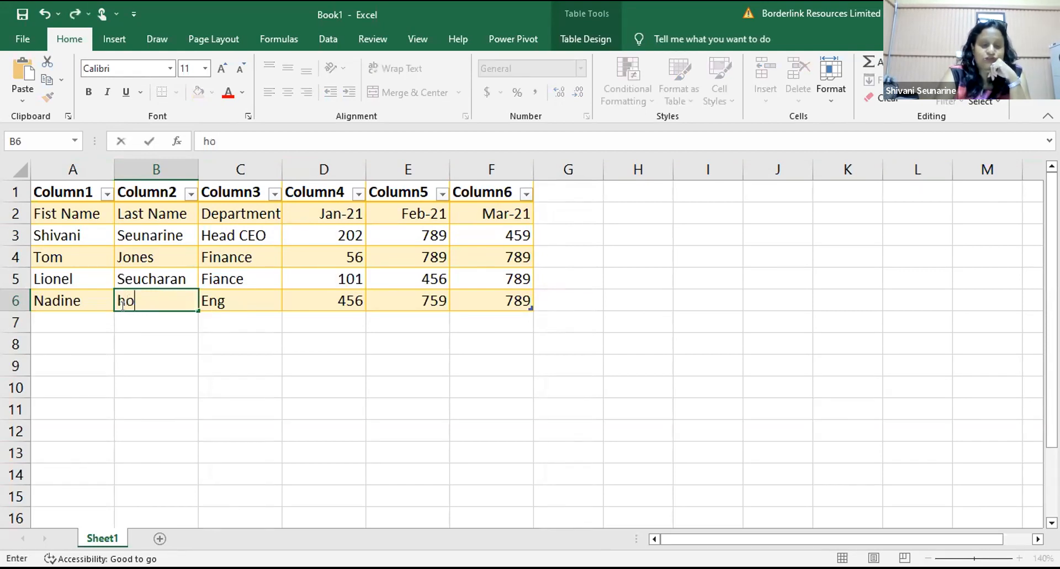
{"action": "type", "text": "sein"}
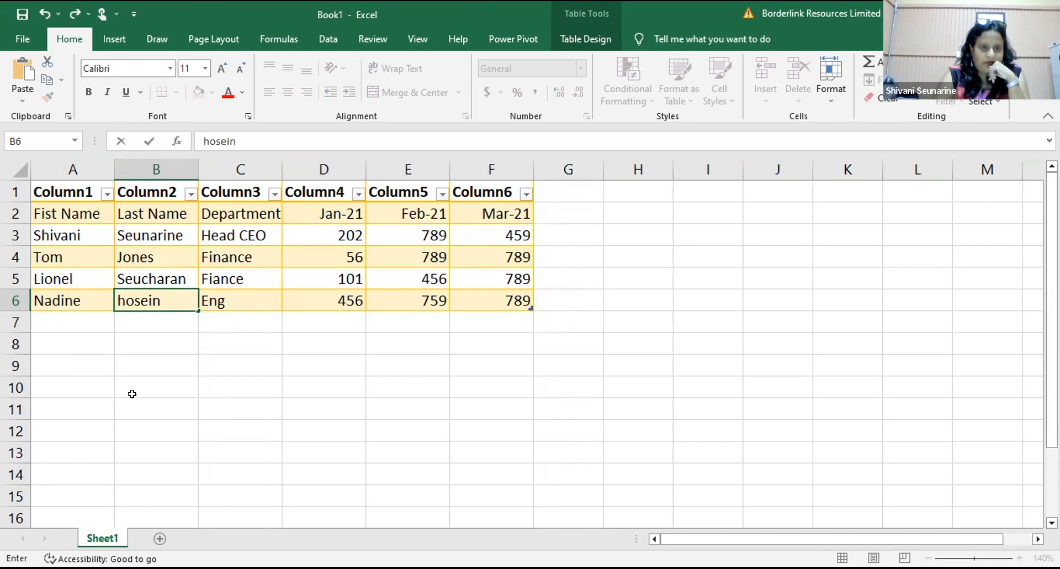
{"action": "left_click", "coordinate": [132, 396]}
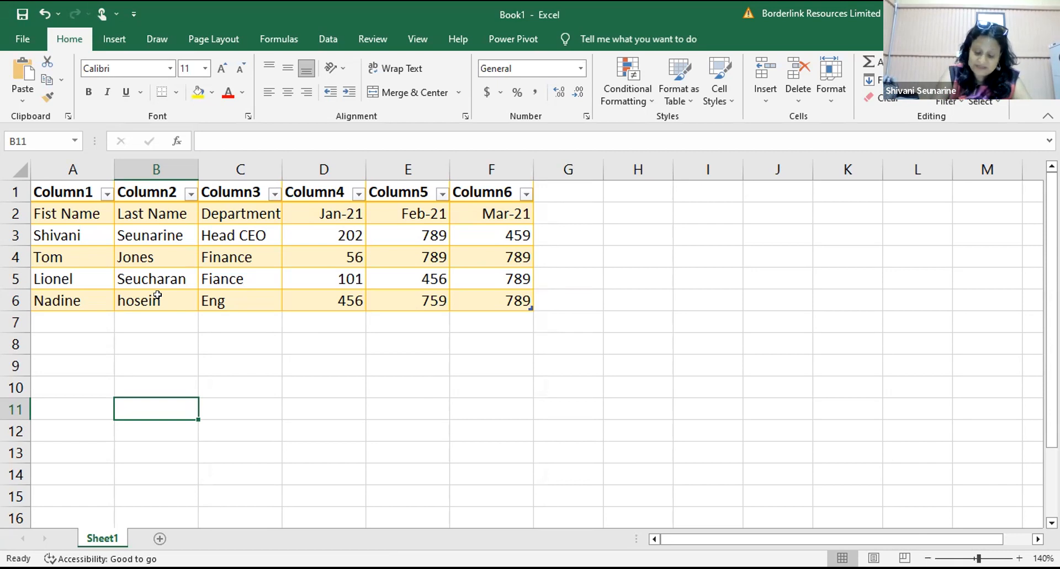
{"action": "left_click", "coordinate": [366, 335]}
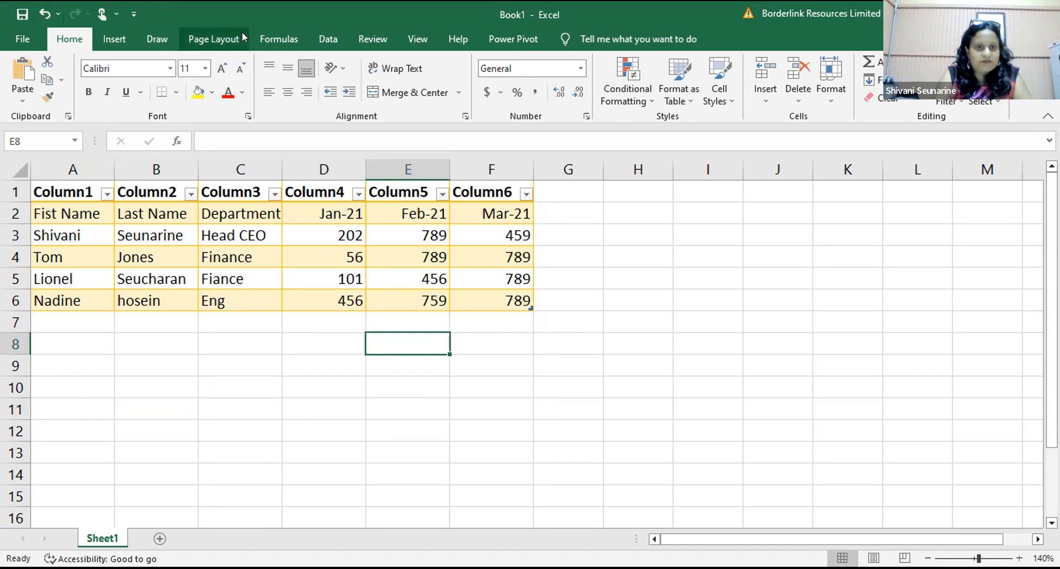
Step: Switch the ribbon to the Data tab
{"action": "left_click", "coordinate": [324, 36]}
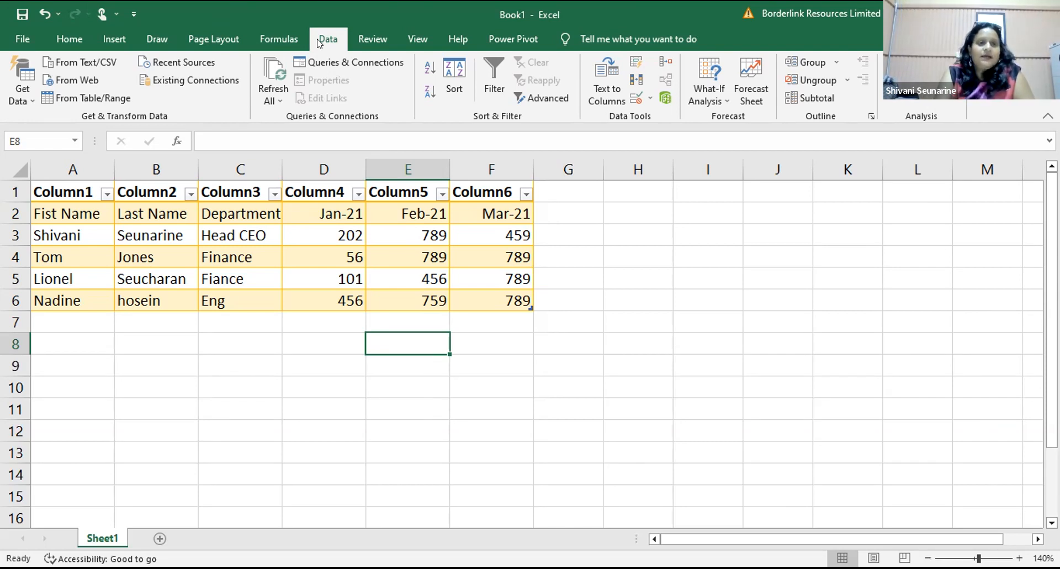
Step: Open Get Data and show its From Other Sources submenu
{"action": "left_click", "coordinate": [31, 90]}
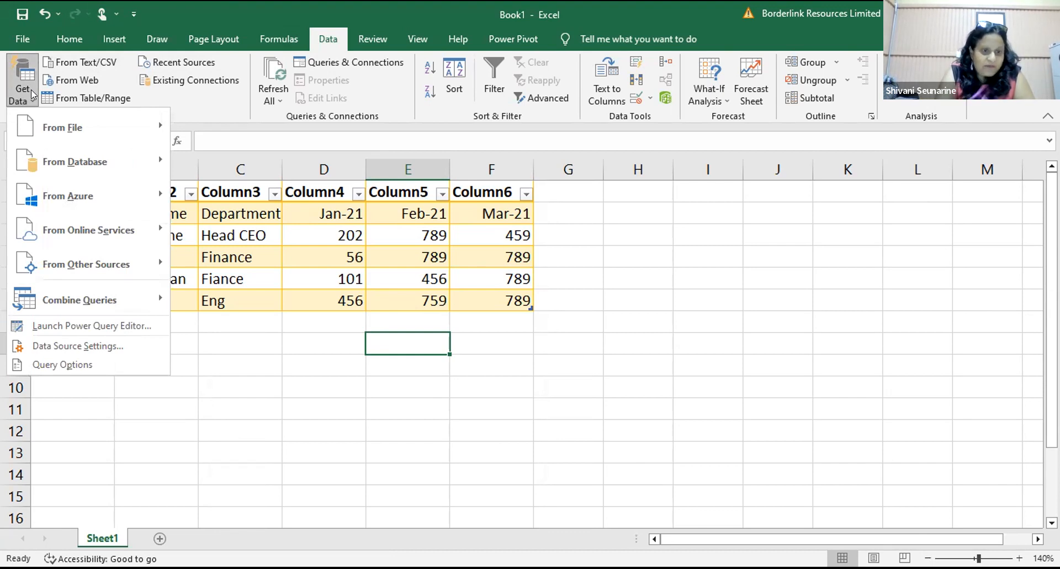
{"action": "mouse_move", "coordinate": [117, 267]}
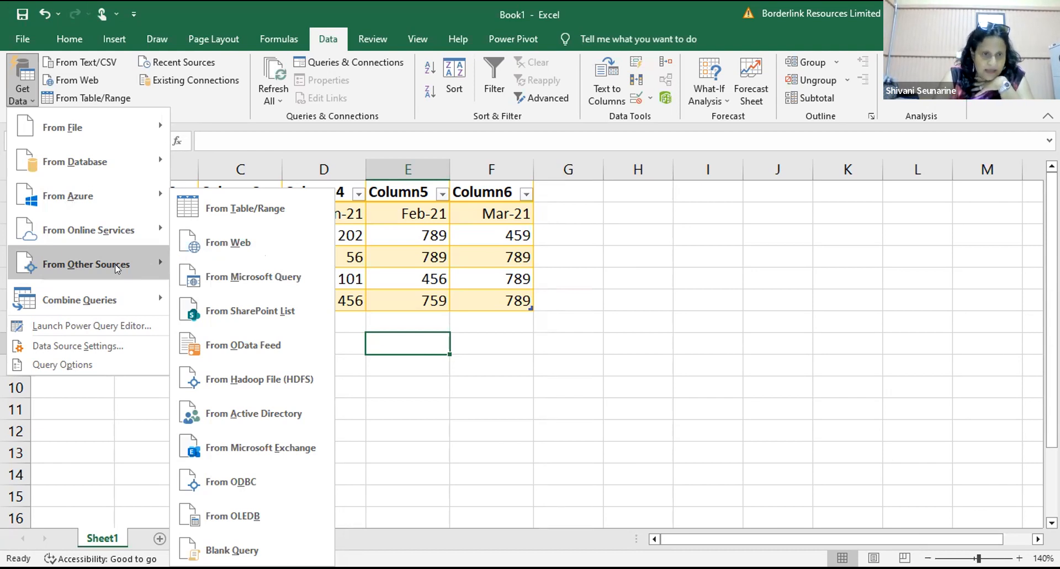
Step: Choose From Table/Range and set the Create Table range to the whole sheet ($1:$1048576)
{"action": "left_click", "coordinate": [231, 210]}
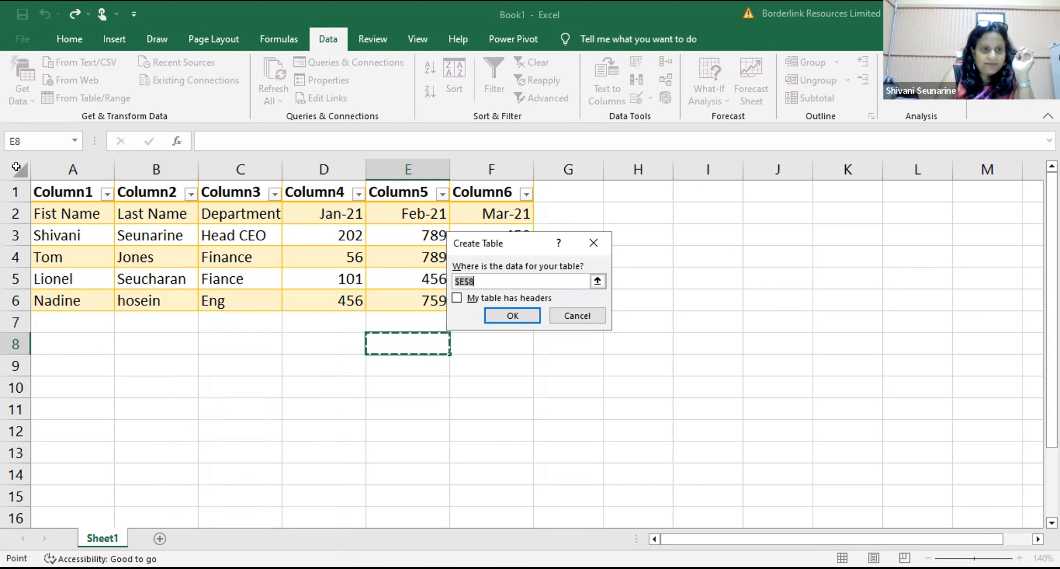
{"action": "left_click", "coordinate": [12, 166]}
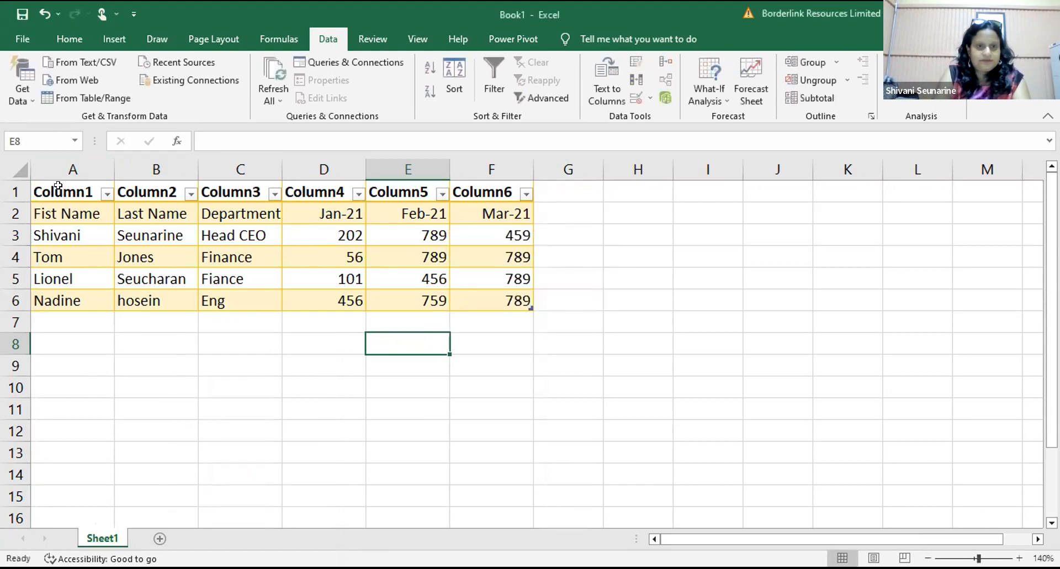
{"action": "left_click_drag", "start_coordinate": [57, 185], "coordinate": [273, 212]}
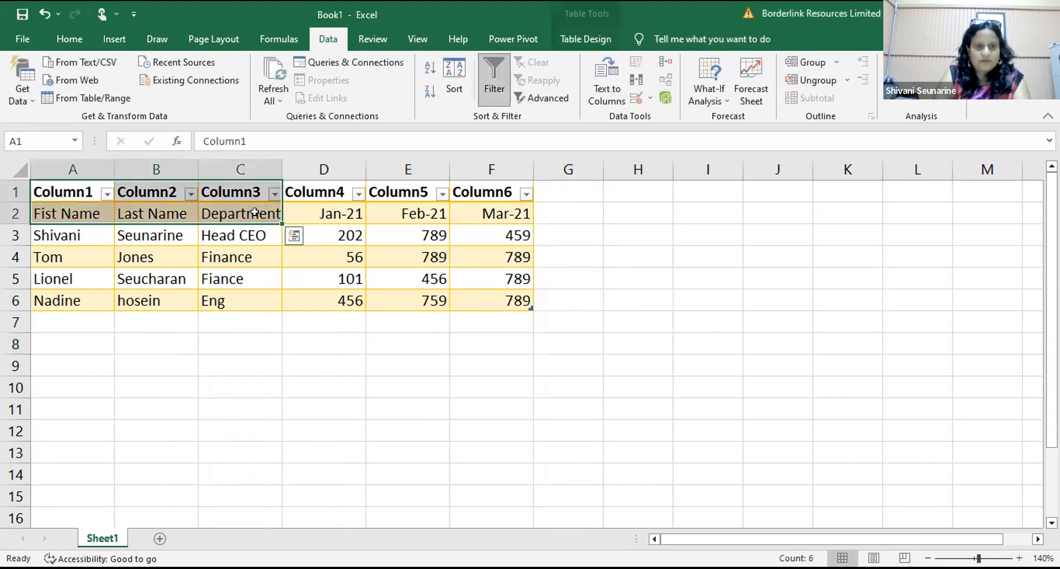
{"action": "left_click", "coordinate": [215, 394]}
{"action": "key", "text": "Return"}
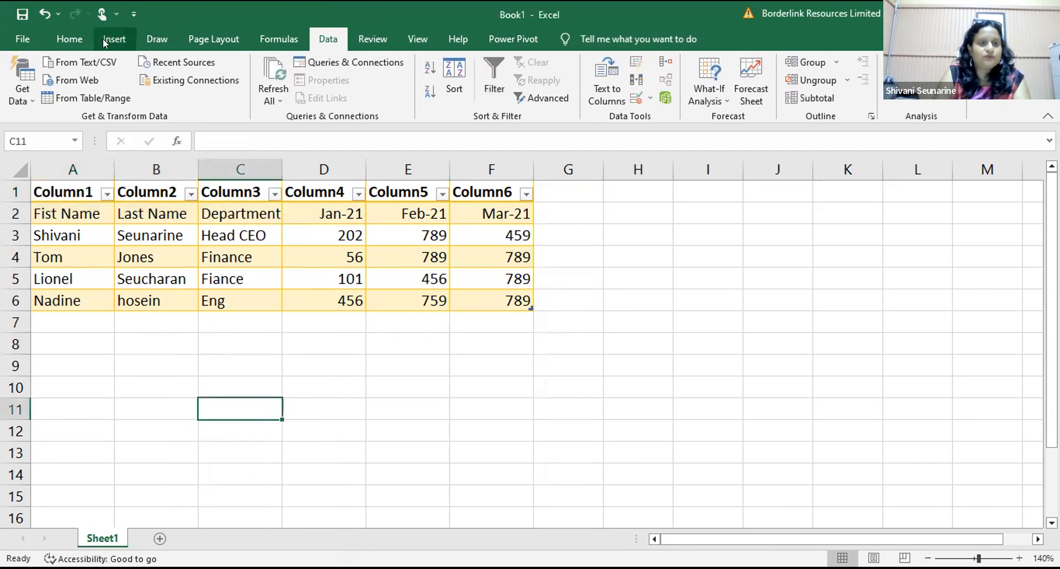
{"action": "left_click", "coordinate": [27, 97]}
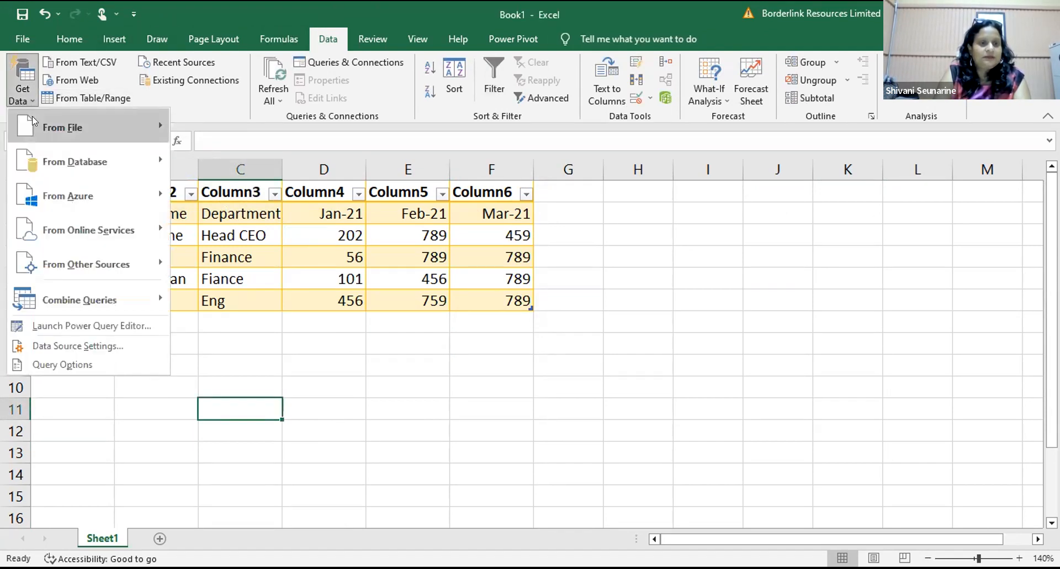
{"action": "mouse_move", "coordinate": [39, 127]}
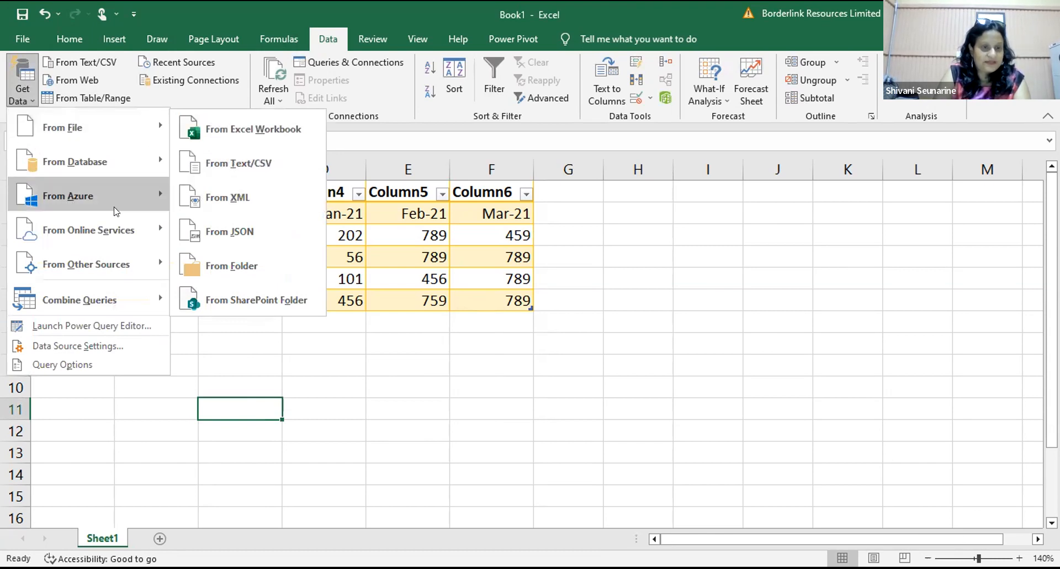
{"action": "mouse_move", "coordinate": [114, 255]}
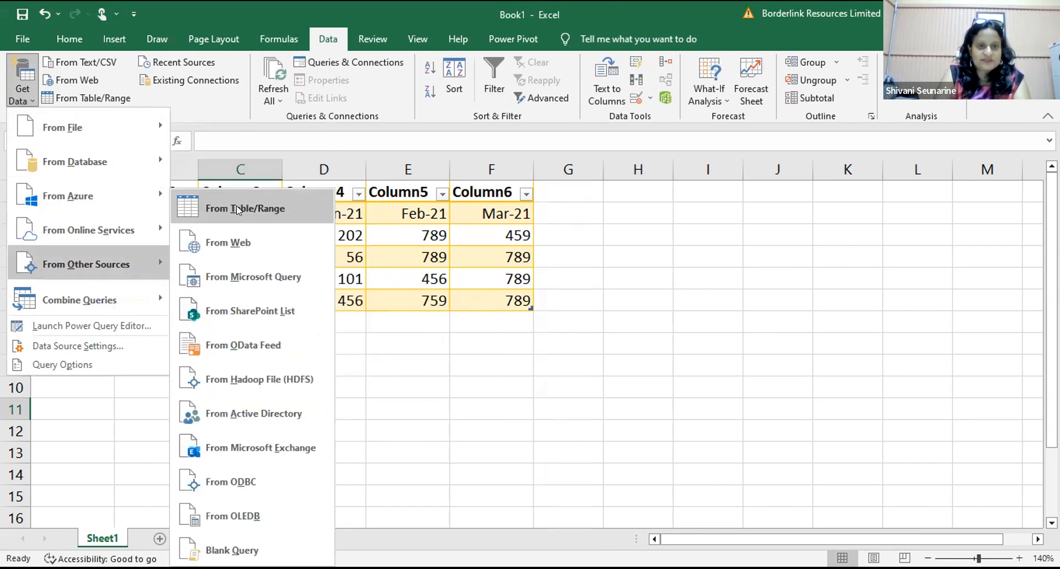
{"action": "left_click", "coordinate": [237, 209]}
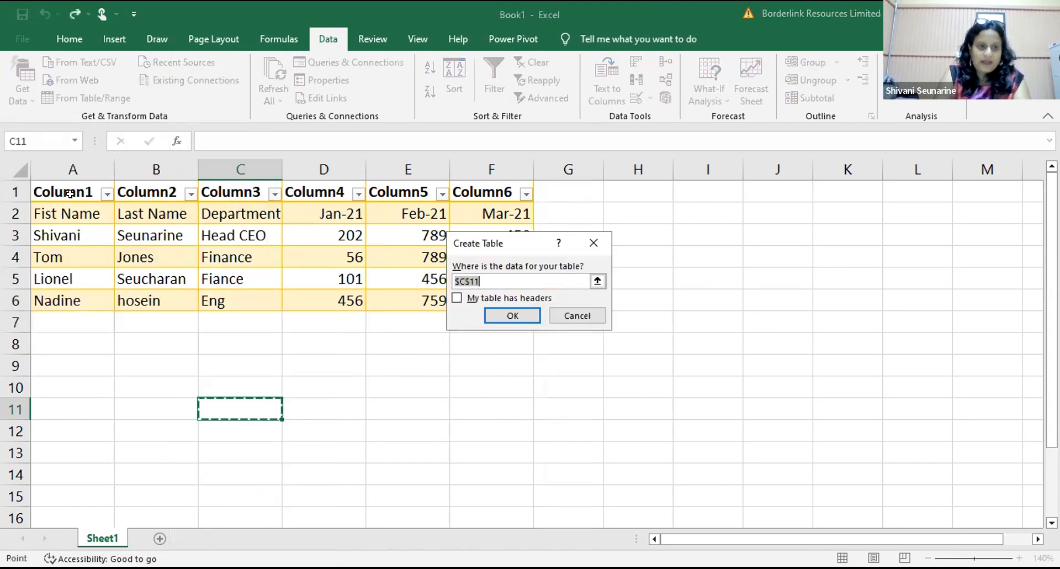
{"action": "left_click", "coordinate": [69, 190]}
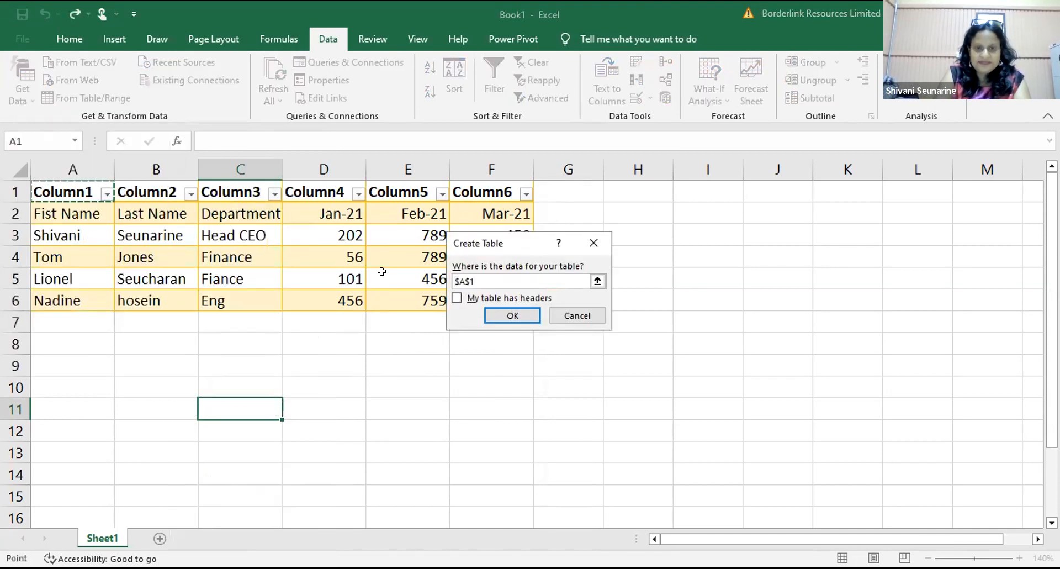
{"action": "left_click_drag", "start_coordinate": [478, 305], "coordinate": [478, 307]}
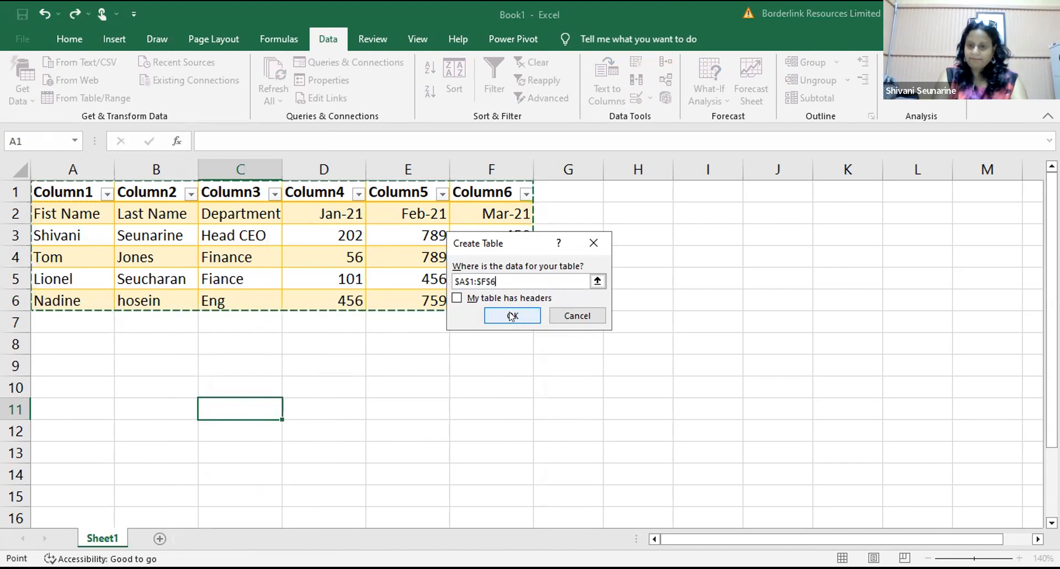
{"action": "left_click", "coordinate": [513, 316]}
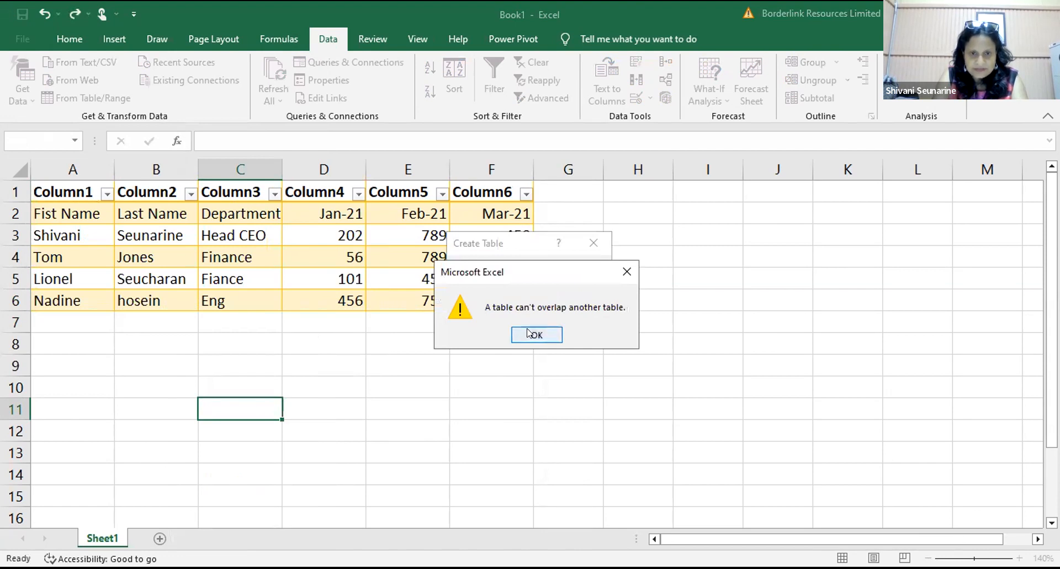
{"action": "left_click", "coordinate": [528, 333]}
{"action": "left_click", "coordinate": [514, 316]}
{"action": "left_click", "coordinate": [533, 334]}
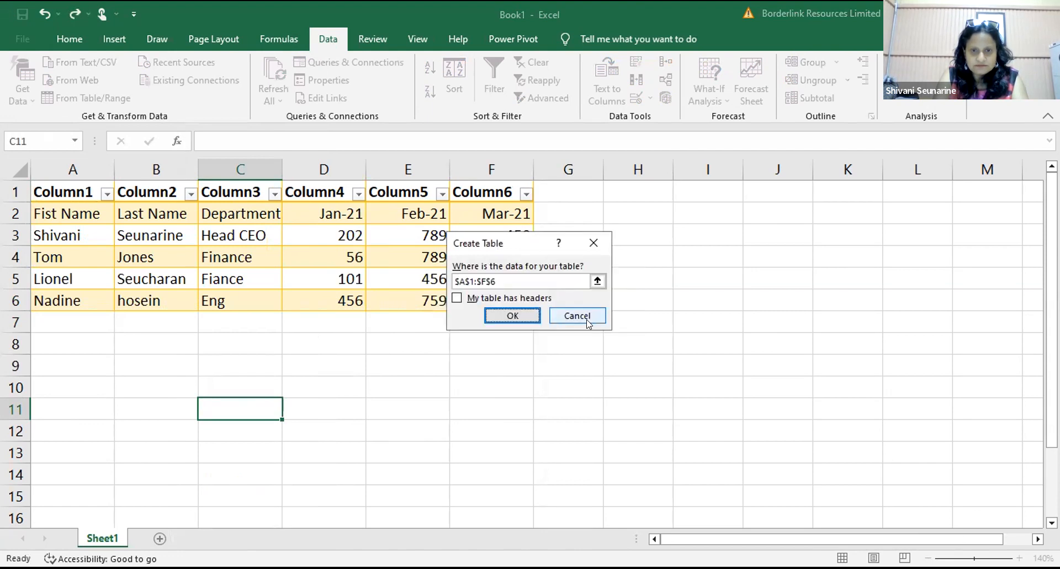
{"action": "left_click", "coordinate": [579, 316]}
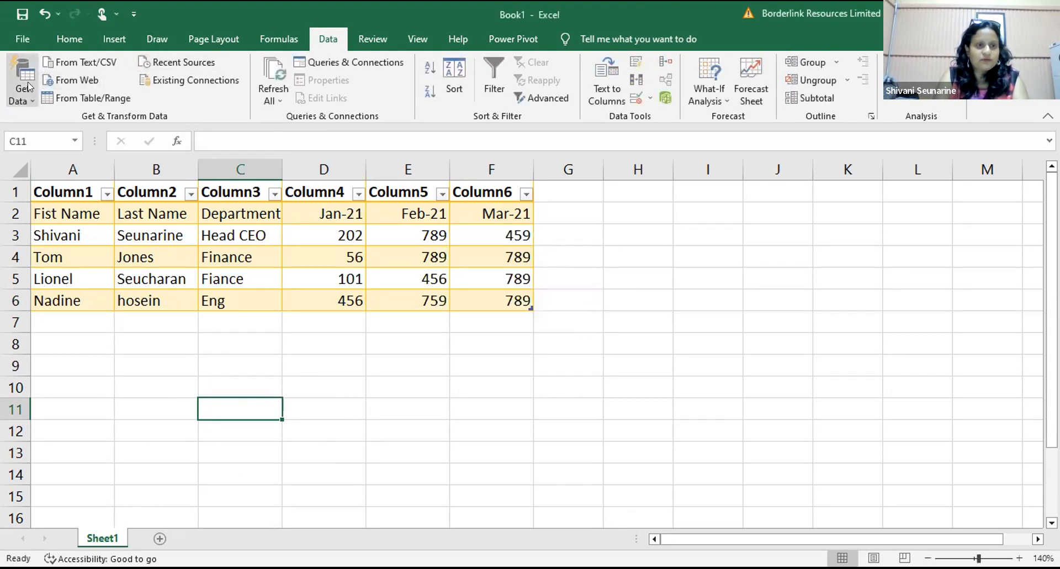
{"action": "left_click", "coordinate": [26, 87]}
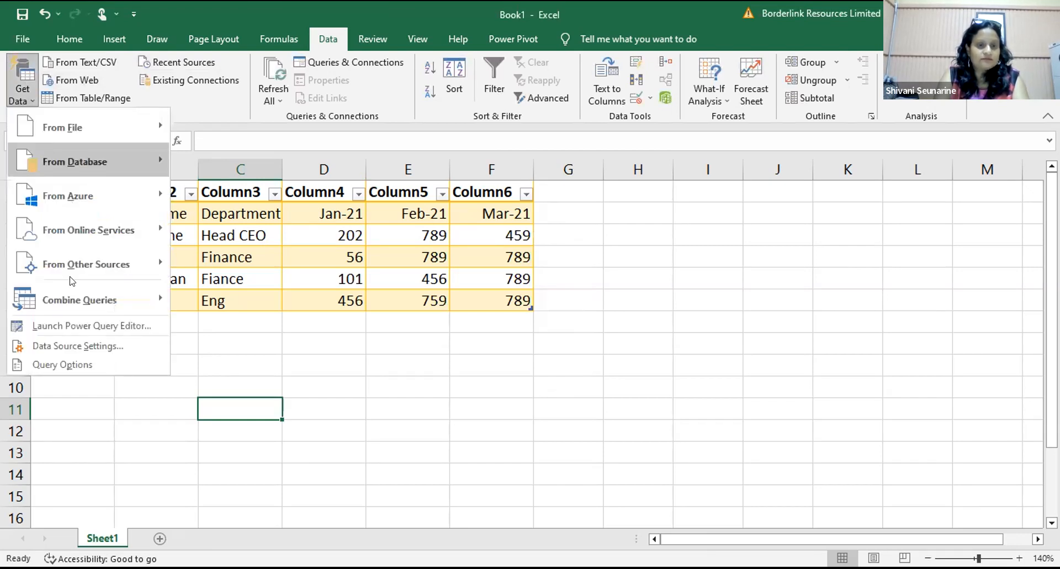
{"action": "mouse_move", "coordinate": [83, 264]}
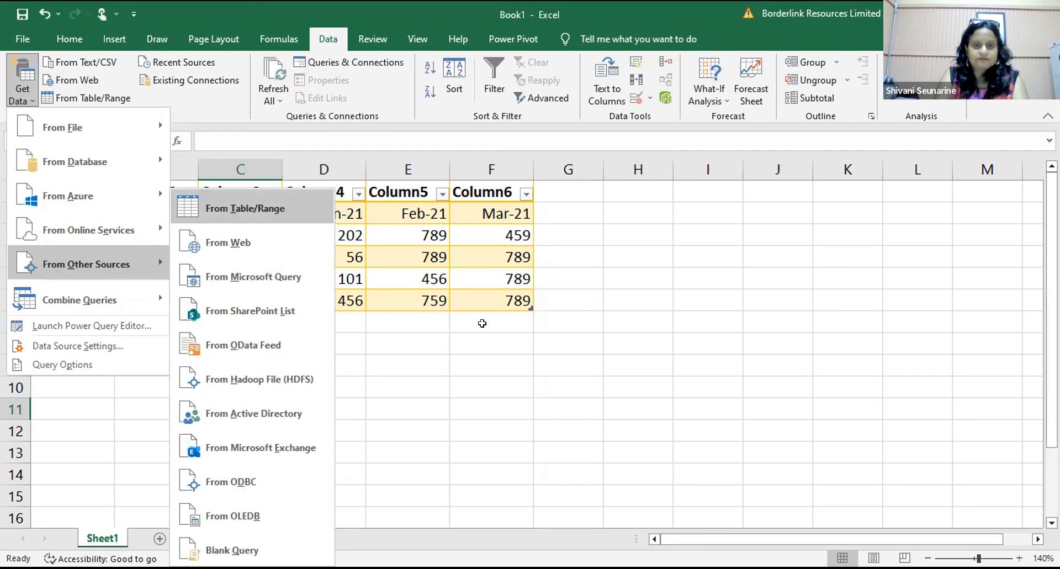
{"action": "key", "text": "Return"}
{"action": "left_click", "coordinate": [598, 282]}
{"action": "left_click", "coordinate": [81, 211]}
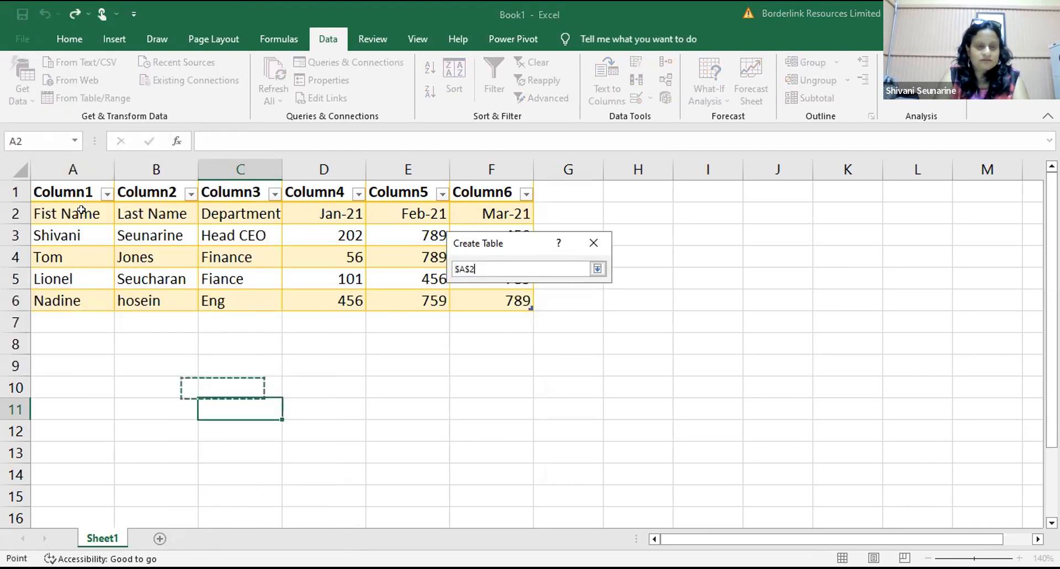
{"action": "left_click", "coordinate": [502, 297], "text": "shift"}
{"action": "key", "text": "Return"}
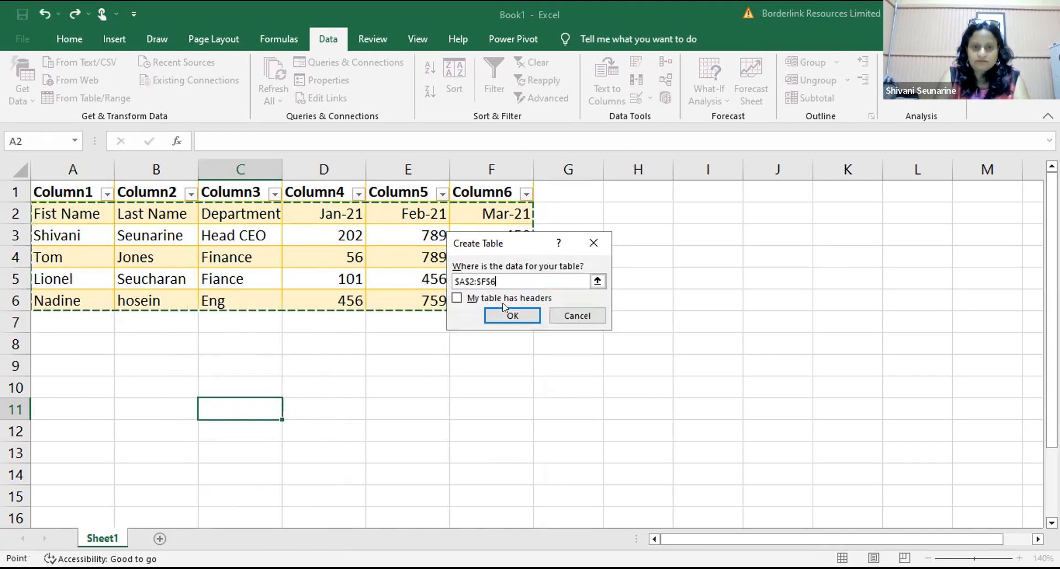
{"action": "left_click", "coordinate": [511, 315]}
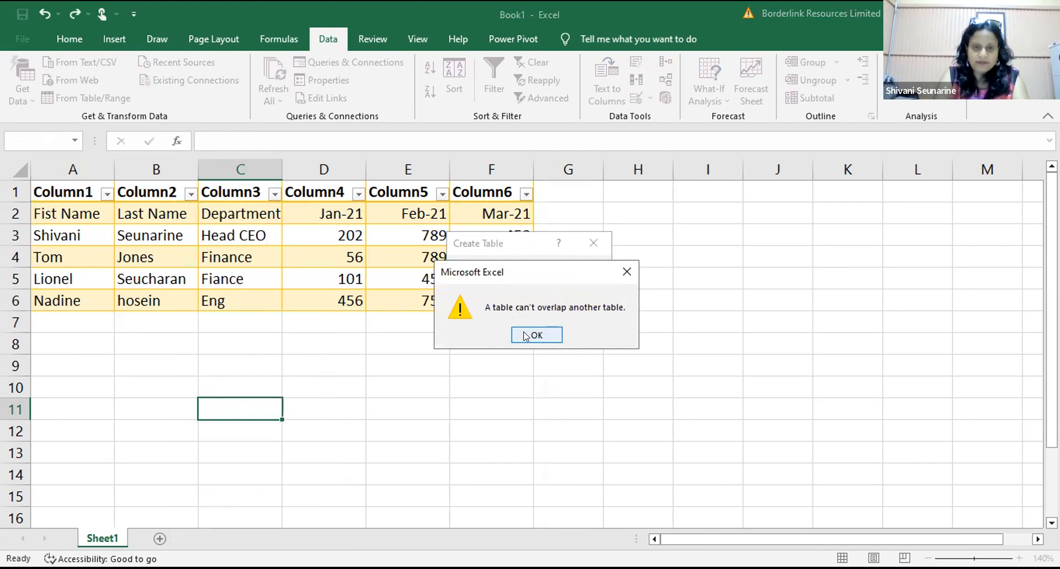
{"action": "left_click", "coordinate": [526, 336]}
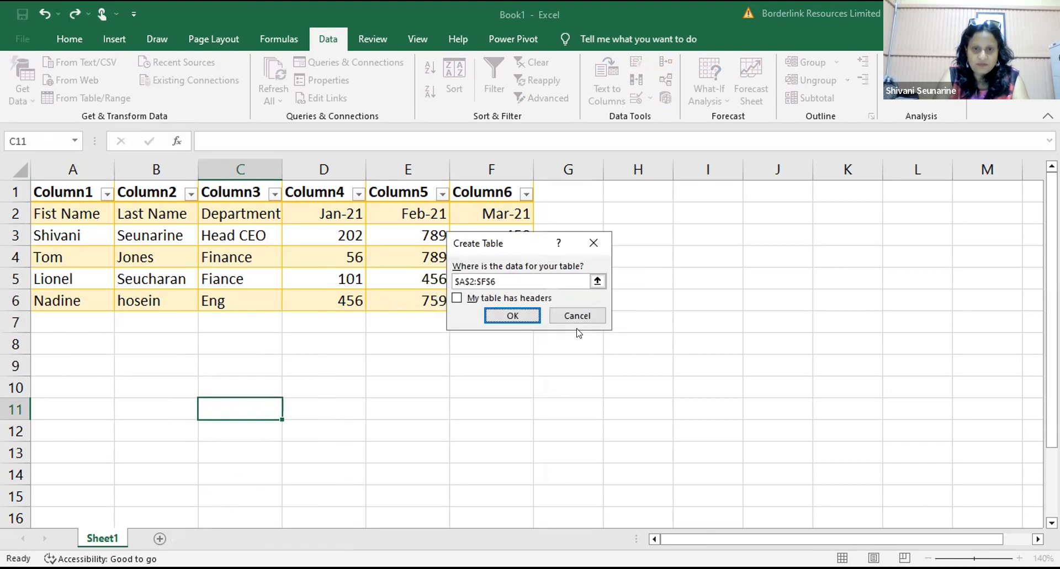
{"action": "left_click", "coordinate": [590, 244]}
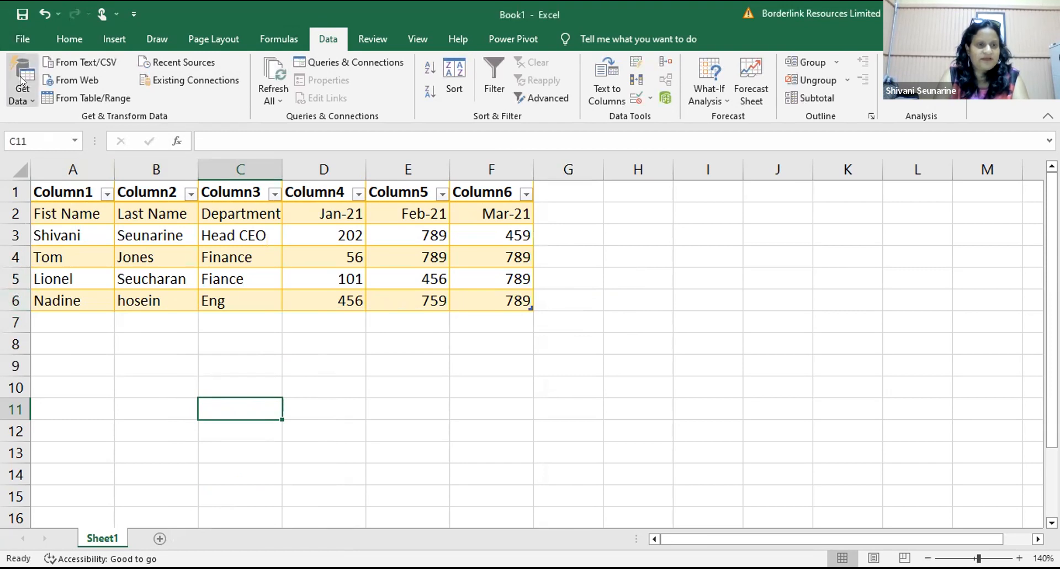
Step: Create a From Table/Range query on the empty $C$11 range, opening Table4 in Power Query Editor
{"action": "left_click", "coordinate": [21, 94]}
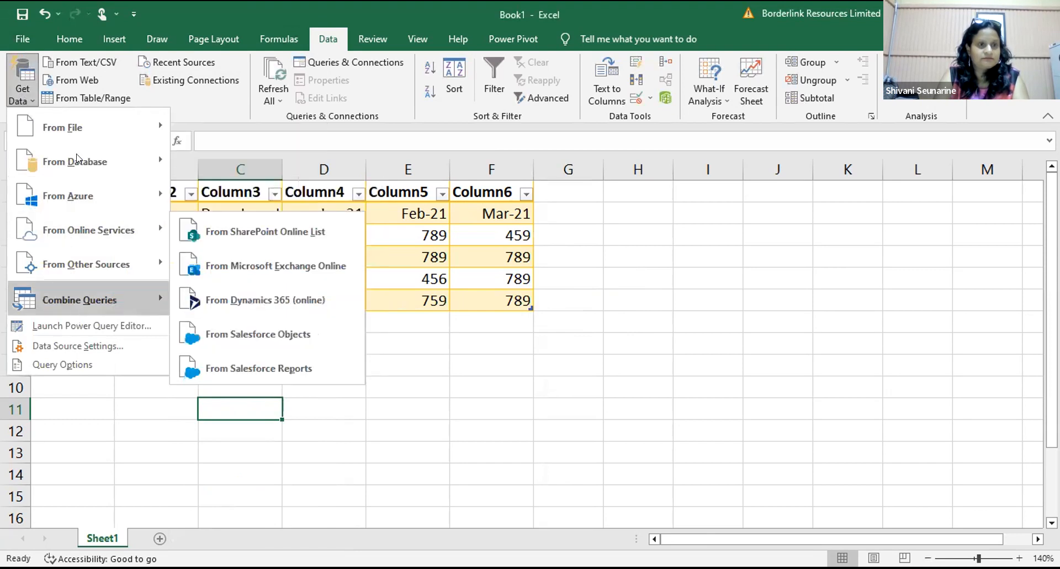
{"action": "mouse_move", "coordinate": [79, 137]}
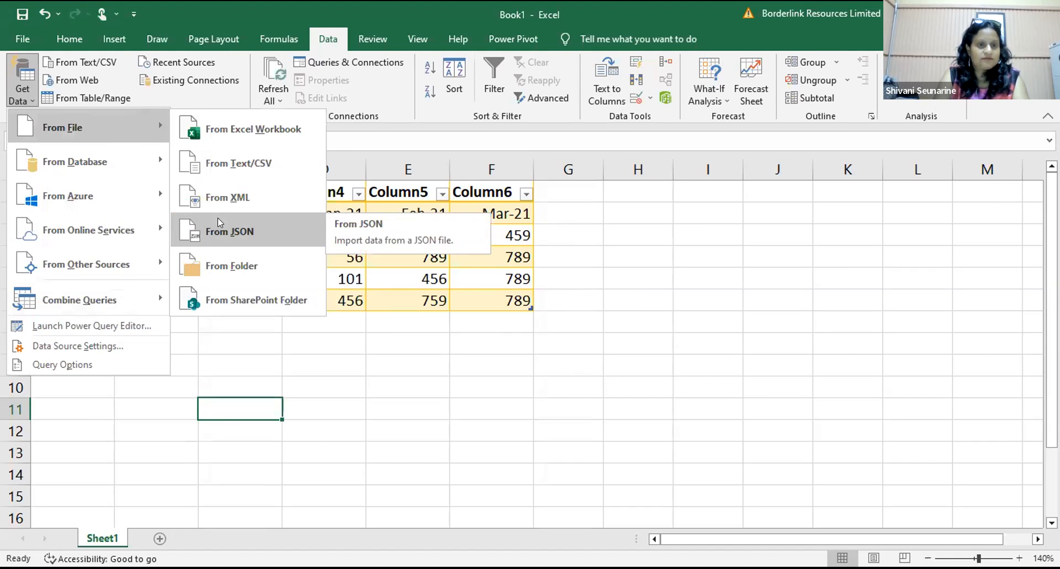
{"action": "mouse_move", "coordinate": [88, 258]}
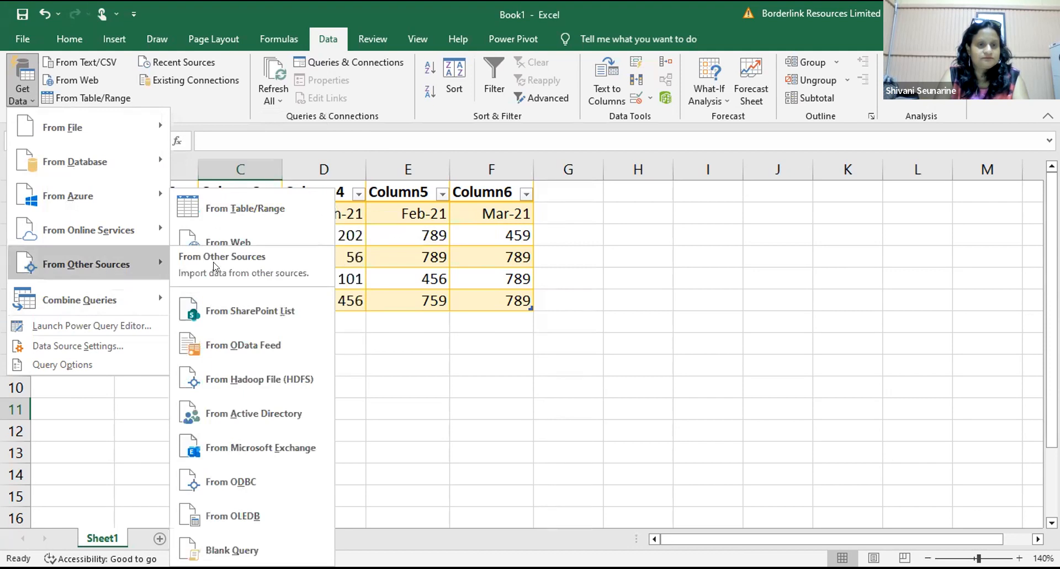
{"action": "left_click", "coordinate": [253, 198]}
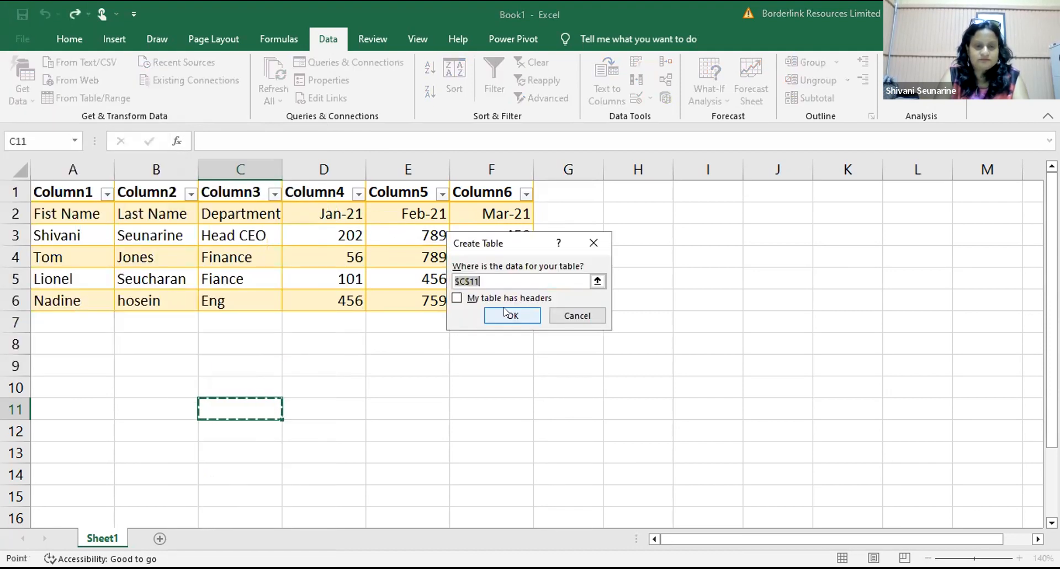
{"action": "left_click", "coordinate": [505, 313]}
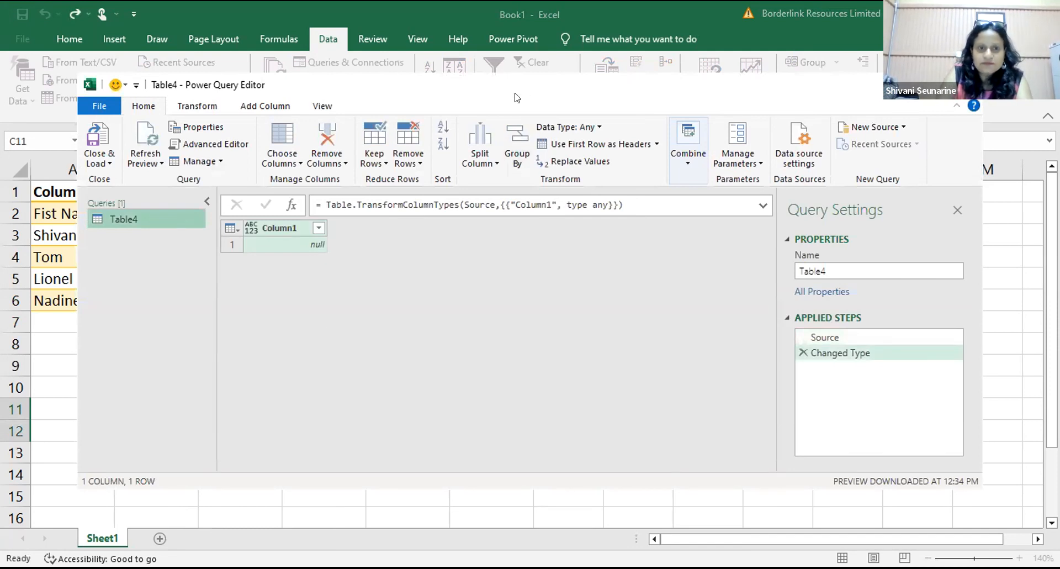
Step: Close the Power Query Editor discarding changes, then select cell D9
{"action": "left_click_drag", "start_coordinate": [515, 93], "coordinate": [249, 113]}
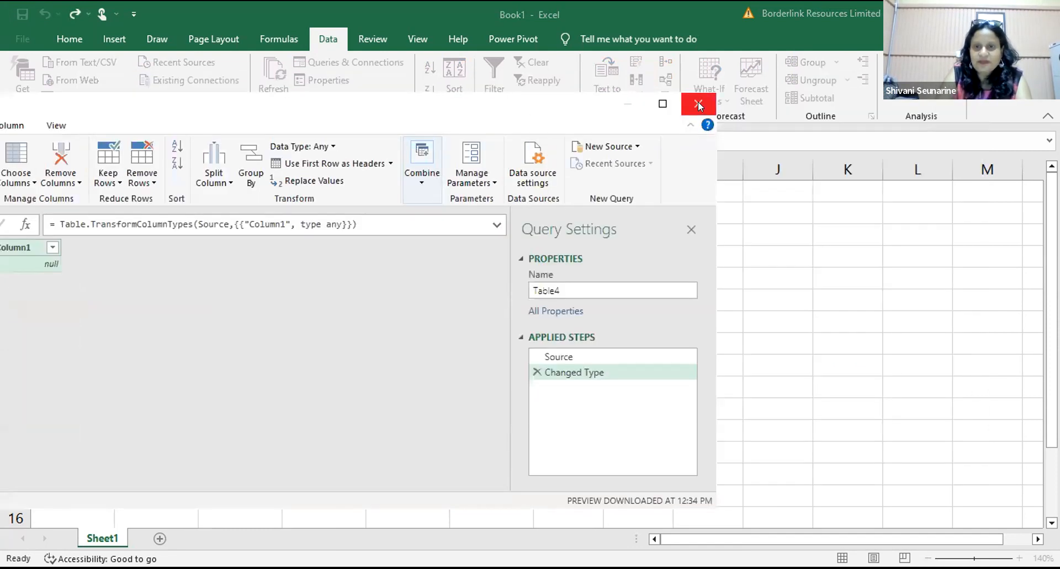
{"action": "left_click", "coordinate": [698, 105]}
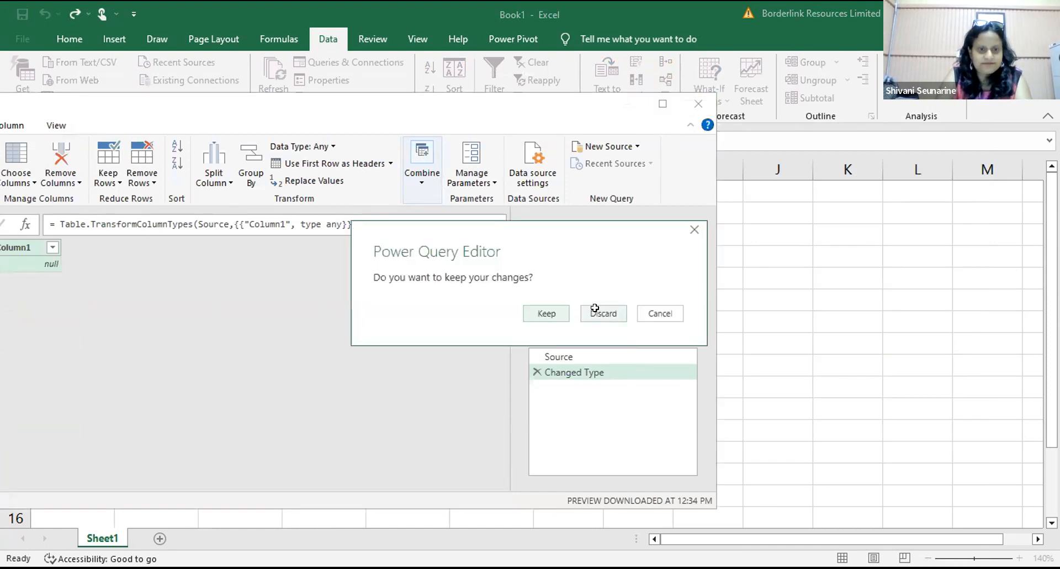
{"action": "left_click", "coordinate": [595, 308]}
{"action": "left_click", "coordinate": [283, 360]}
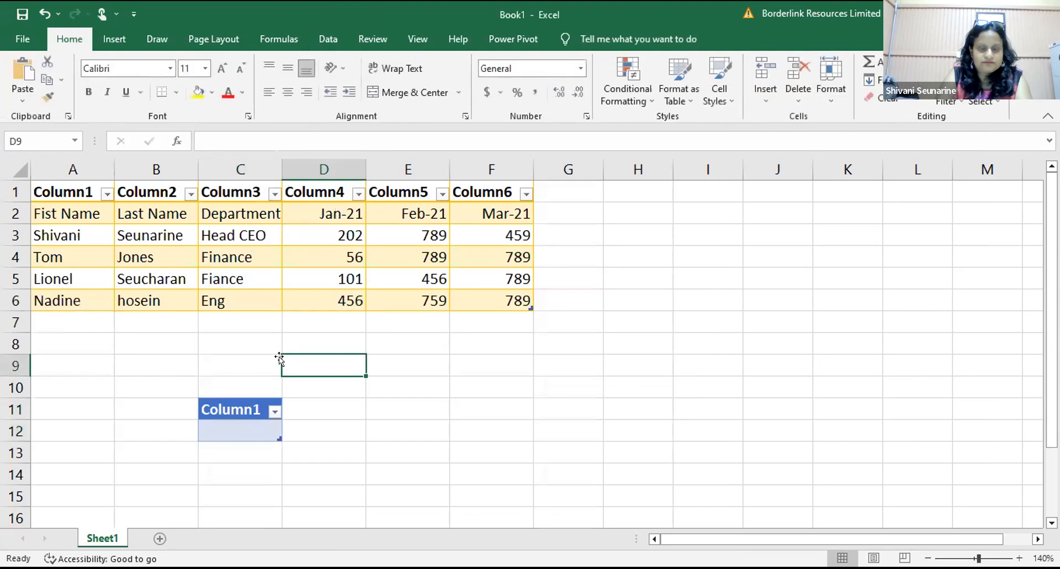
Step: Start another From Table/Range import with the Create Table range set to A2:F6
{"action": "left_click", "coordinate": [318, 40]}
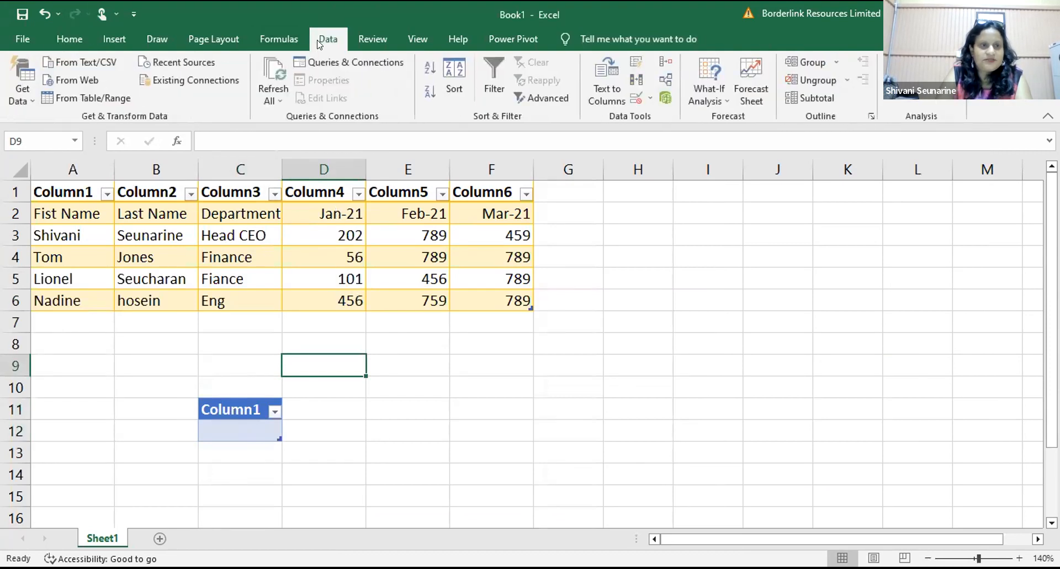
{"action": "left_click", "coordinate": [27, 101]}
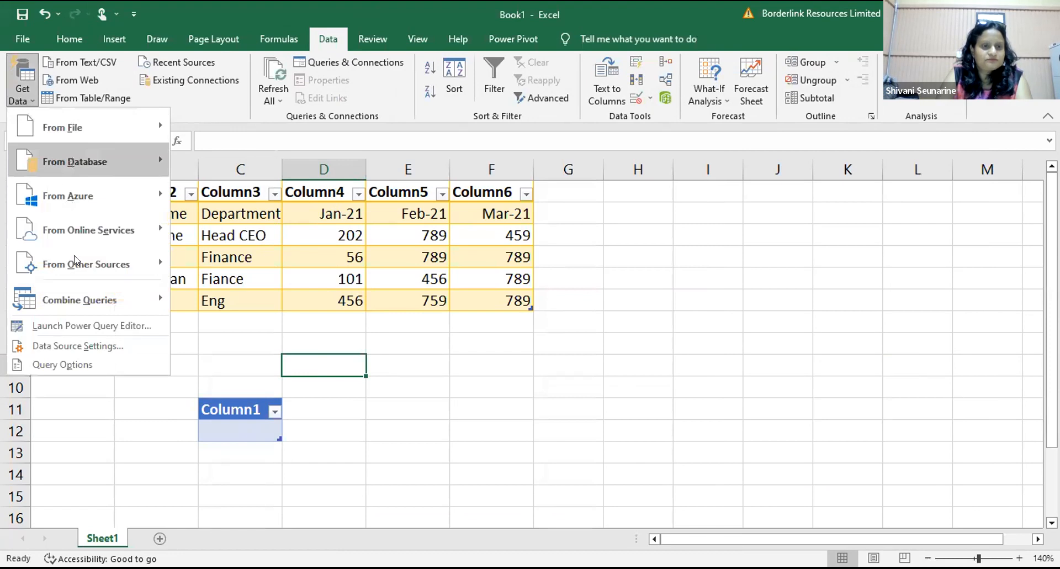
{"action": "mouse_move", "coordinate": [75, 260]}
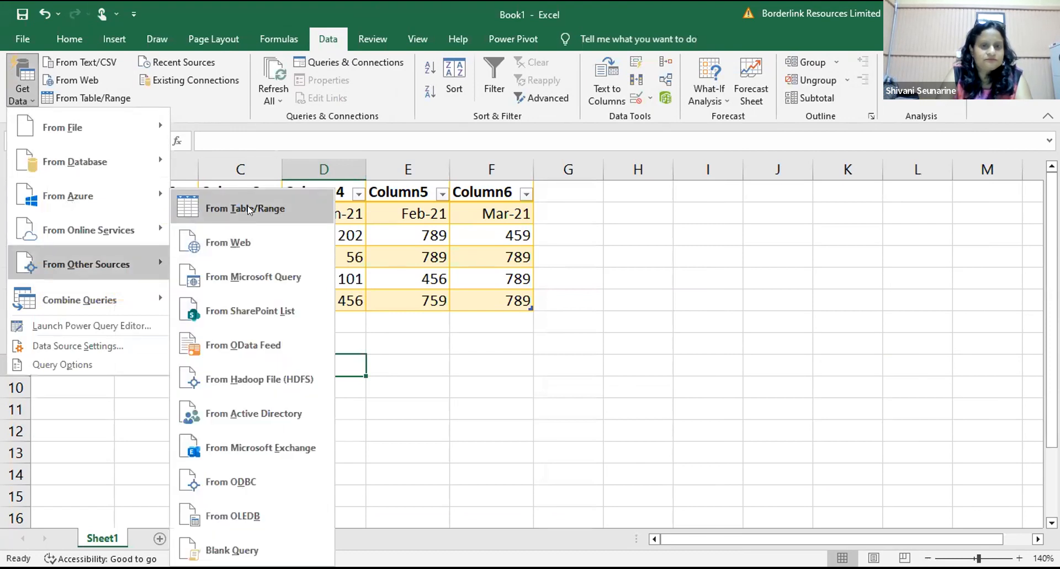
{"action": "left_click", "coordinate": [243, 206]}
{"action": "left_click", "coordinate": [68, 216]}
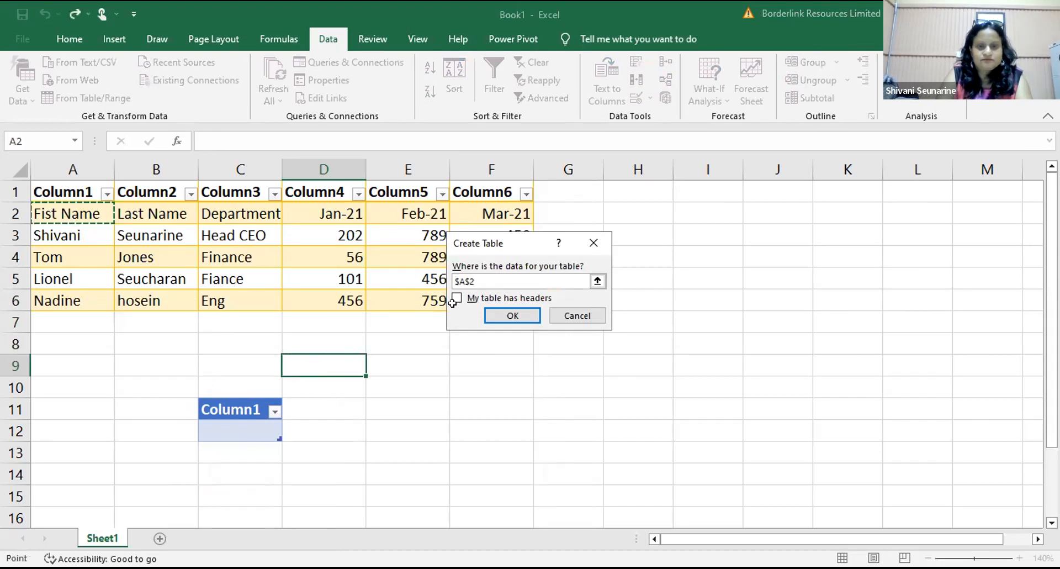
{"action": "key", "text": "ctrl+shift+Right"}
{"action": "key", "text": "ctrl+shift+Down"}
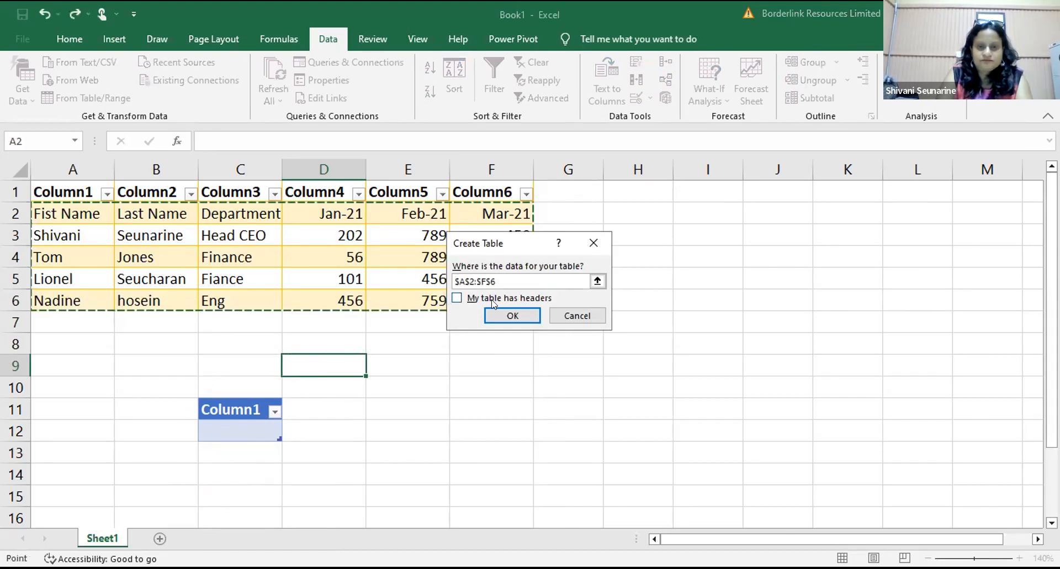
Step: Try confirming the range, dismiss the overlap and formula errors, then cancel Create Table
{"action": "left_click", "coordinate": [499, 313]}
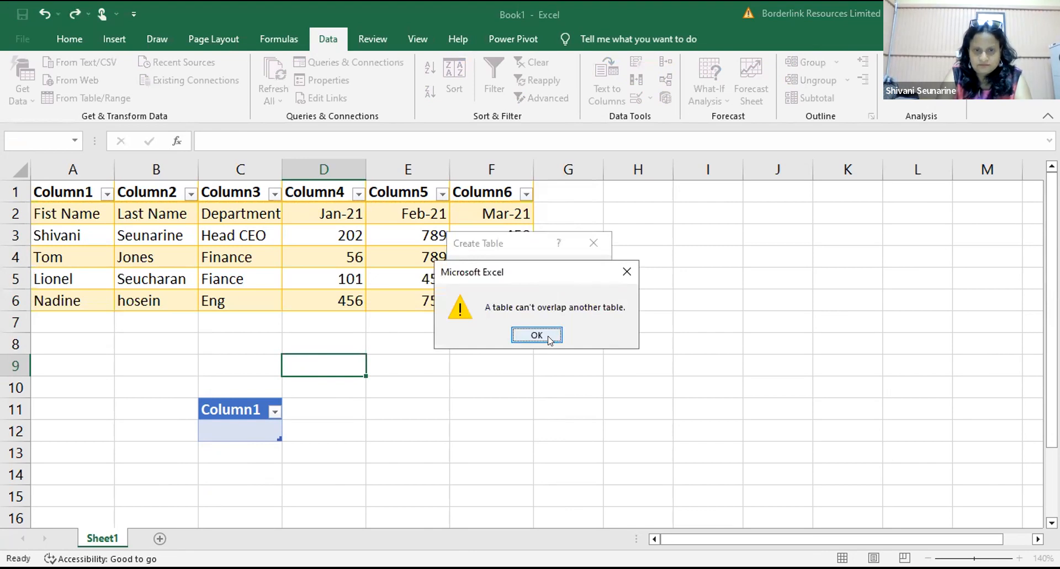
{"action": "left_click", "coordinate": [550, 338]}
{"action": "left_click", "coordinate": [231, 403]}
{"action": "key", "text": "BackSpace"}
{"action": "key", "text": "BackSpace"}
{"action": "left_click", "coordinate": [517, 316]}
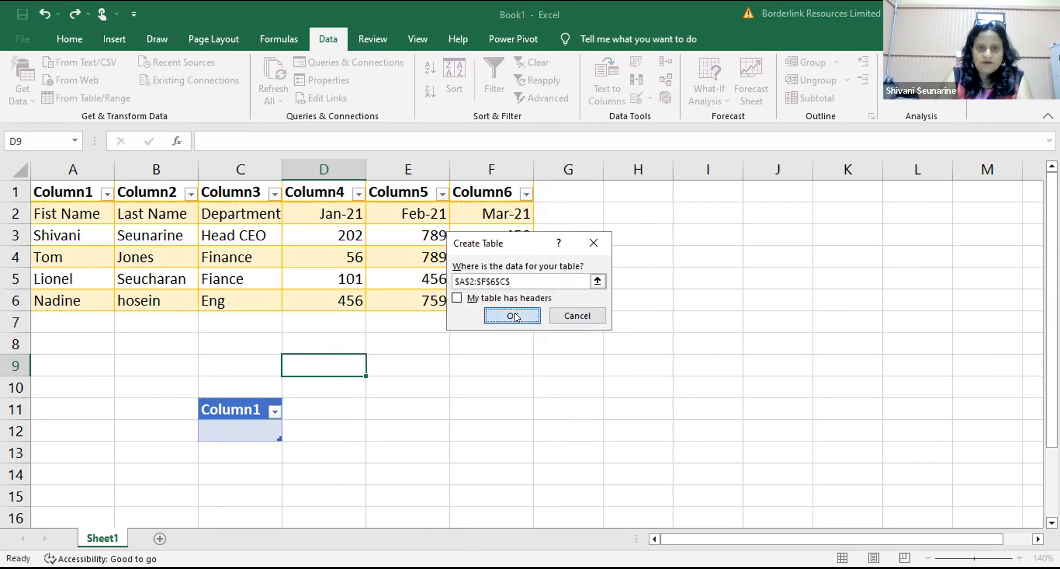
{"action": "left_click", "coordinate": [509, 372]}
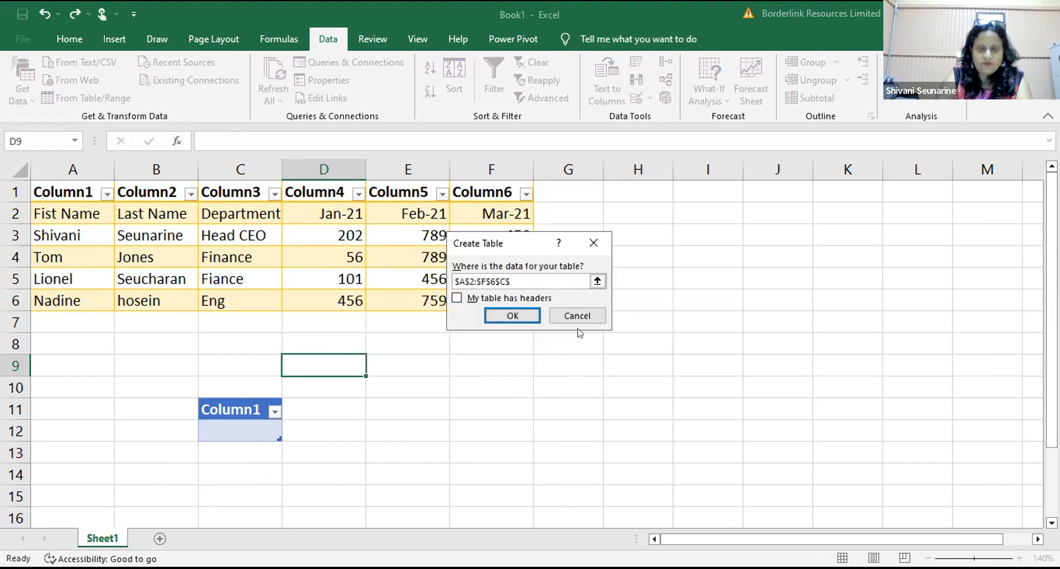
{"action": "left_click", "coordinate": [577, 316]}
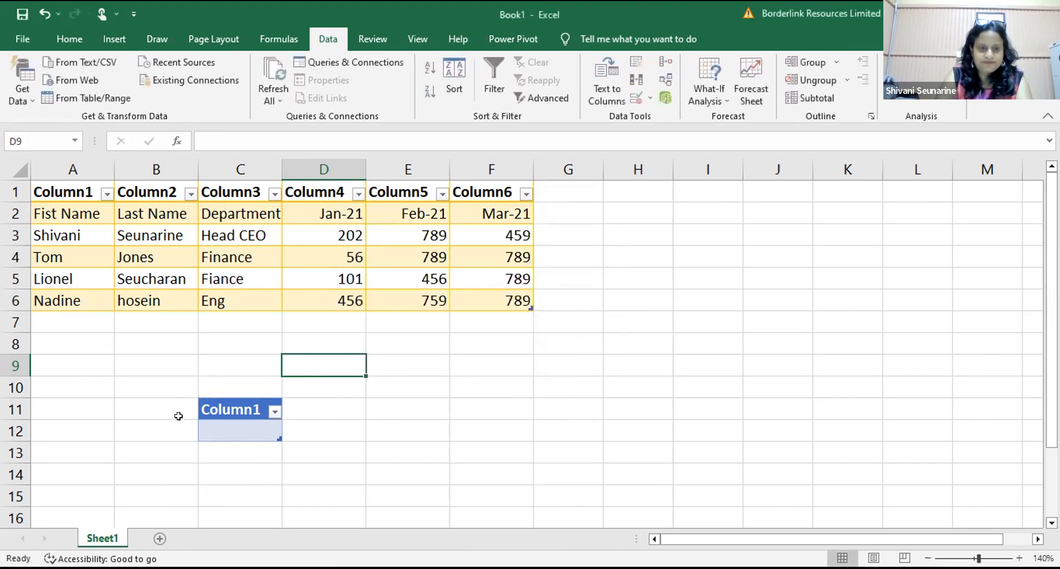
{"action": "left_click", "coordinate": [222, 409]}
Step: Try clearing the Column1 header at C11, which reverts to Column1
{"action": "left_click_drag", "start_coordinate": [221, 409], "coordinate": [221, 473]}
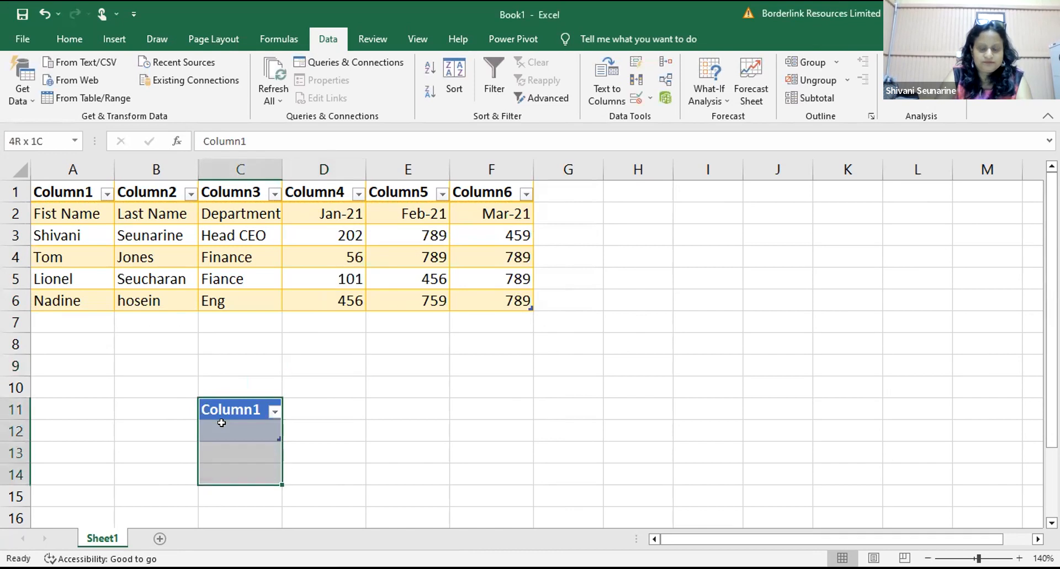
{"action": "key", "text": "BackSpace"}
{"action": "left_click", "coordinate": [291, 405]}
{"action": "left_click", "coordinate": [253, 409]}
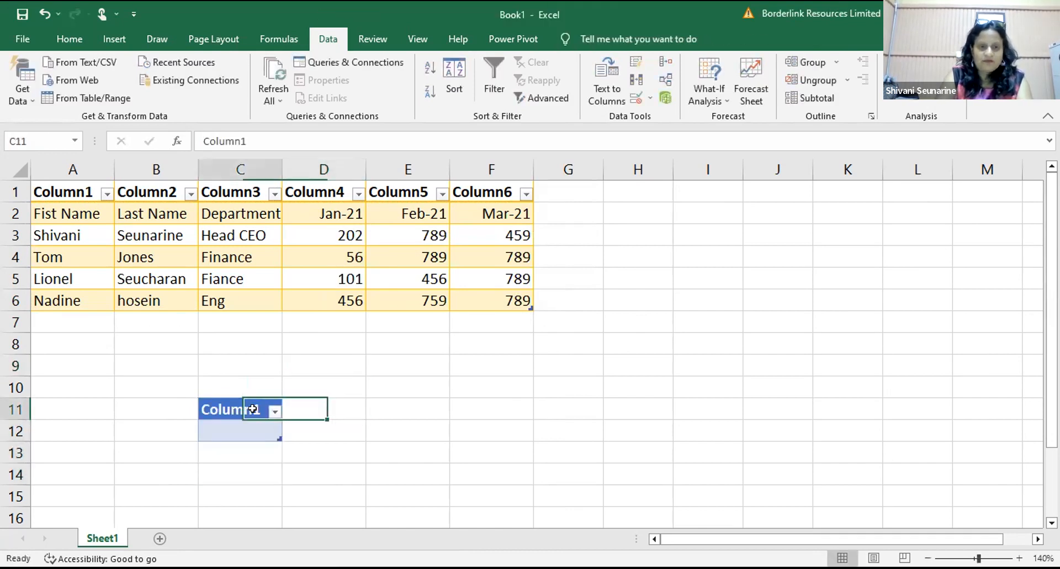
{"action": "left_click", "coordinate": [374, 365]}
{"action": "left_click_drag", "start_coordinate": [220, 407], "coordinate": [219, 428]}
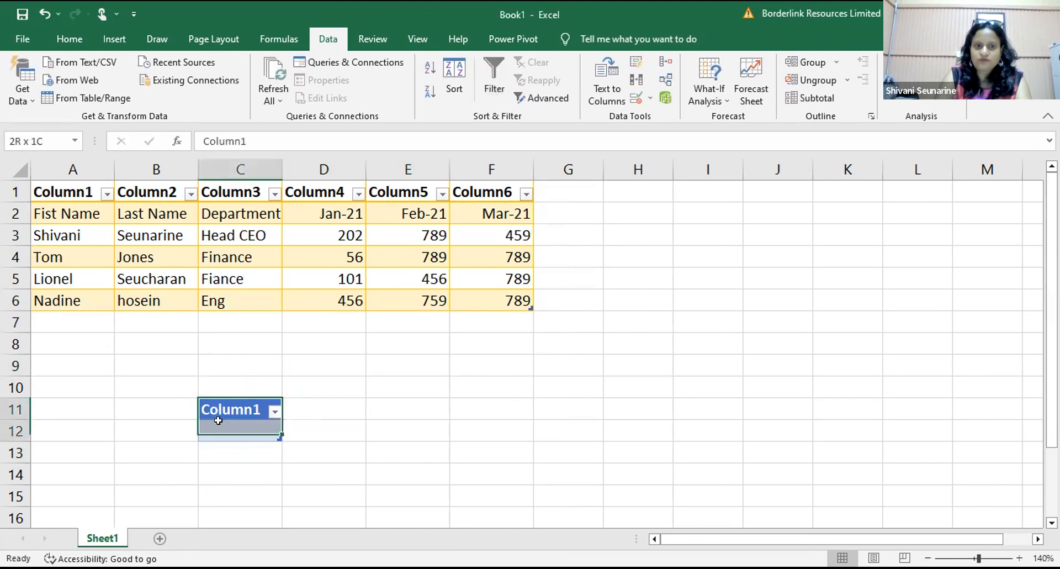
{"action": "key", "text": "BackSpace"}
{"action": "left_click", "coordinate": [388, 382]}
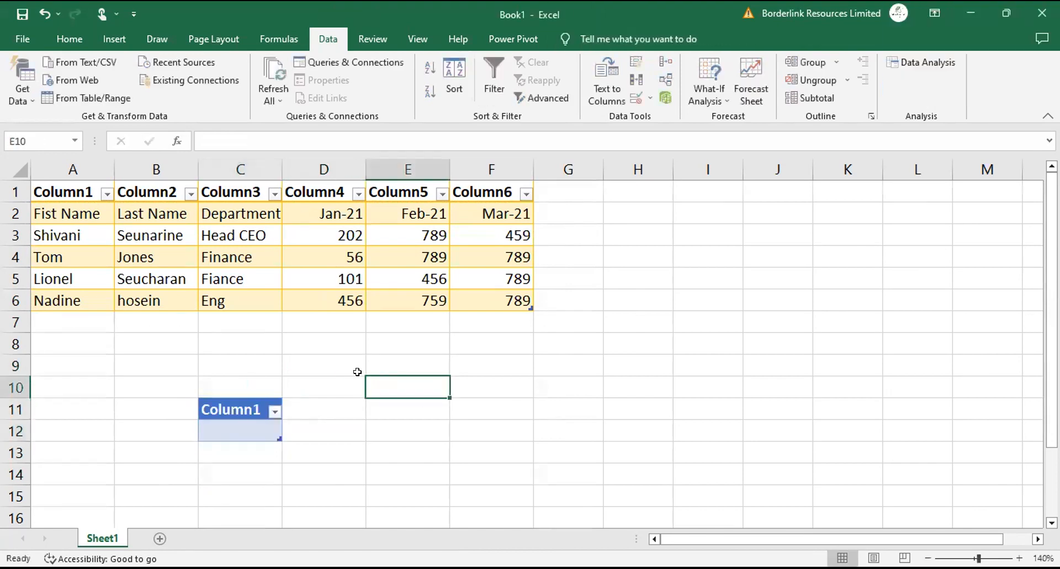
Step: Select the employee data range A2:F6
{"action": "left_click", "coordinate": [224, 395]}
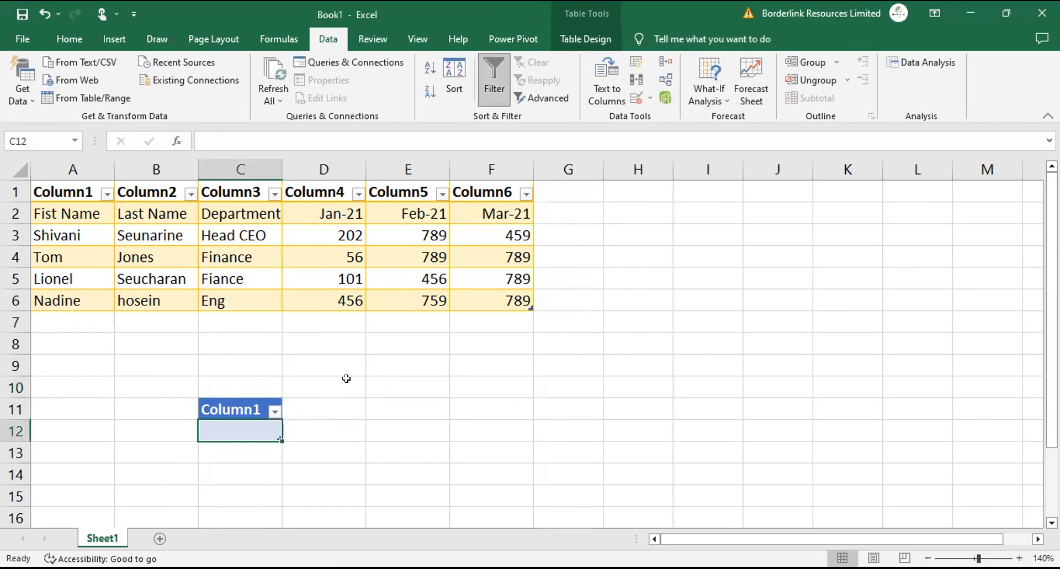
{"action": "left_click", "coordinate": [348, 379]}
{"action": "left_click", "coordinate": [235, 409]}
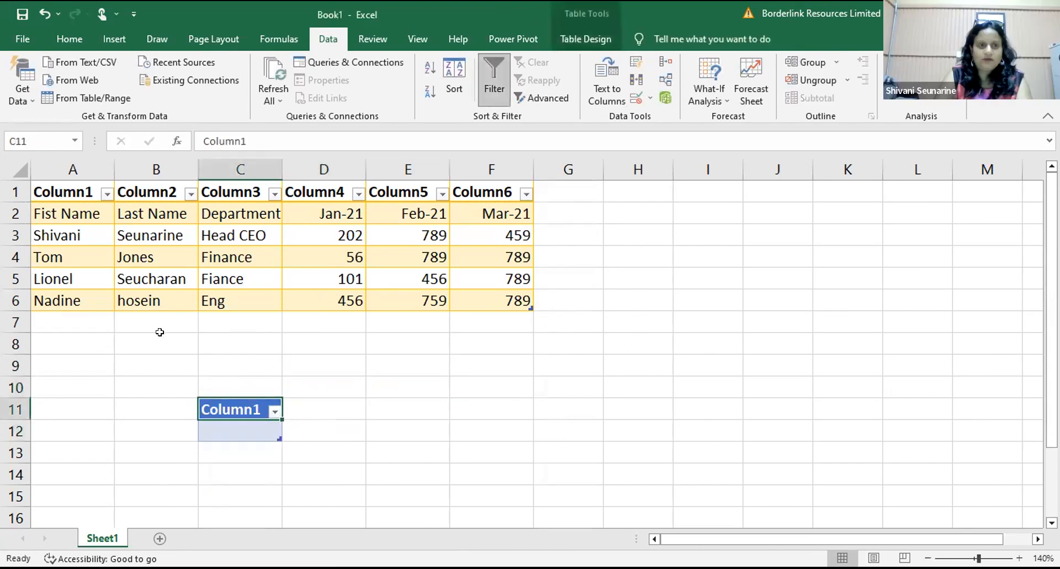
{"action": "left_click", "coordinate": [156, 343]}
{"action": "left_click", "coordinate": [54, 210]}
{"action": "left_click_drag", "start_coordinate": [203, 193], "coordinate": [513, 295]}
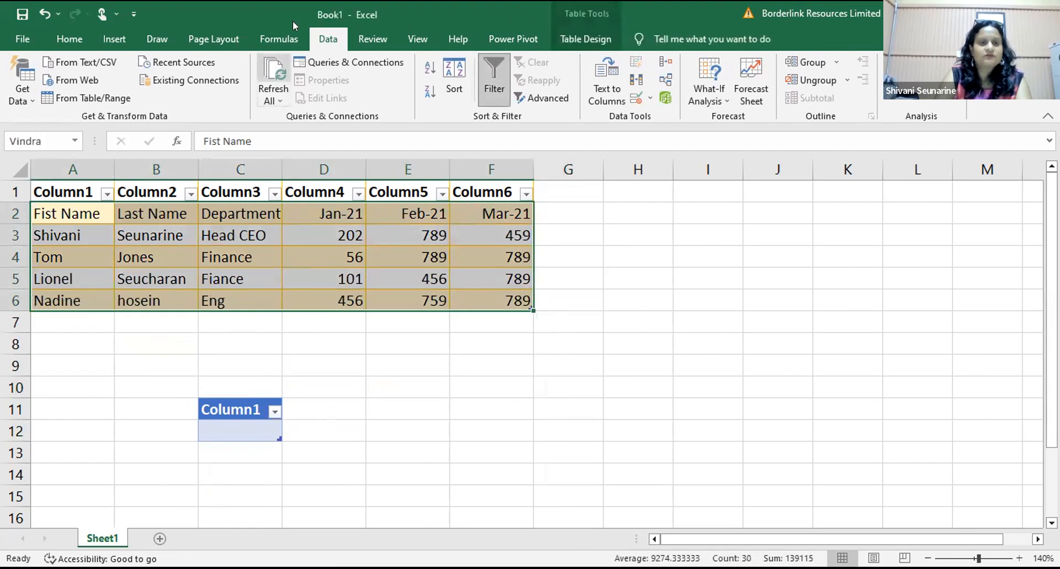
Step: Reopen Get Data's From Other Sources list after briefly checking the Column1 filter menu
{"action": "left_click", "coordinate": [28, 91]}
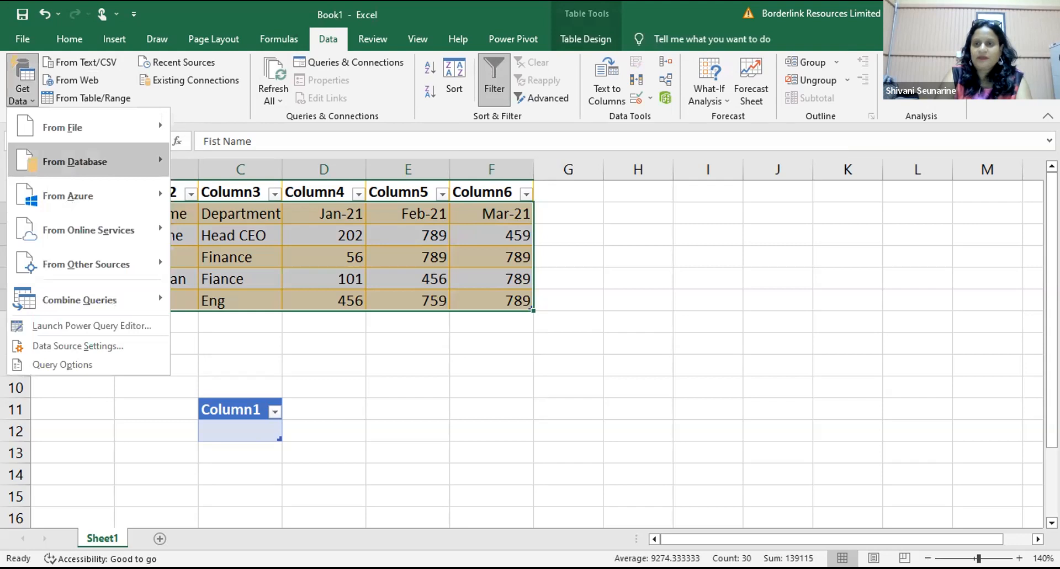
{"action": "mouse_move", "coordinate": [87, 264]}
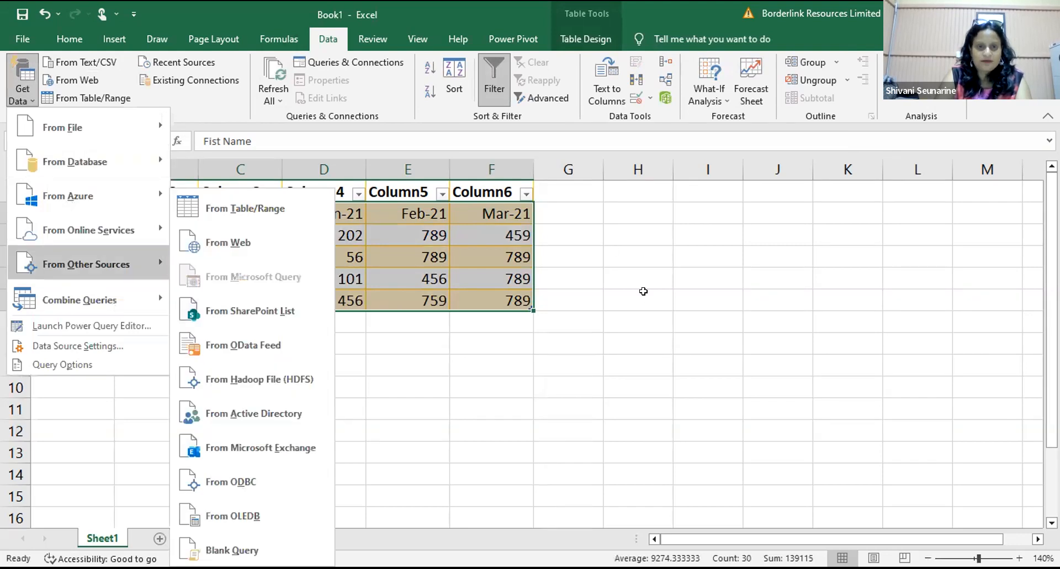
{"action": "left_click", "coordinate": [643, 291]}
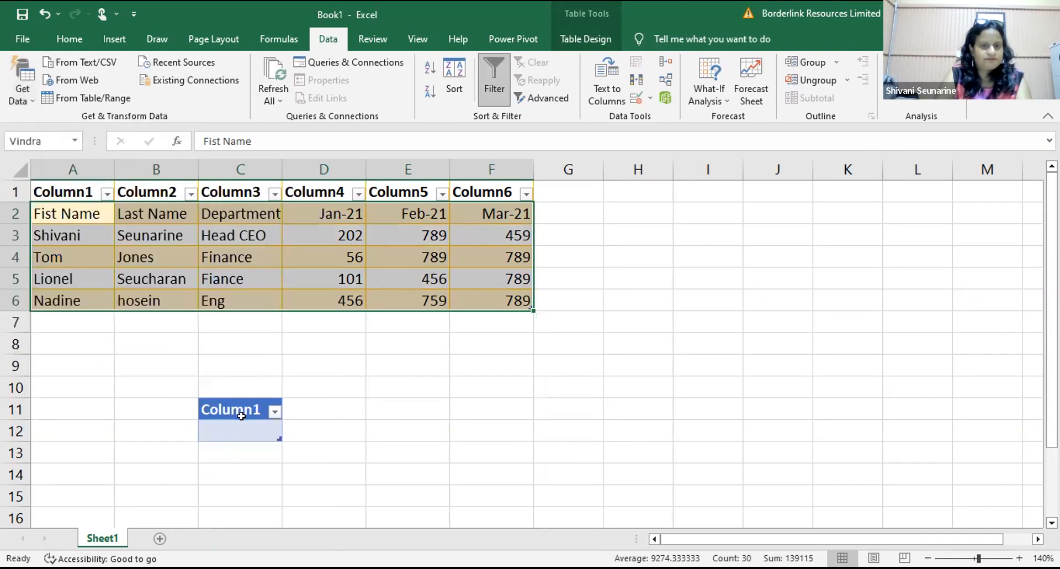
{"action": "left_click", "coordinate": [274, 411]}
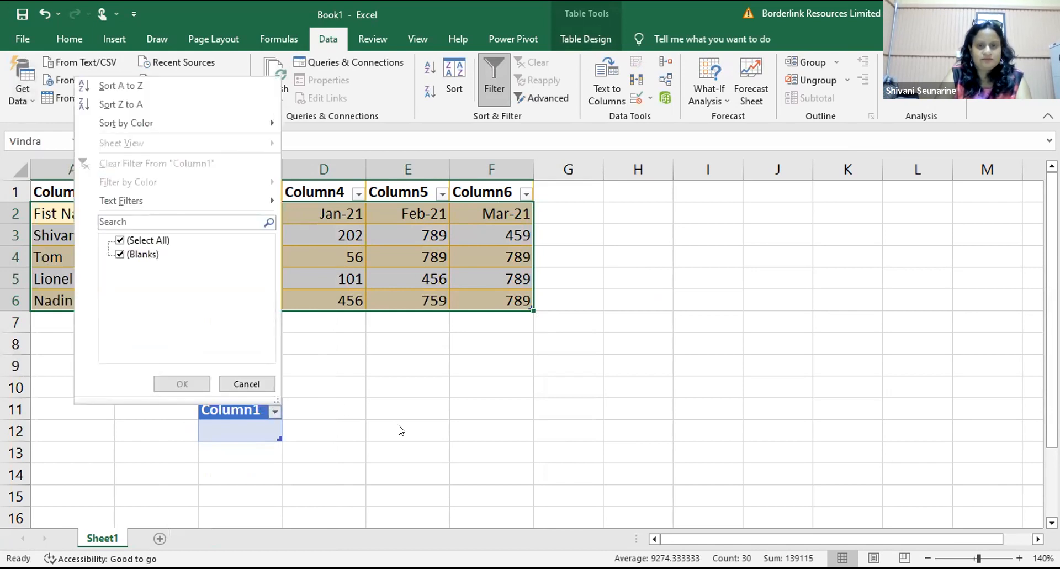
{"action": "left_click", "coordinate": [479, 309]}
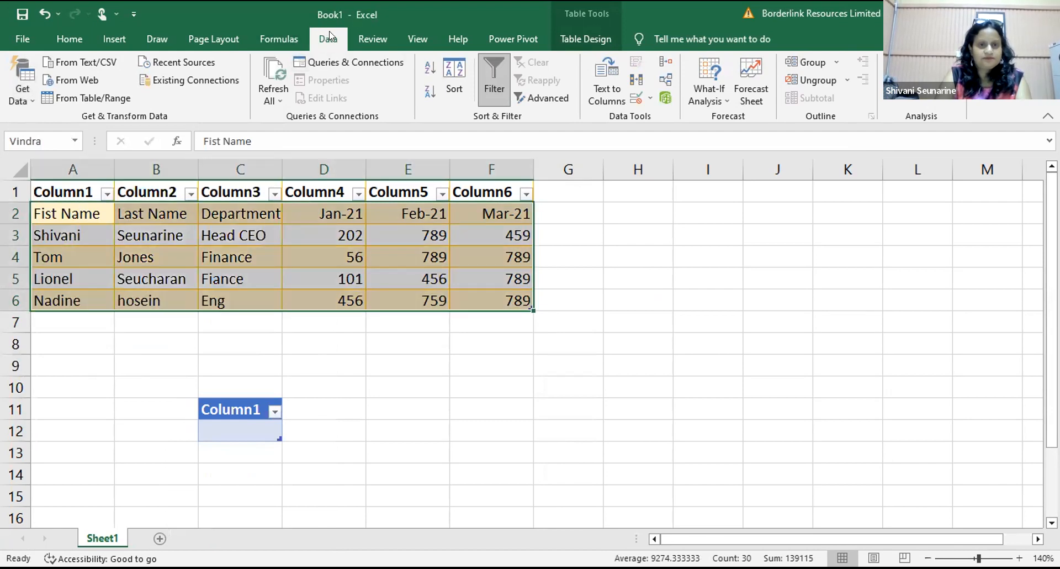
{"action": "left_click", "coordinate": [27, 92]}
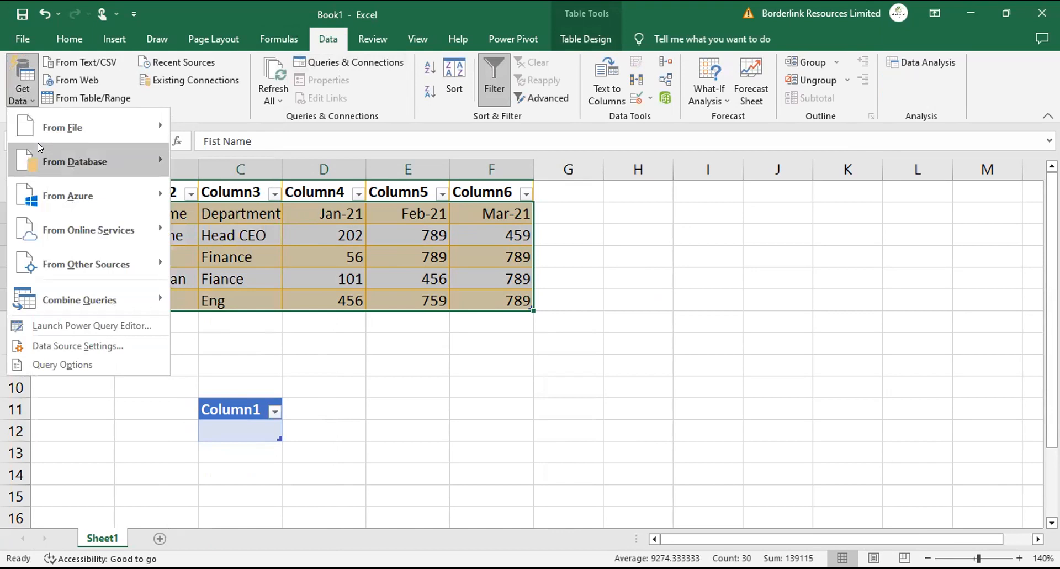
{"action": "mouse_move", "coordinate": [65, 255]}
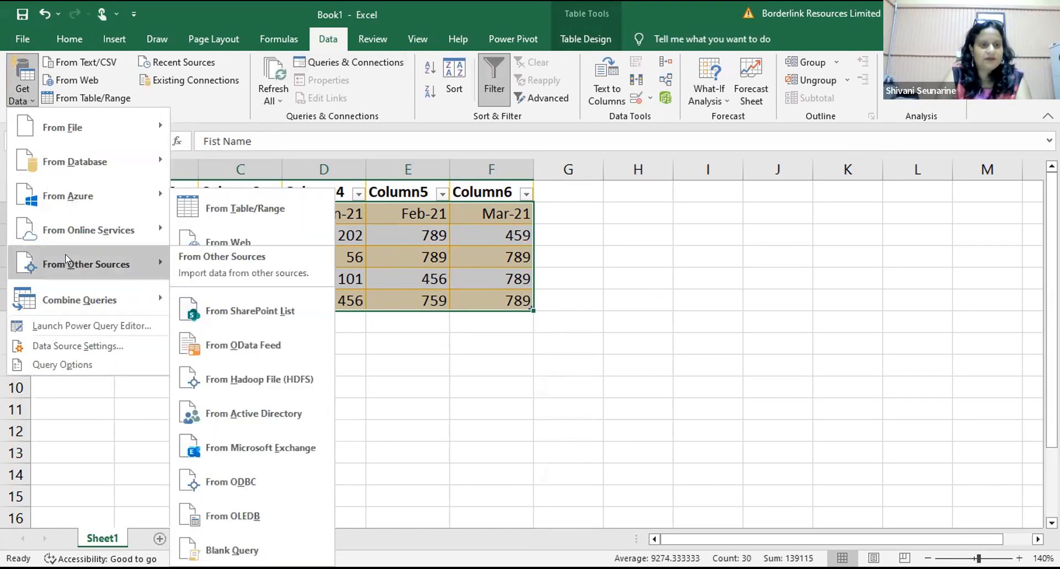
Step: Load the selected A2:F6 employee range into a new query via From Table/Range
{"action": "left_click", "coordinate": [235, 208]}
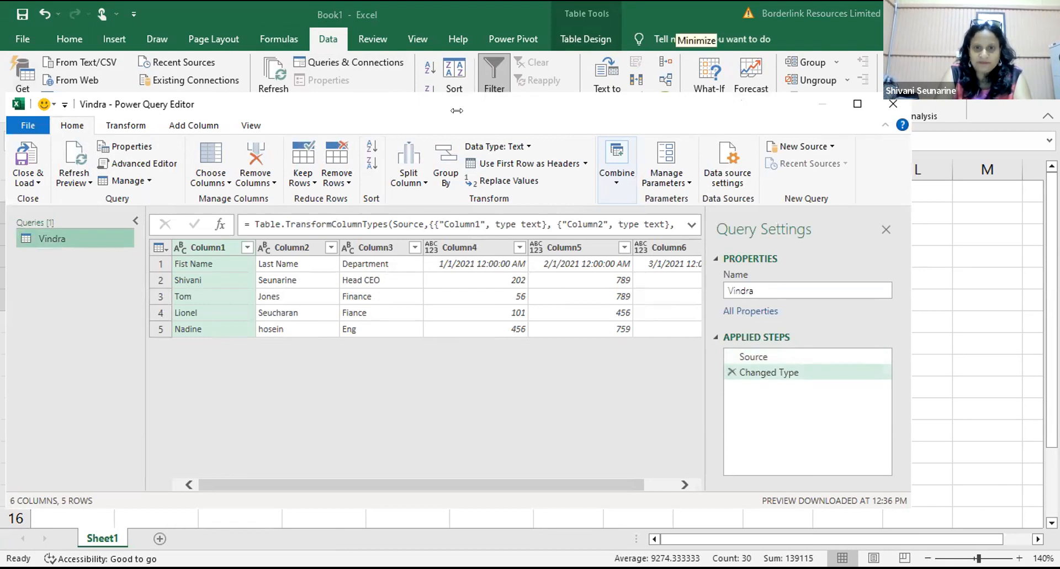
{"action": "left_click", "coordinate": [593, 358]}
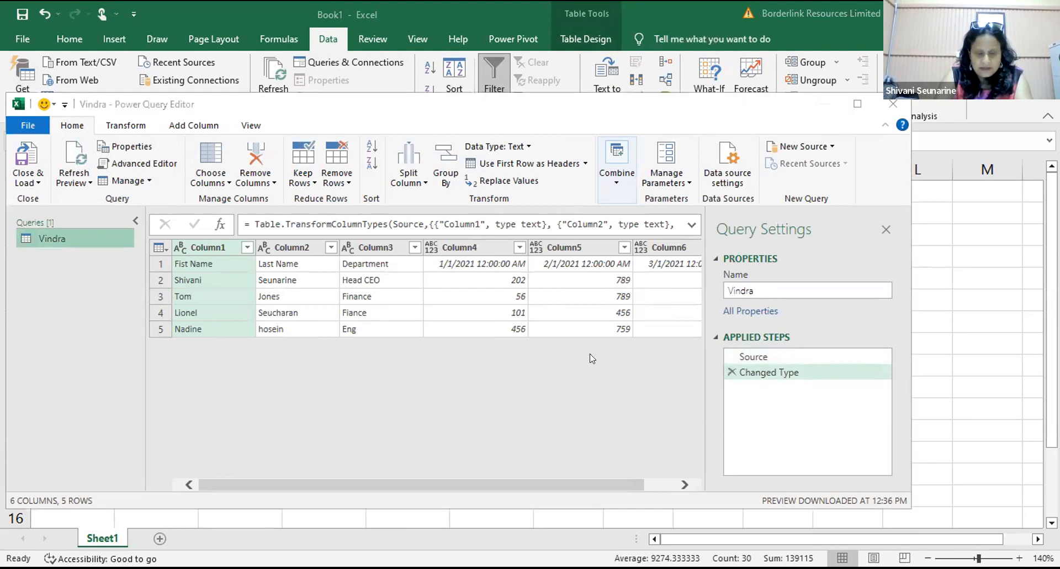
{"action": "left_click", "coordinate": [504, 368]}
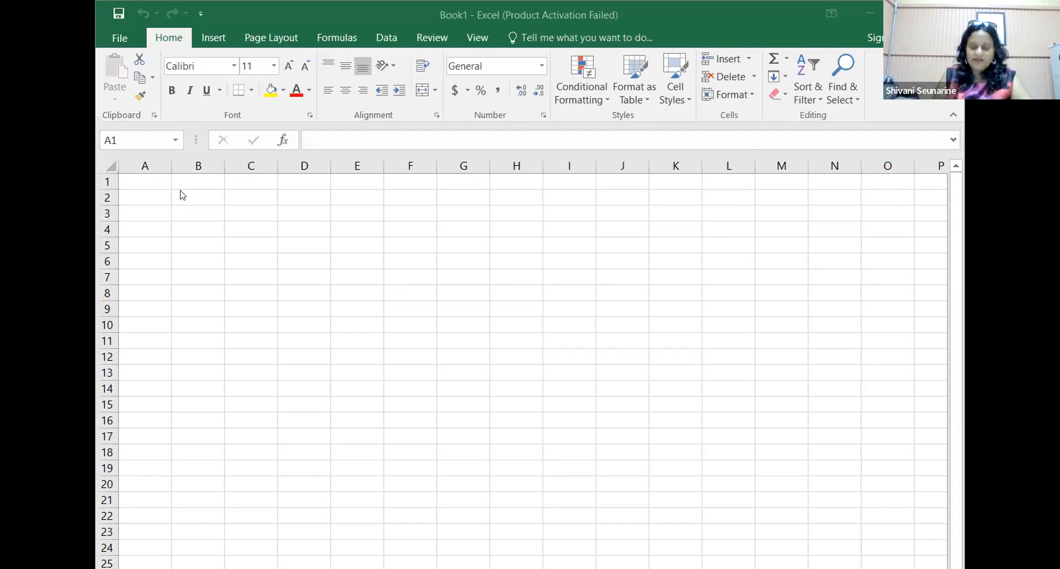
Step: Enter the headers First Name, Last Name and Department in A1:C1
{"action": "left_click", "coordinate": [156, 180]}
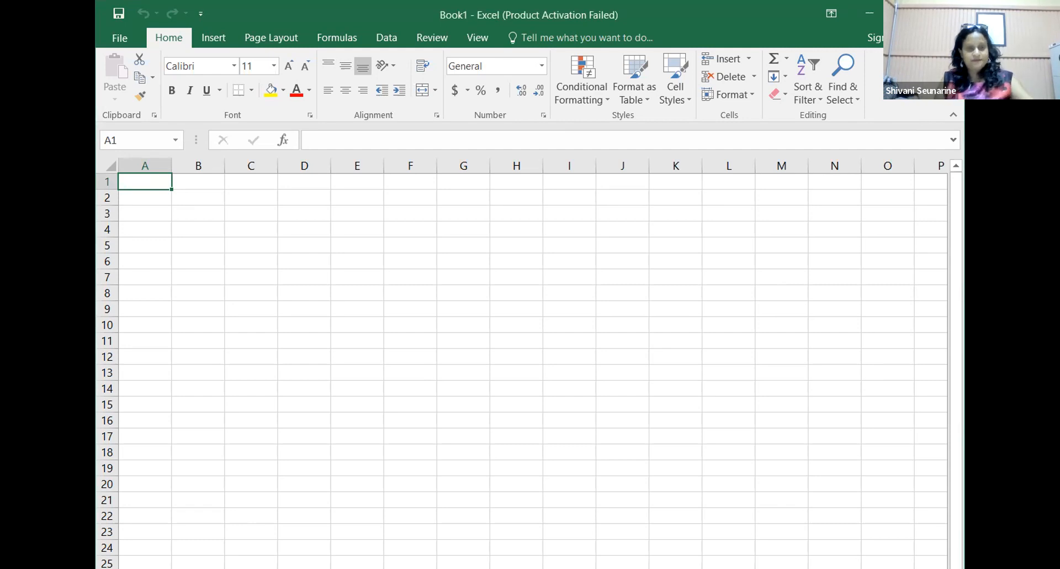
{"action": "type", "text": "Shiva"}
{"action": "key", "text": "BackSpace"}
{"action": "key", "text": "BackSpace"}
{"action": "key", "text": "BackSpace"}
{"action": "key", "text": "BackSpace"}
{"action": "key", "text": "BackSpace"}
{"action": "type", "text": "First Nam"}
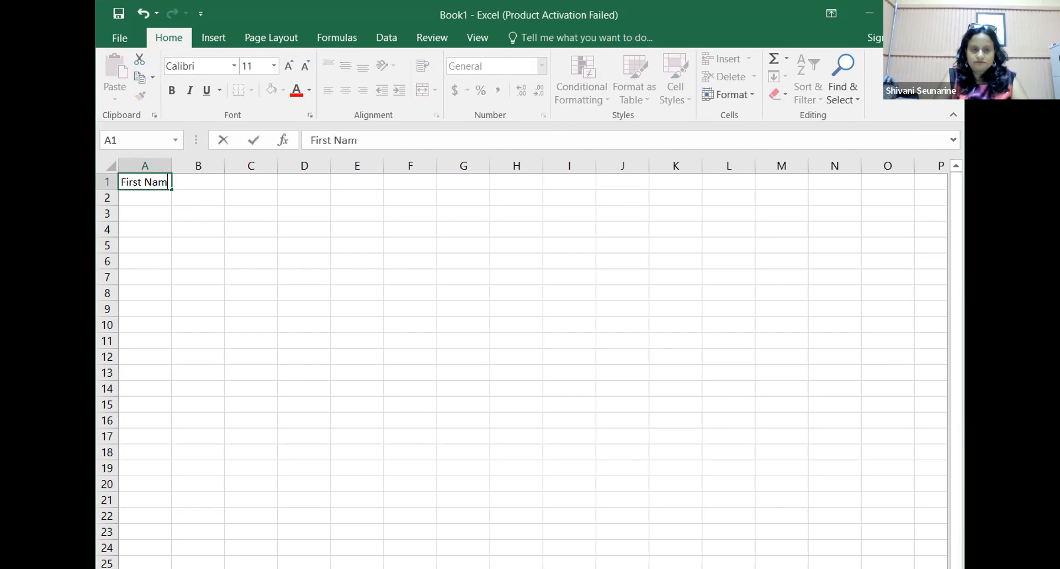
{"action": "type", "text": "e"}
{"action": "key", "text": "Tab"}
{"action": "type", "text": "Last Name"}
{"action": "key", "text": "Tab"}
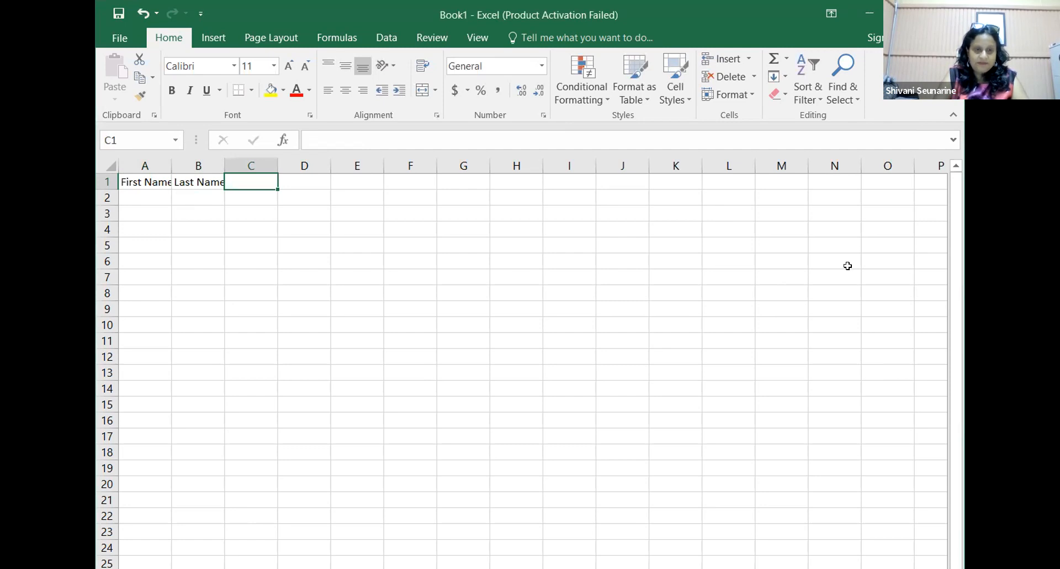
{"action": "type", "text": "Department"}
{"action": "key", "text": "Tab"}
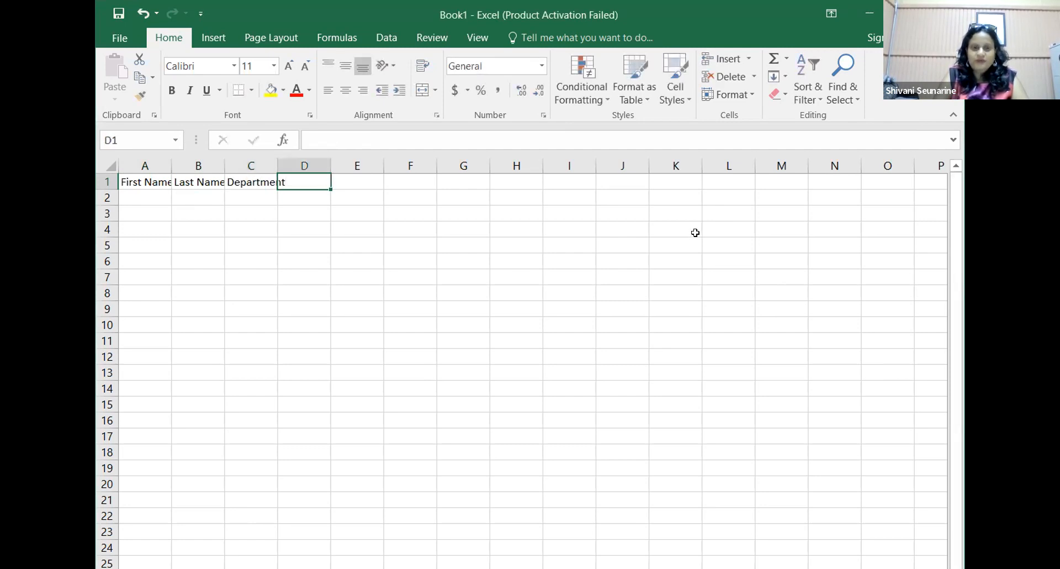
Step: Add month headers March 2021, June 2021 and July 2021 in D1:F1, shown as Mar-21, Jun-21, Jul-21
{"action": "type", "text": "Marc"}
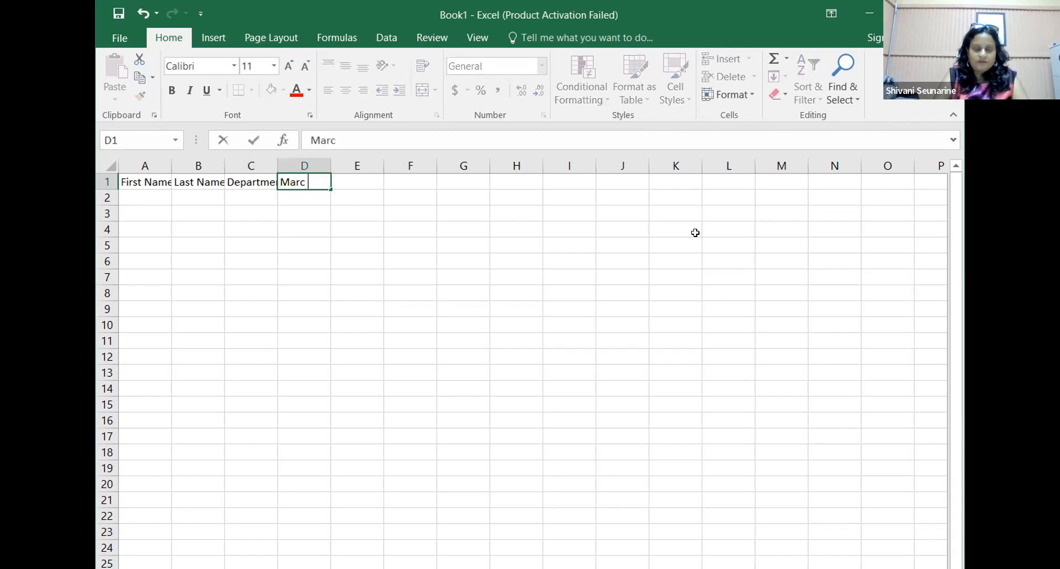
{"action": "type", "text": "h 2021"}
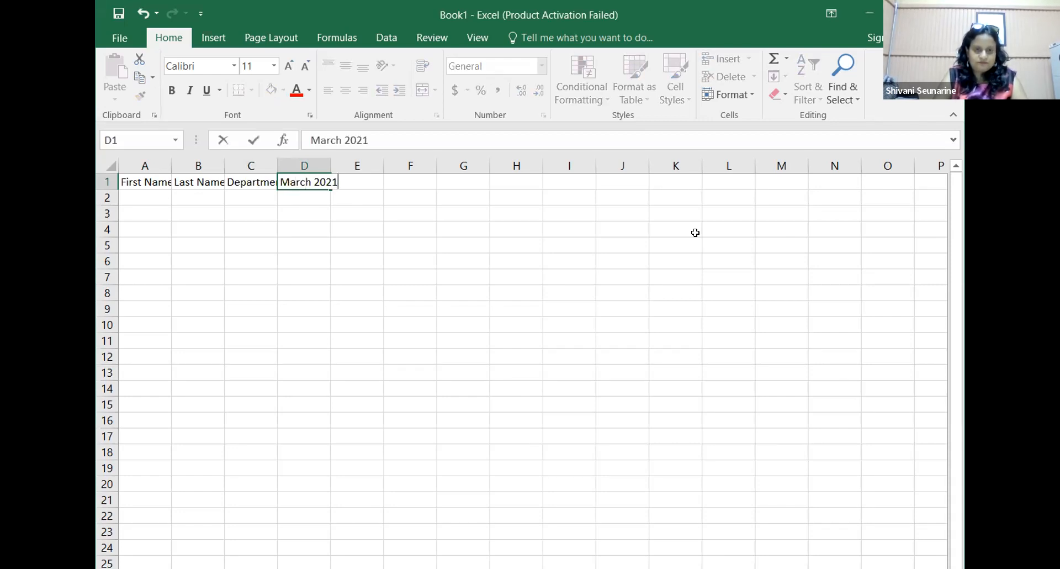
{"action": "key", "text": "Tab"}
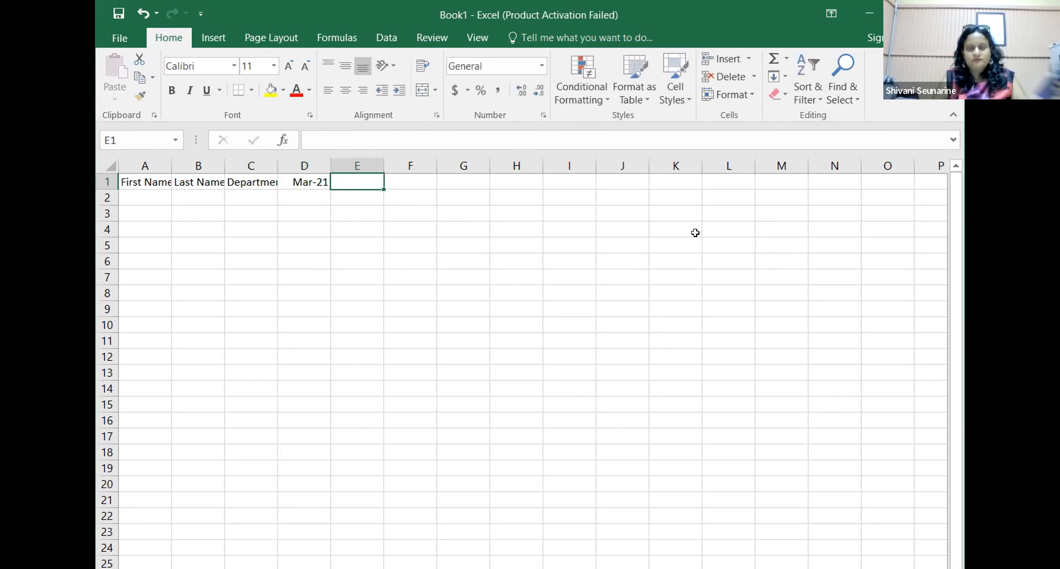
{"action": "type", "text": "Juen"}
{"action": "key", "text": "BackSpace"}
{"action": "key", "text": "BackSpace"}
{"action": "key", "text": "BackSpace"}
{"action": "type", "text": "ne 202"}
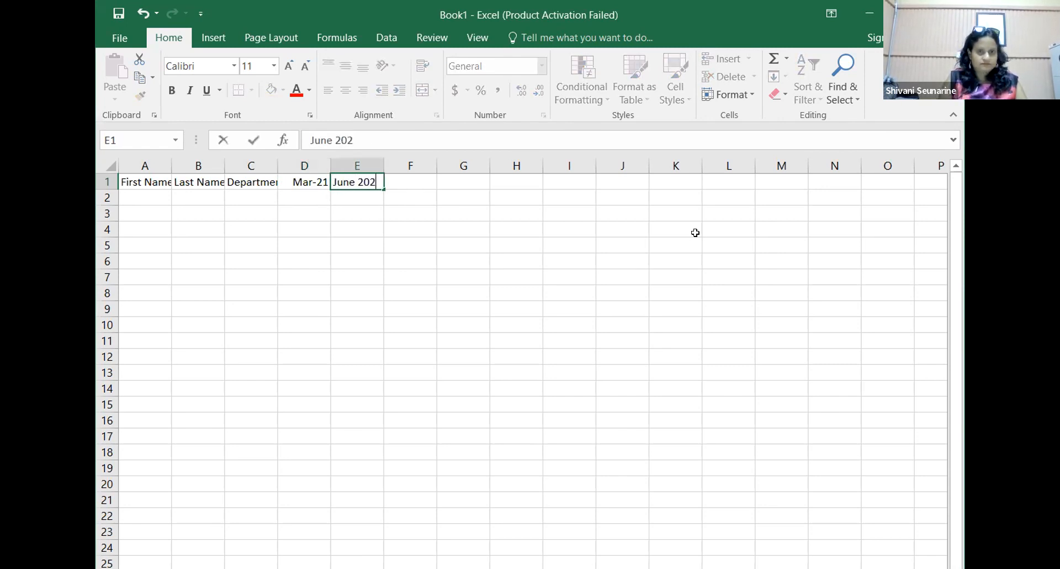
{"action": "type", "text": "1"}
{"action": "key", "text": "Tab"}
{"action": "type", "text": "July 2021"}
{"action": "key", "text": "Tab"}
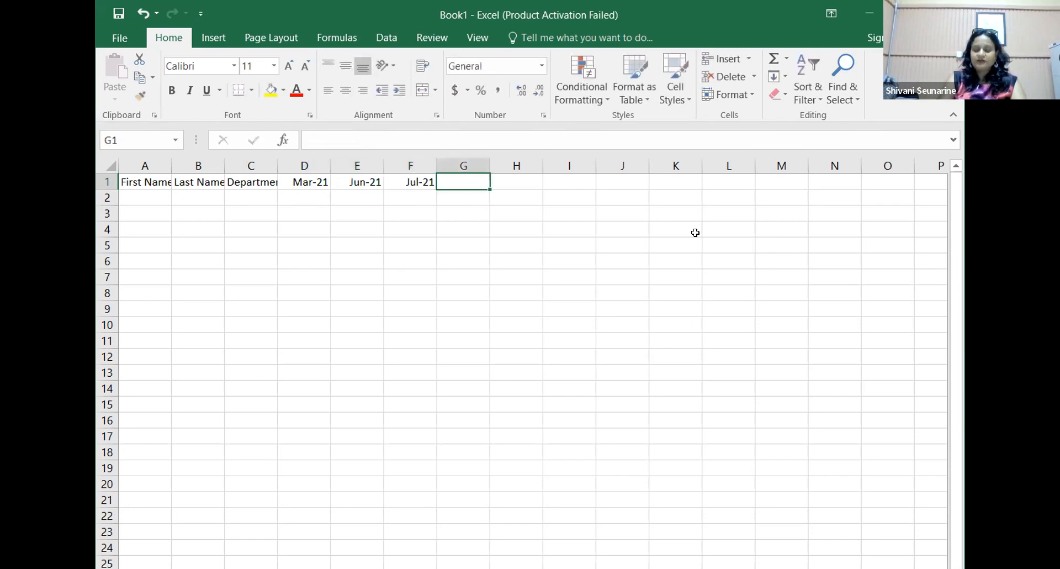
Step: Autofit columns A:C and enter the first employee's first and last name in row 2
{"action": "left_click_drag", "start_coordinate": [157, 166], "coordinate": [249, 166]}
{"action": "double_click", "coordinate": [223, 167]}
{"action": "left_click", "coordinate": [147, 197]}
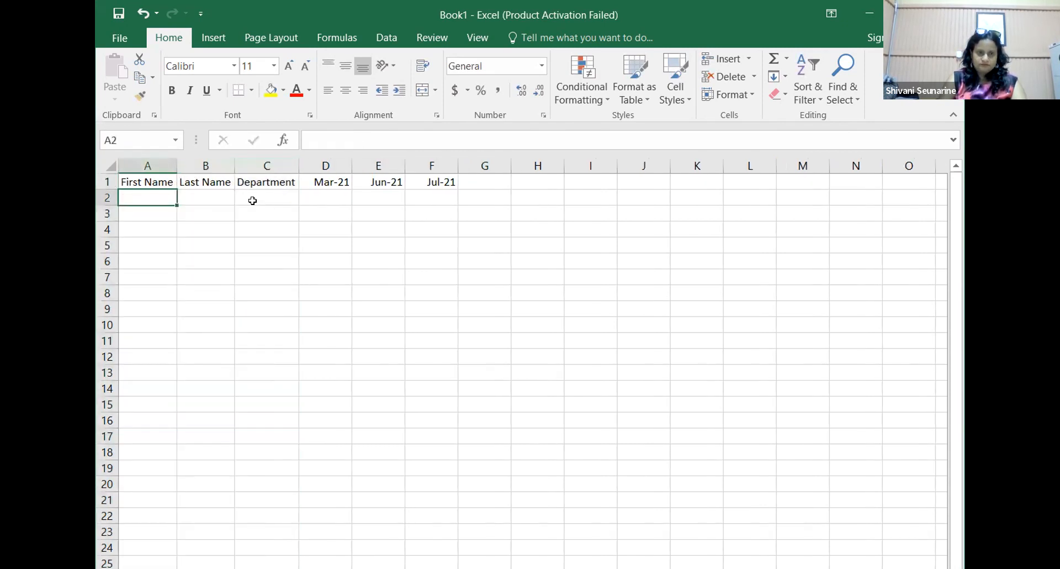
{"action": "key", "text": "Tab"}
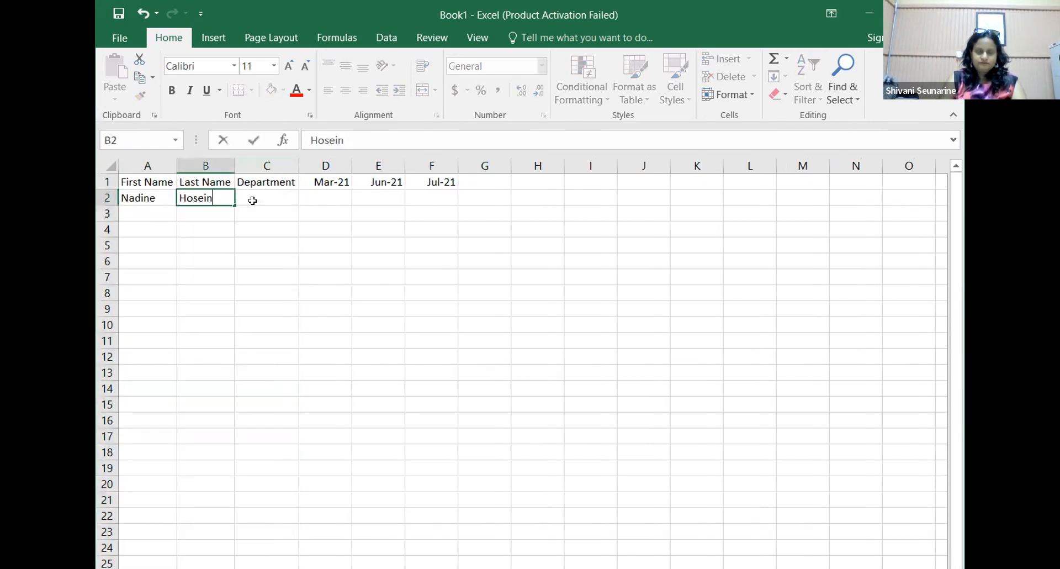
{"action": "key", "text": "Tab"}
{"action": "key", "text": "Tab"}
{"action": "key", "text": "Tab"}
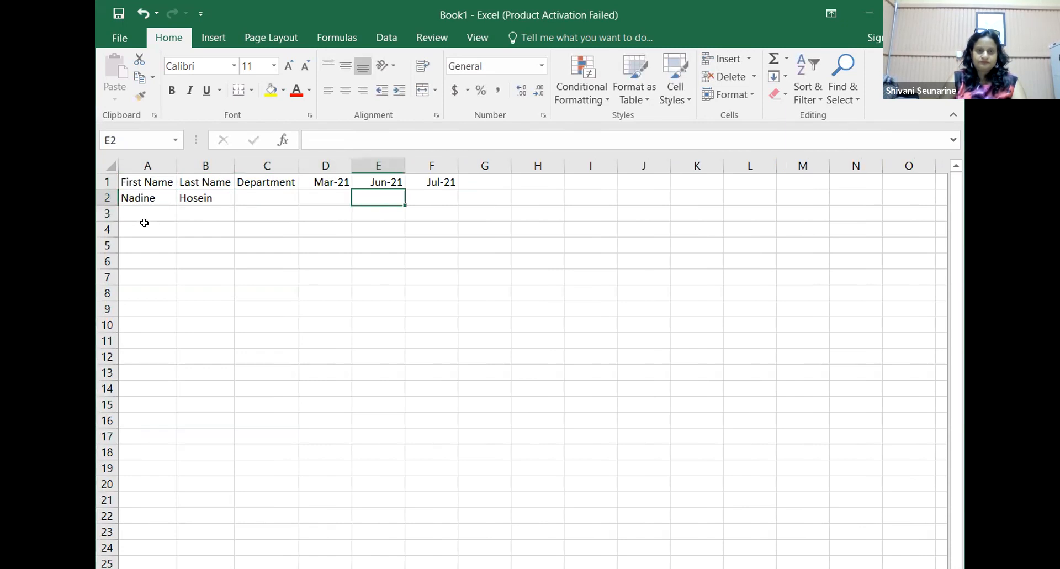
Step: Enter the second employee's full name in A3 and departments Accounts, Finance, Human Resource in C2:C4
{"action": "left_click", "coordinate": [139, 215]}
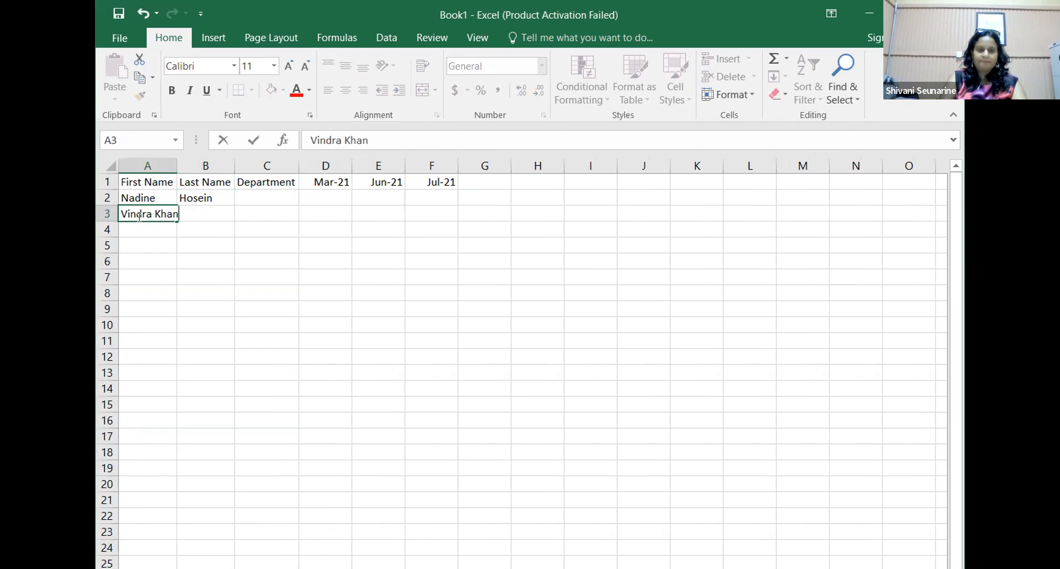
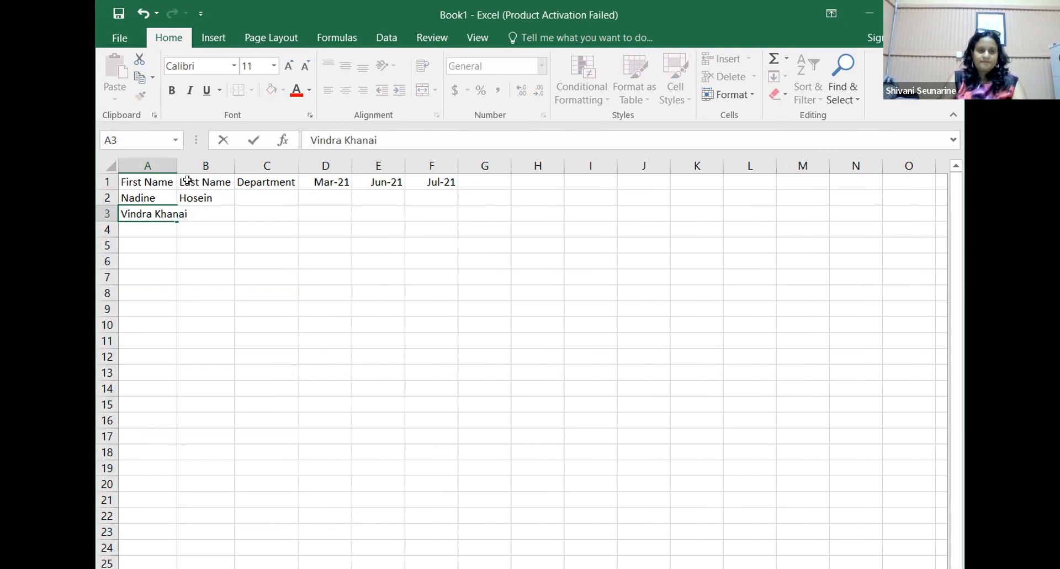
{"action": "left_click", "coordinate": [278, 194]}
{"action": "type", "text": "Accounts"}
{"action": "key", "text": "Return"}
{"action": "type", "text": "Finance"}
{"action": "key", "text": "Return"}
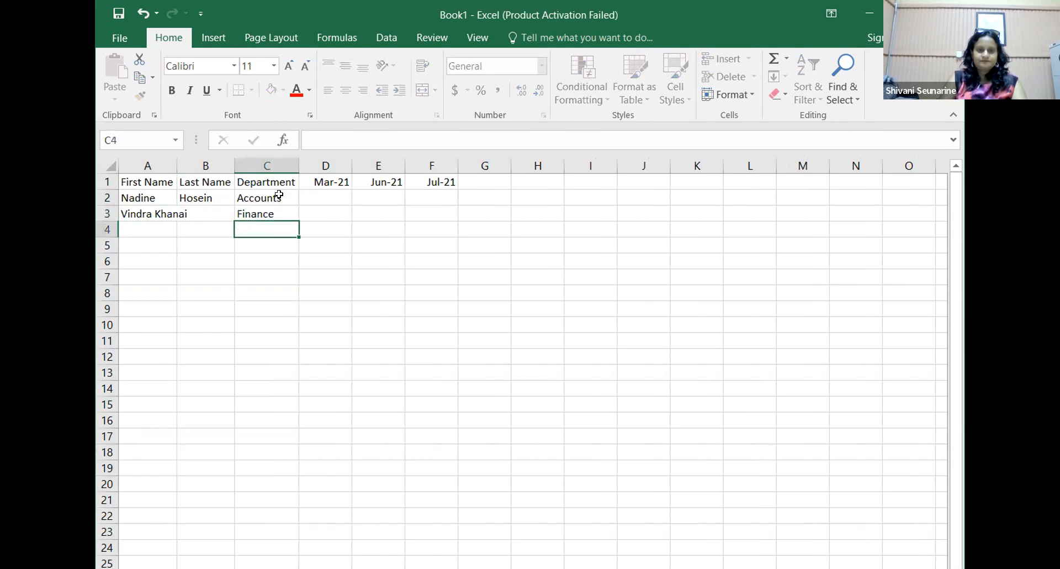
{"action": "type", "text": "Human "}
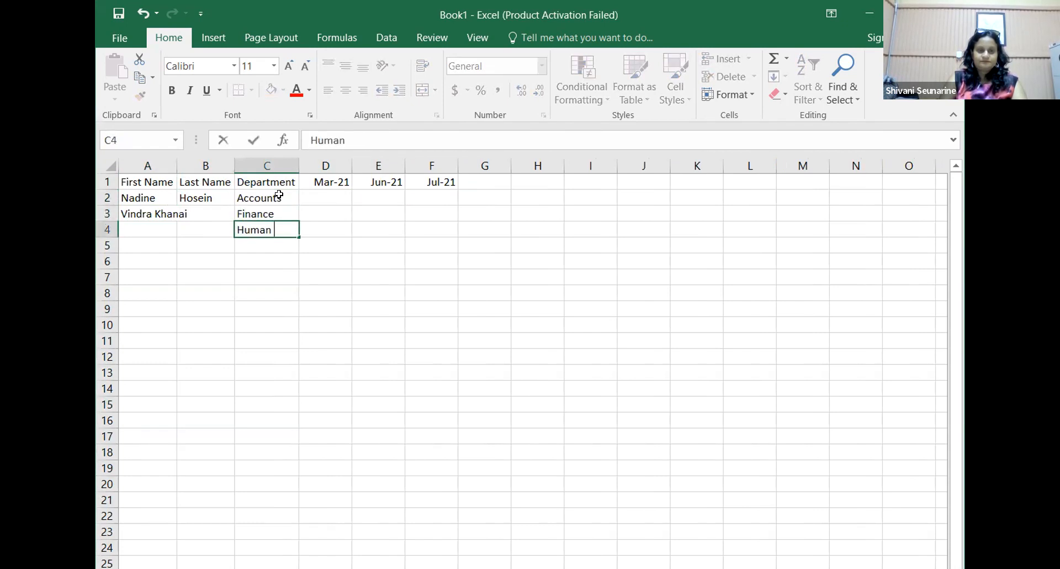
{"action": "type", "text": "Resource"}
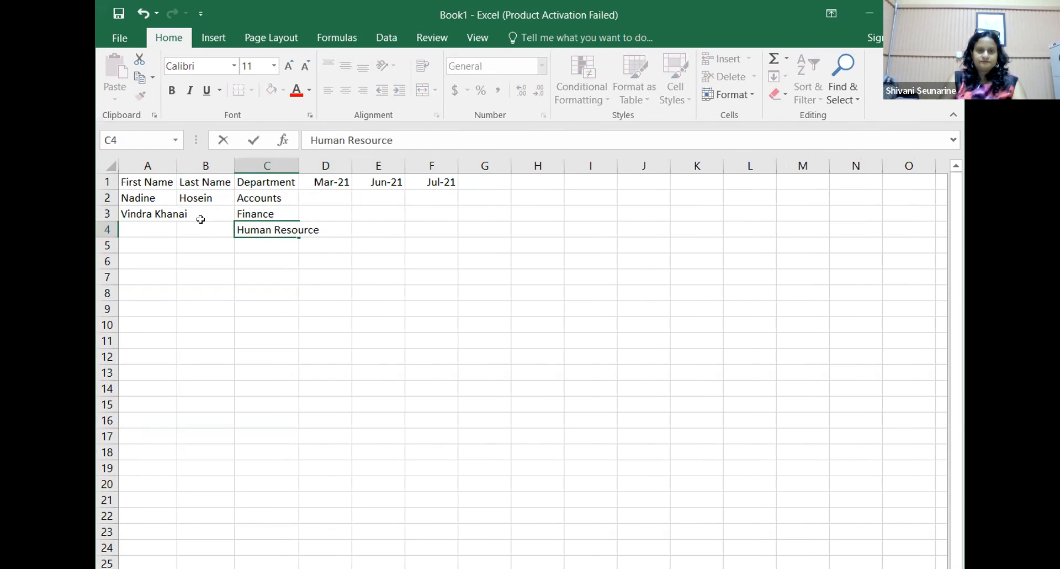
{"action": "left_click", "coordinate": [202, 209]}
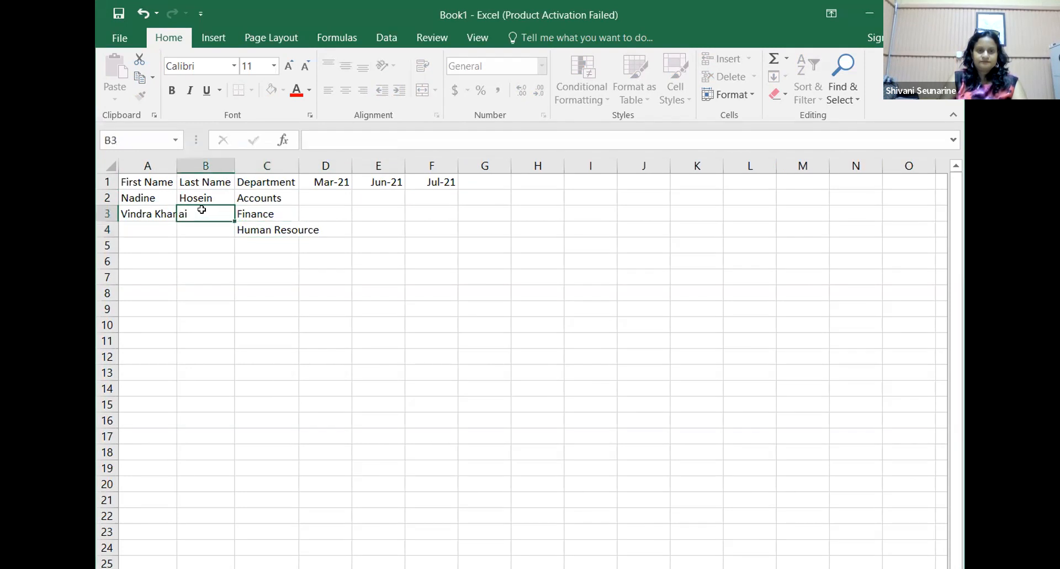
Step: Move the second employee's surname from A3 into B3
{"action": "left_click", "coordinate": [151, 213]}
{"action": "left_click_drag", "start_coordinate": [151, 213], "coordinate": [190, 213]}
{"action": "key", "text": "ctrl+x"}
{"action": "left_click", "coordinate": [214, 239]}
{"action": "double_click", "coordinate": [206, 210]}
{"action": "key", "text": "ctrl+v"}
{"action": "left_click", "coordinate": [148, 227]}
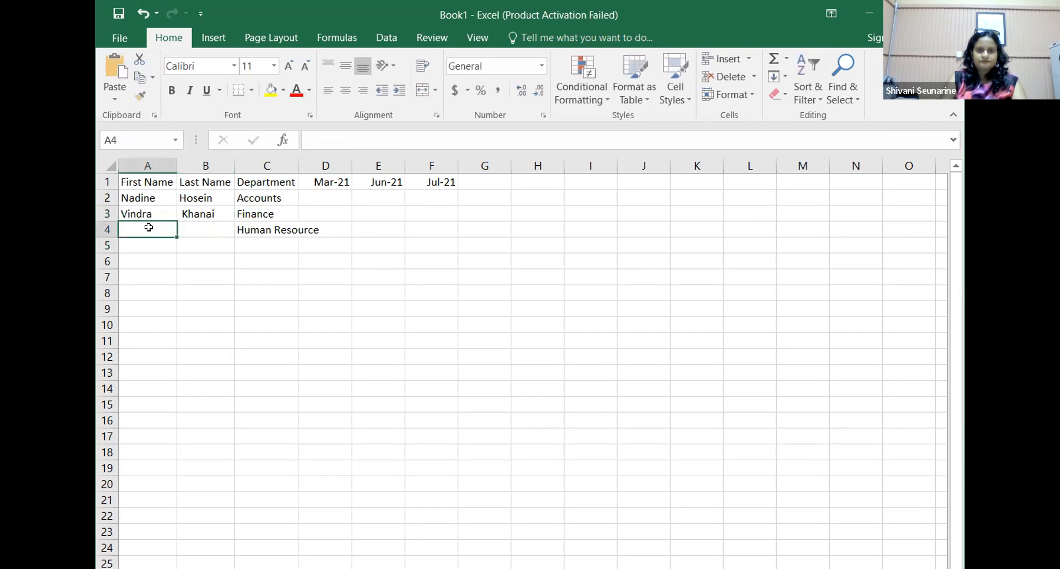
Step: Enter the third employee's first and last names in row 4 and widen column C
{"action": "key", "text": "Tab"}
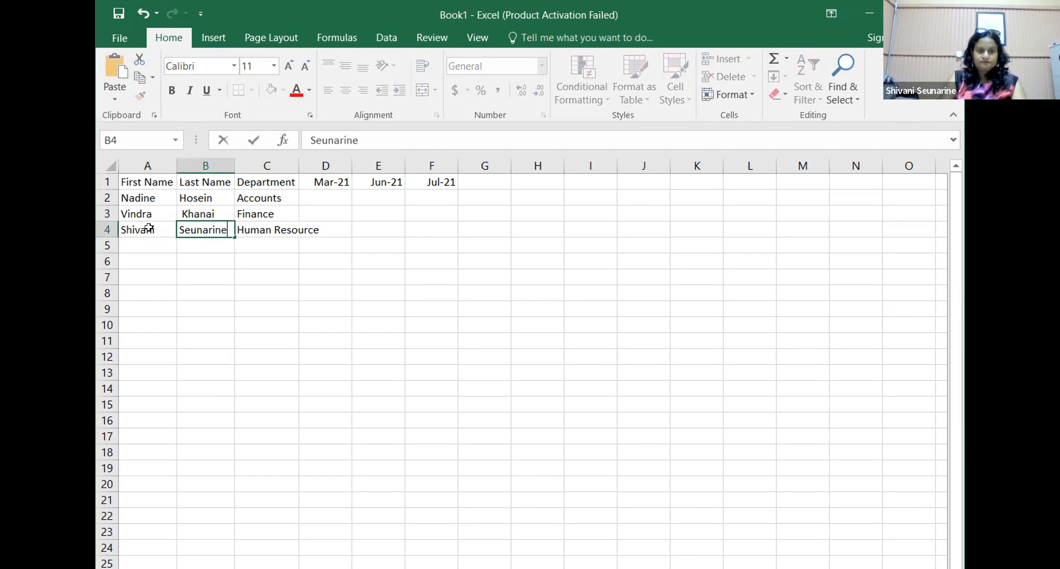
{"action": "key", "text": "Tab"}
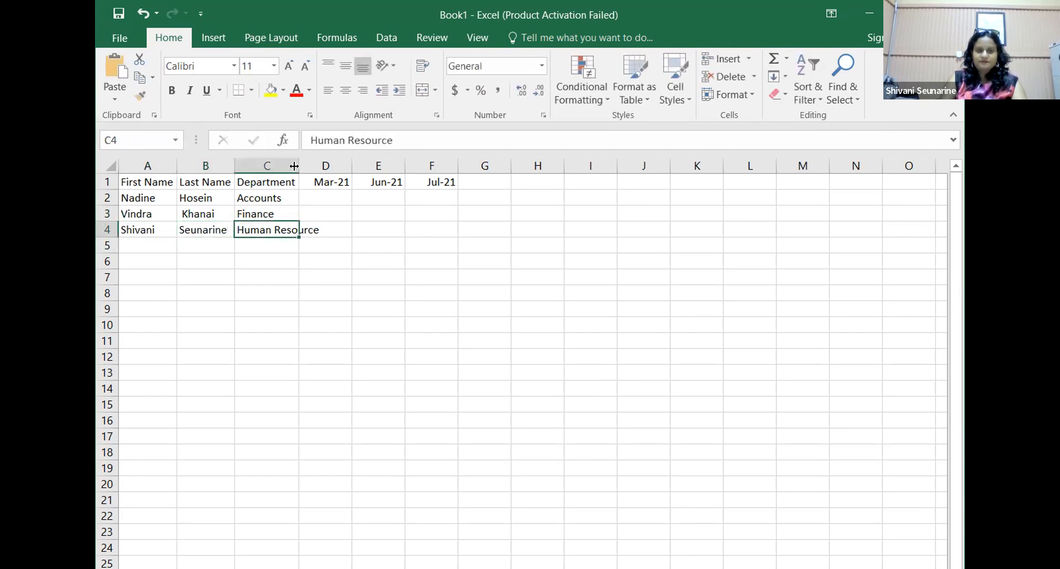
{"action": "double_click", "coordinate": [294, 166]}
Step: Enter the row 2 monthly figures 456, 896 and 1223 in D2:F2
{"action": "left_click", "coordinate": [360, 195]}
{"action": "type", "text": "456"}
{"action": "key", "text": "Tab"}
{"action": "type", "text": "896"}
{"action": "key", "text": "Tab"}
{"action": "type", "text": "12235"}
{"action": "key", "text": "BackSpace"}
{"action": "key", "text": "Return"}
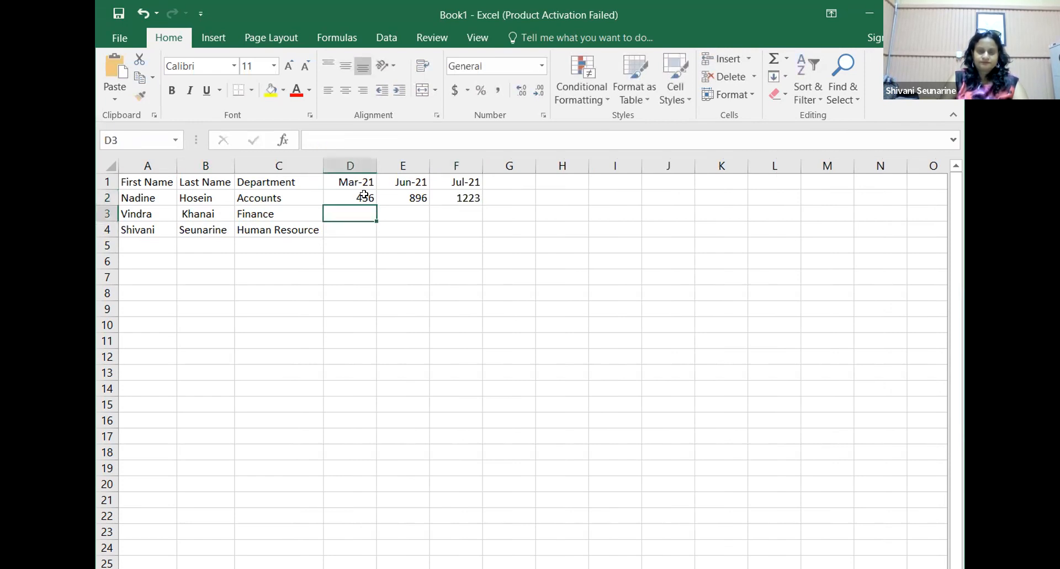
Step: Enter the row 3 monthly figures 789, 456 and 888 in D3:F3
{"action": "type", "text": "789"}
{"action": "key", "text": "Tab"}
{"action": "type", "text": "456"}
{"action": "key", "text": "Tab"}
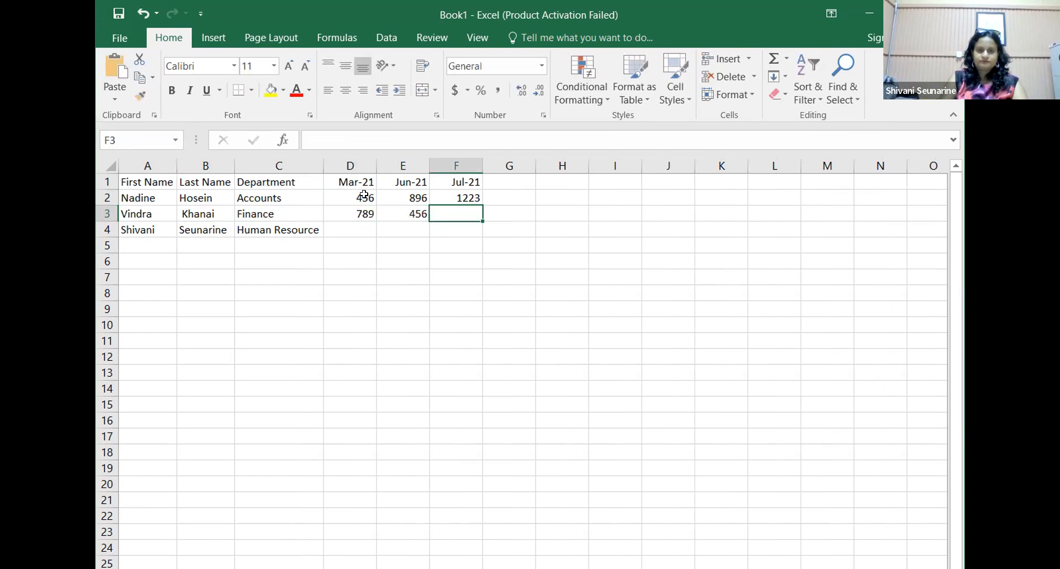
{"action": "type", "text": "888"}
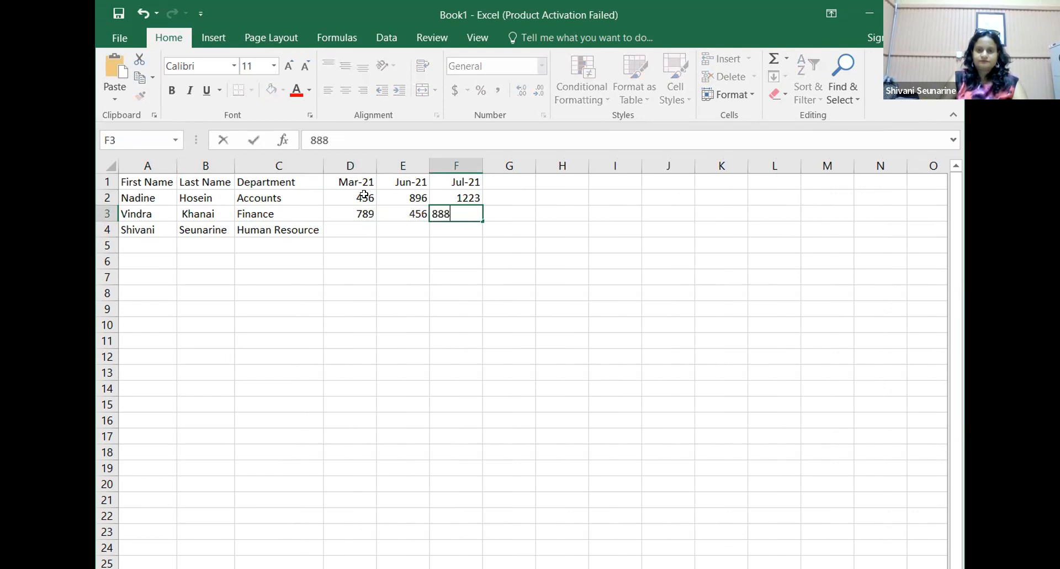
{"action": "key", "text": "Tab"}
Step: Enter the row 4 monthly figures 359, 785 and 456 in D4:F4
{"action": "key", "text": "Down"}
{"action": "key", "text": "Left"}
{"action": "key", "text": "Left"}
{"action": "key", "text": "Left"}
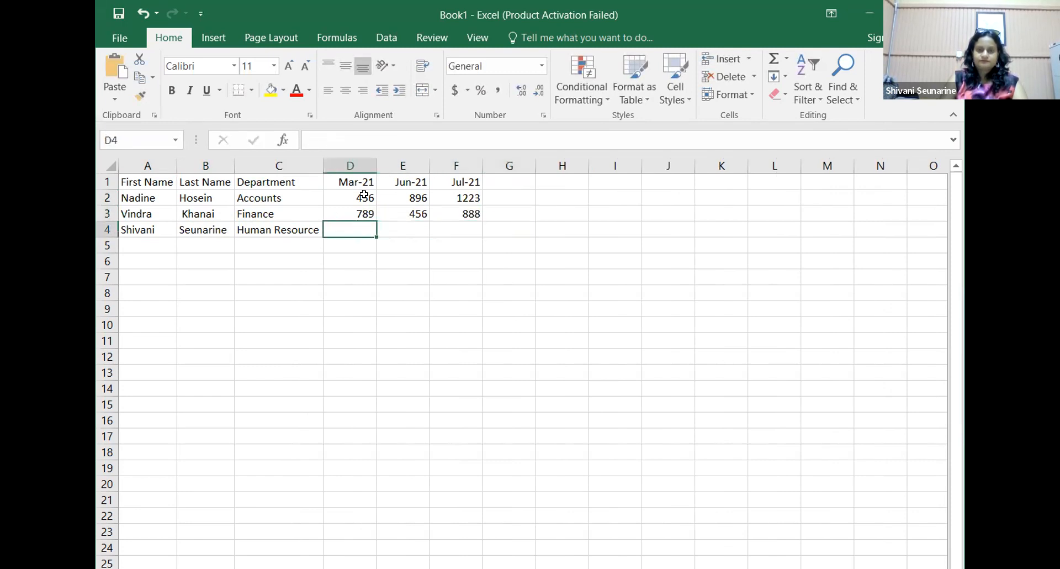
{"action": "type", "text": "359"}
{"action": "key", "text": "Tab"}
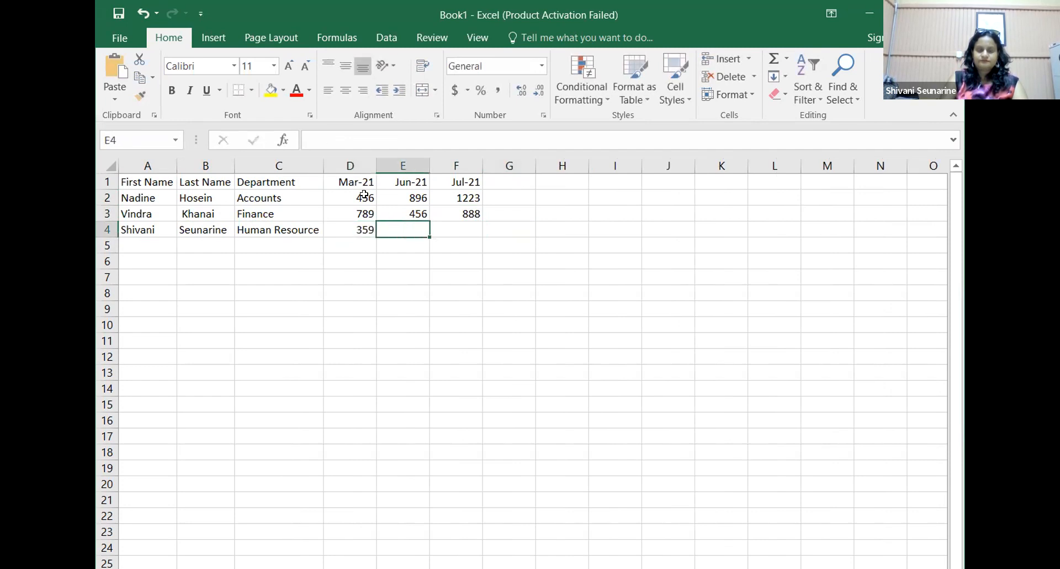
{"action": "type", "text": "785"}
{"action": "key", "text": "Tab"}
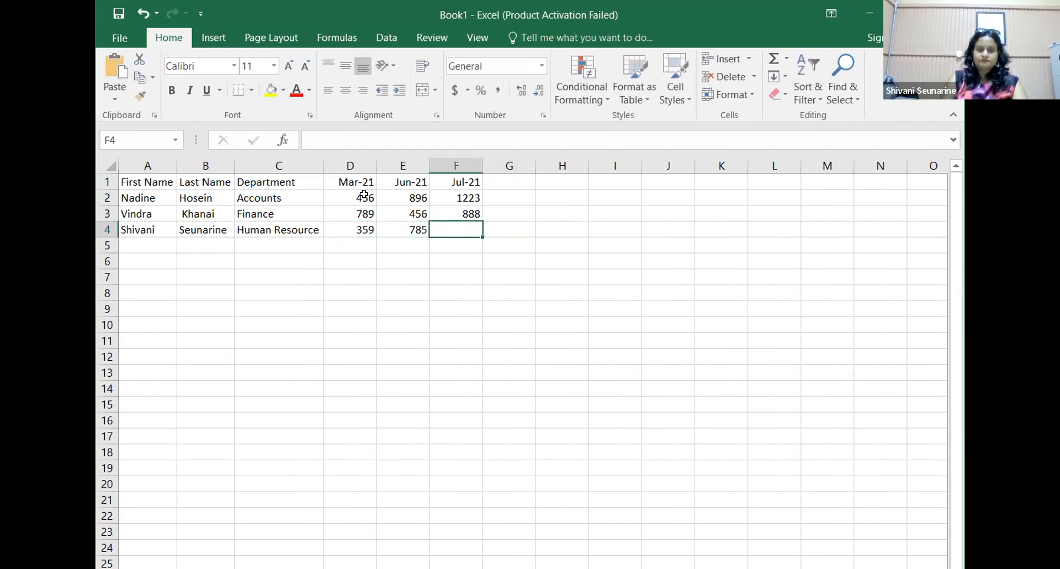
{"action": "type", "text": "456"}
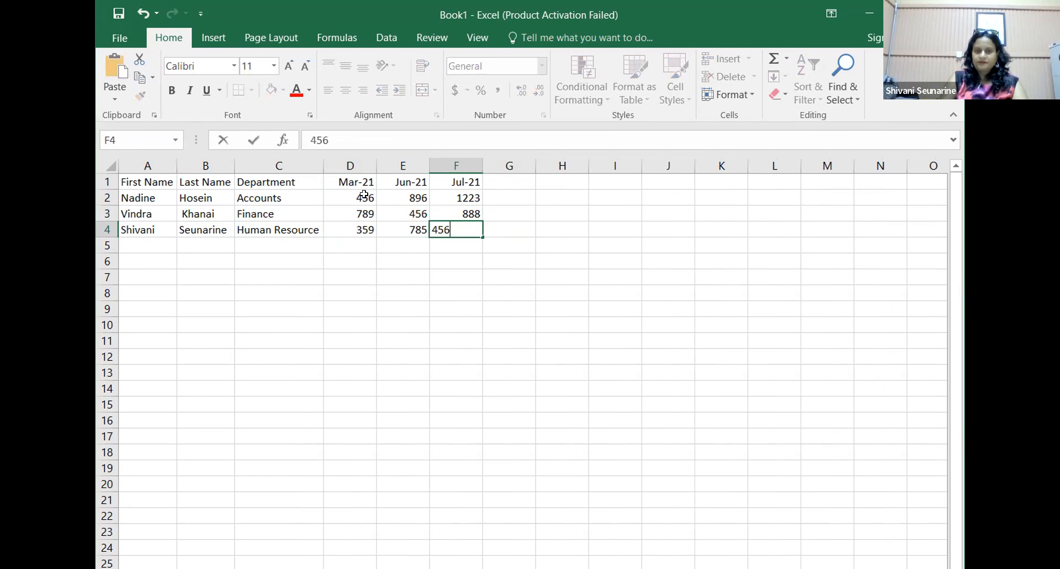
{"action": "key", "text": "Tab"}
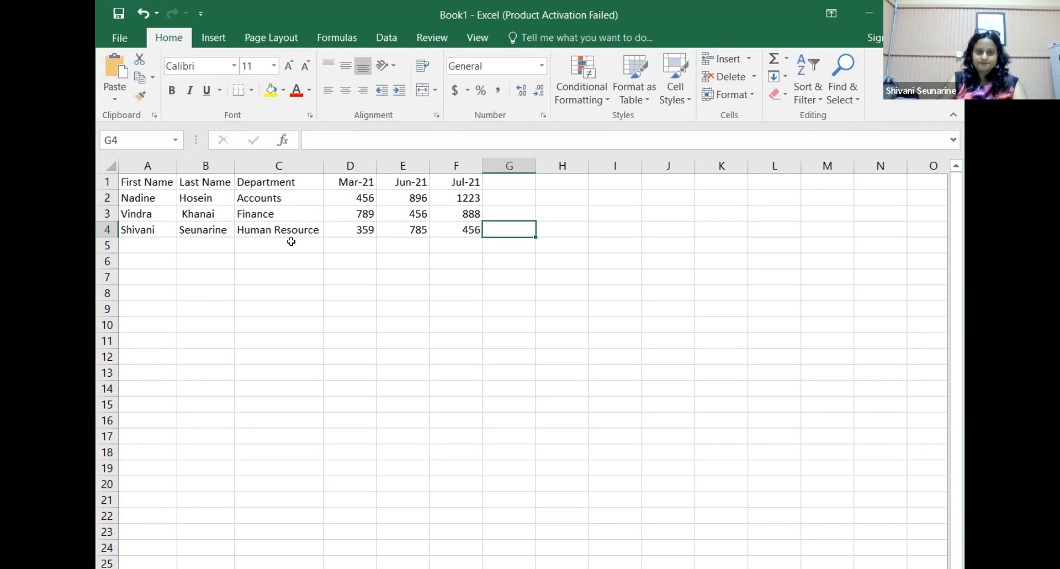
Step: Convert A1:F4 into a table with headers using Ctrl+T
{"action": "key", "text": "ctrl+t"}
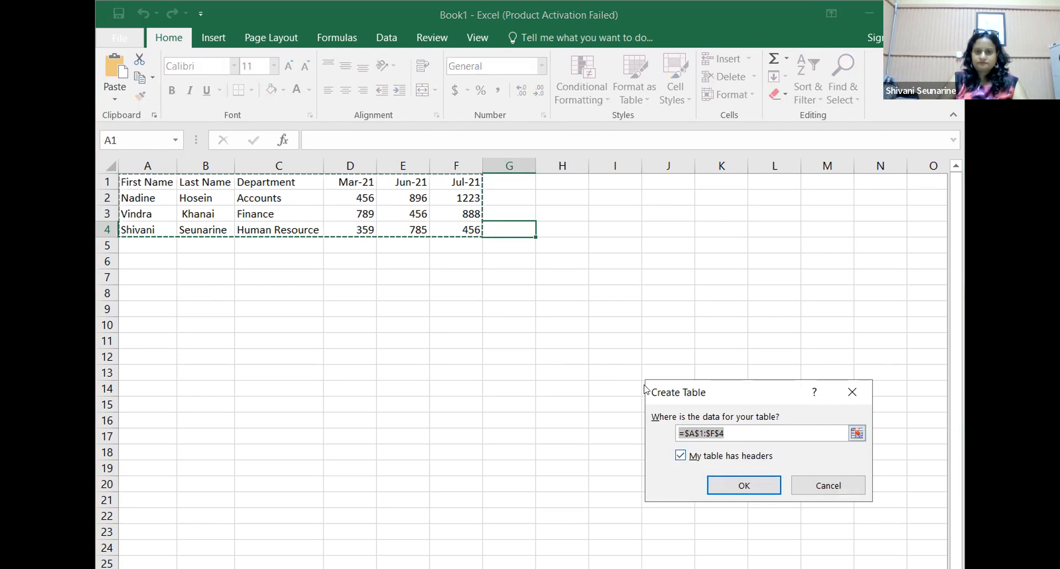
{"action": "left_click", "coordinate": [745, 485]}
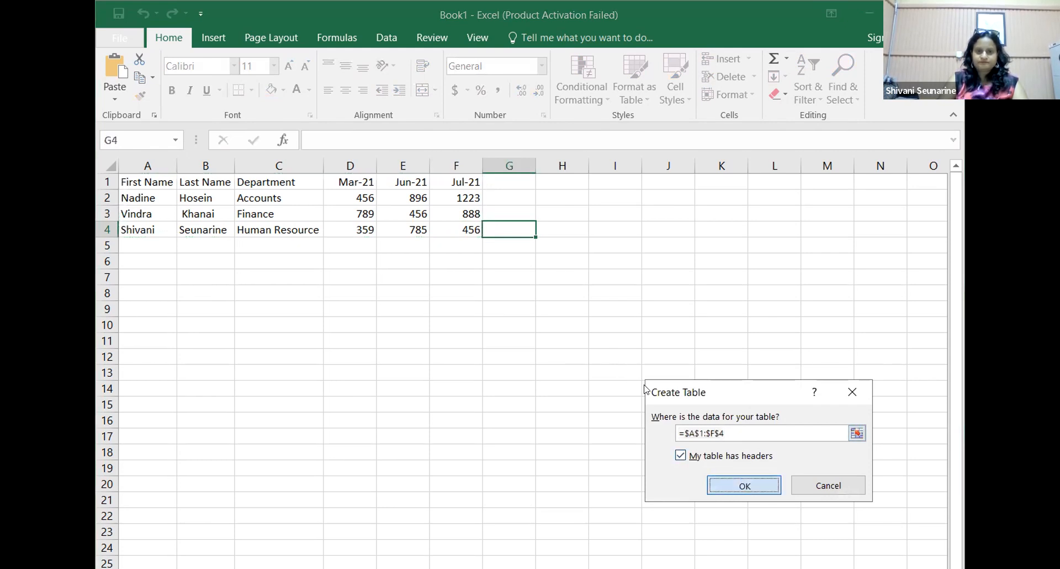
{"action": "key", "text": "Return"}
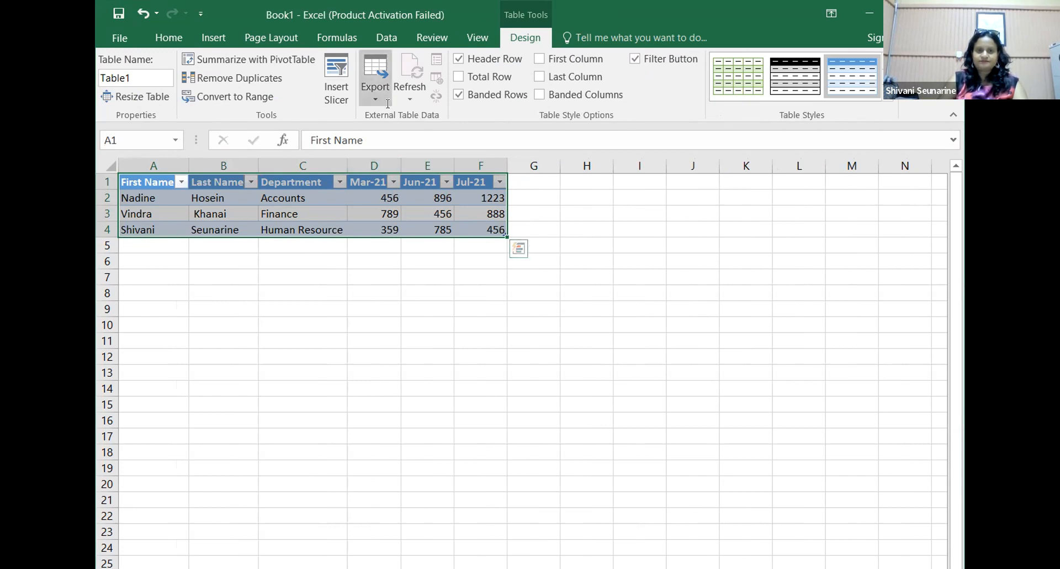
{"action": "left_click", "coordinate": [396, 305]}
{"action": "left_click", "coordinate": [384, 39]}
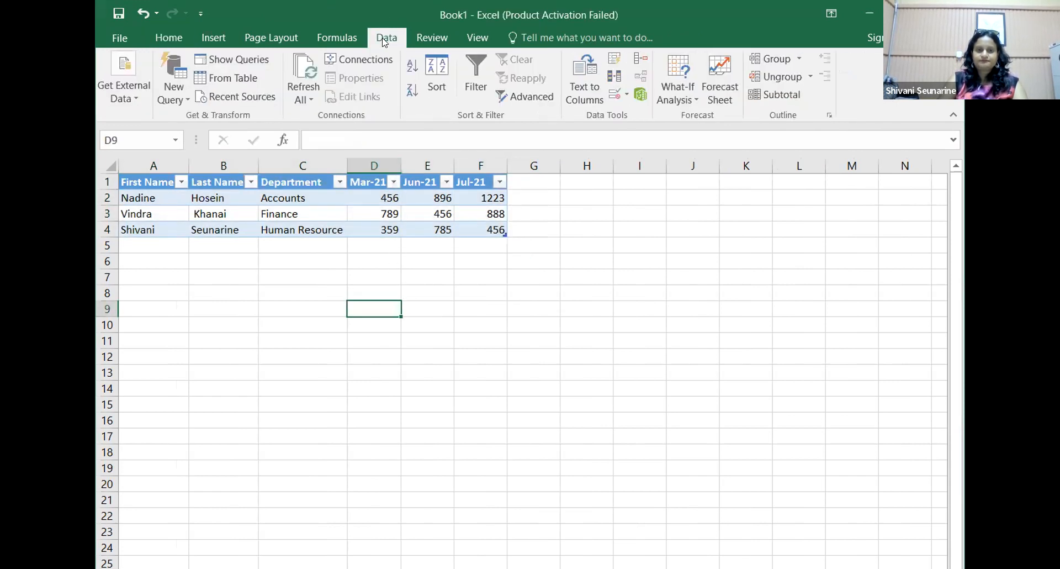
{"action": "left_click", "coordinate": [134, 99]}
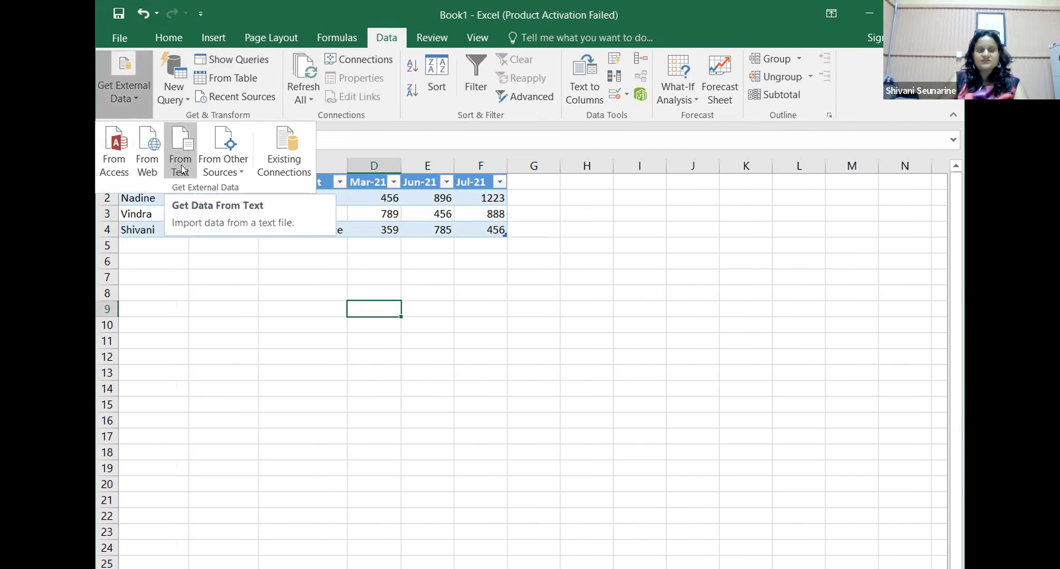
{"action": "left_click", "coordinate": [238, 175]}
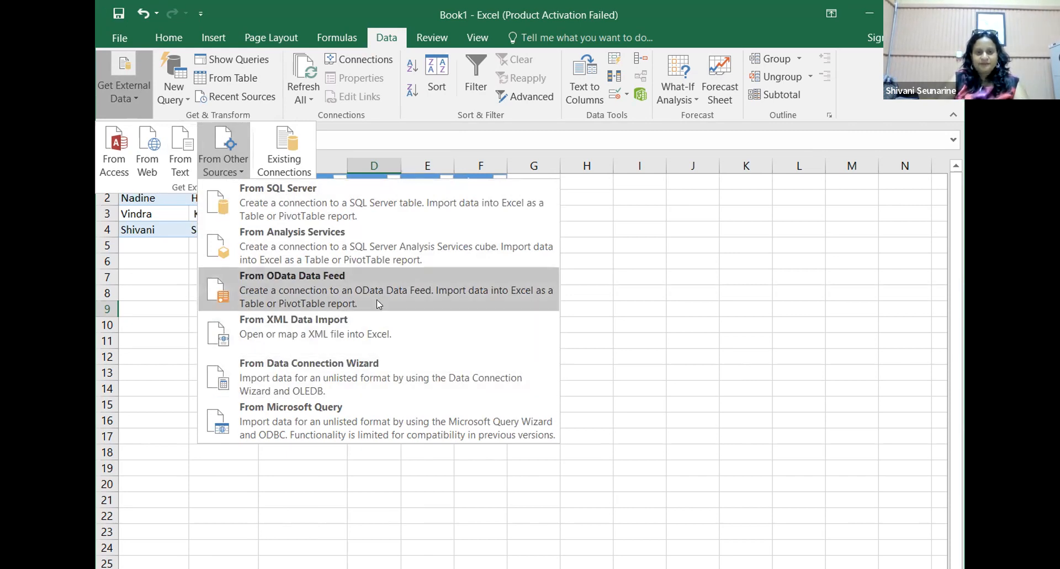
{"action": "left_click", "coordinate": [906, 13]}
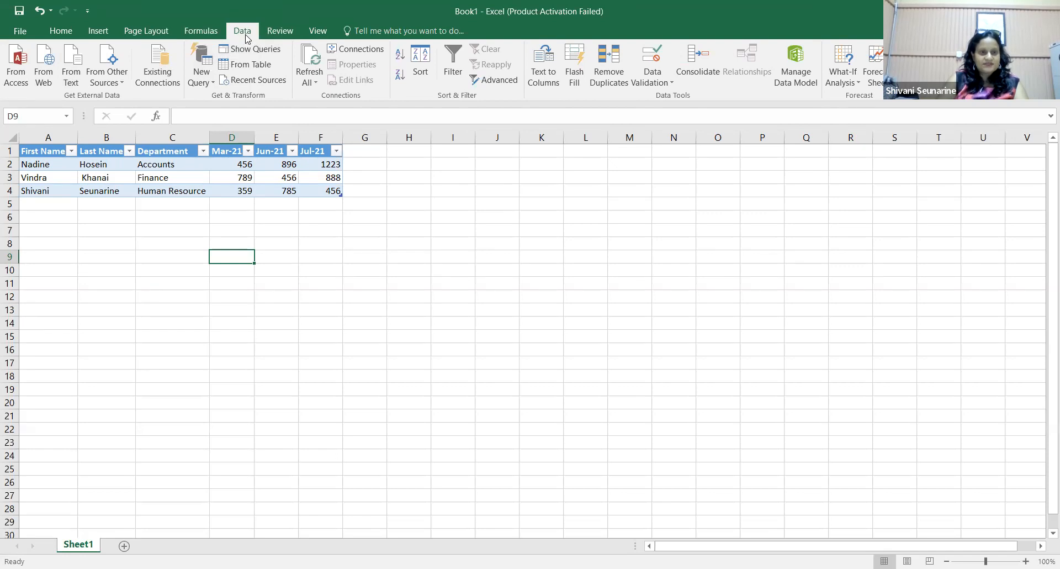
{"action": "left_click", "coordinate": [304, 280]}
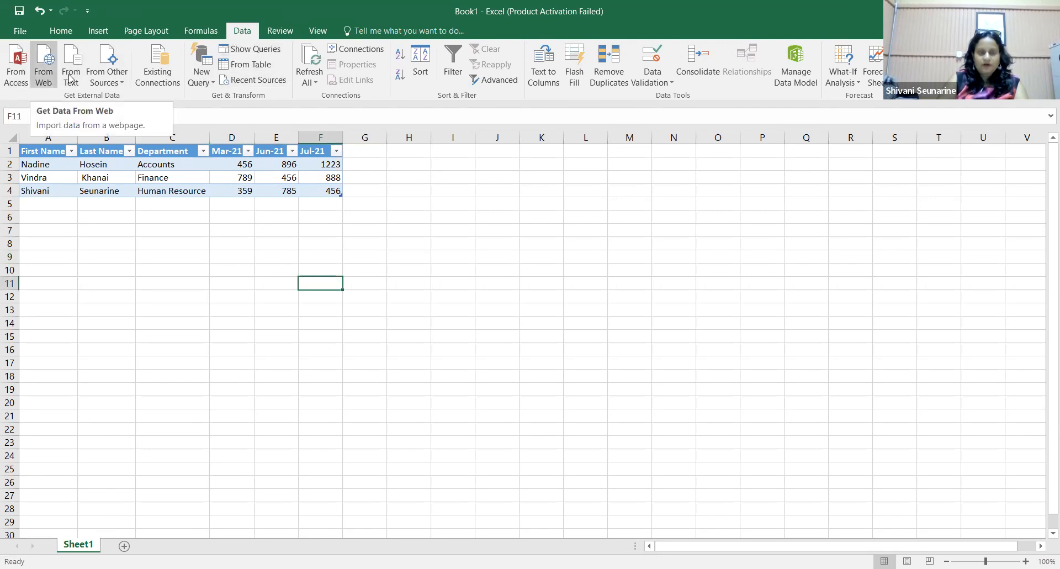
Step: Try creating a table from range A2:F4 via From Table and dismiss the overlap warning
{"action": "left_click", "coordinate": [123, 86]}
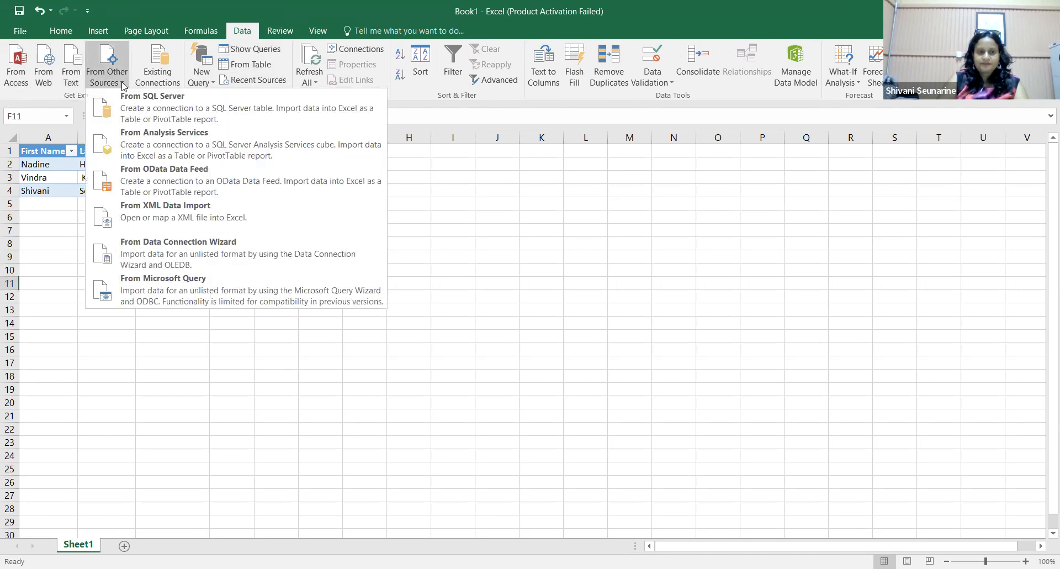
{"action": "left_click", "coordinate": [243, 68]}
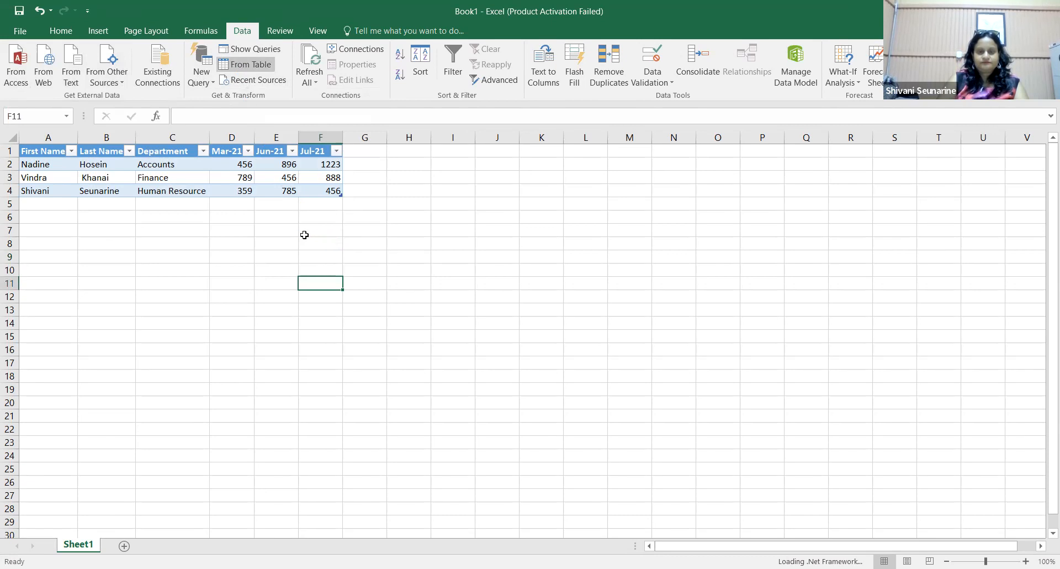
{"action": "left_click", "coordinate": [39, 164]}
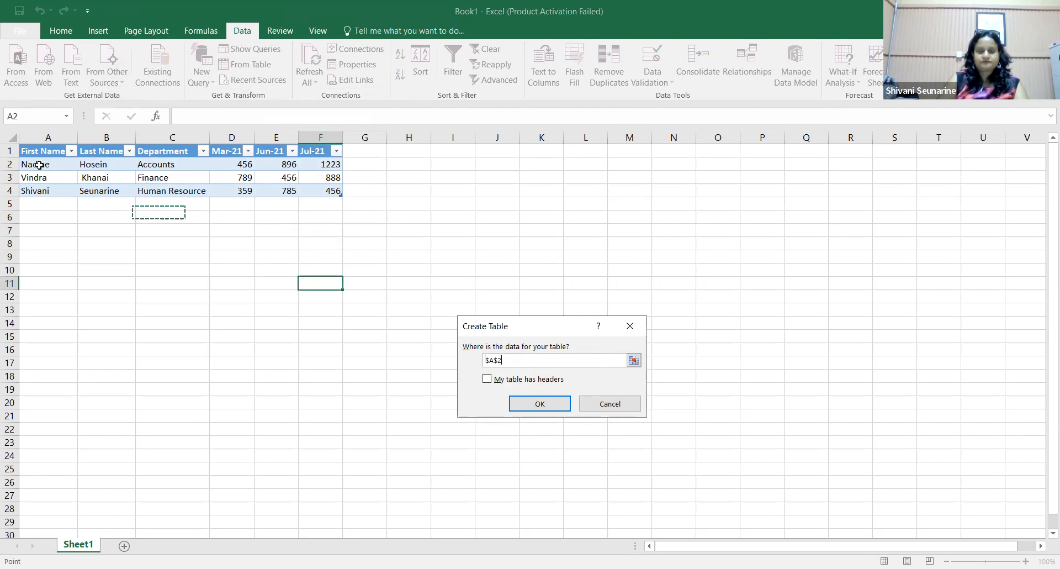
{"action": "left_click", "coordinate": [314, 195], "text": "shift"}
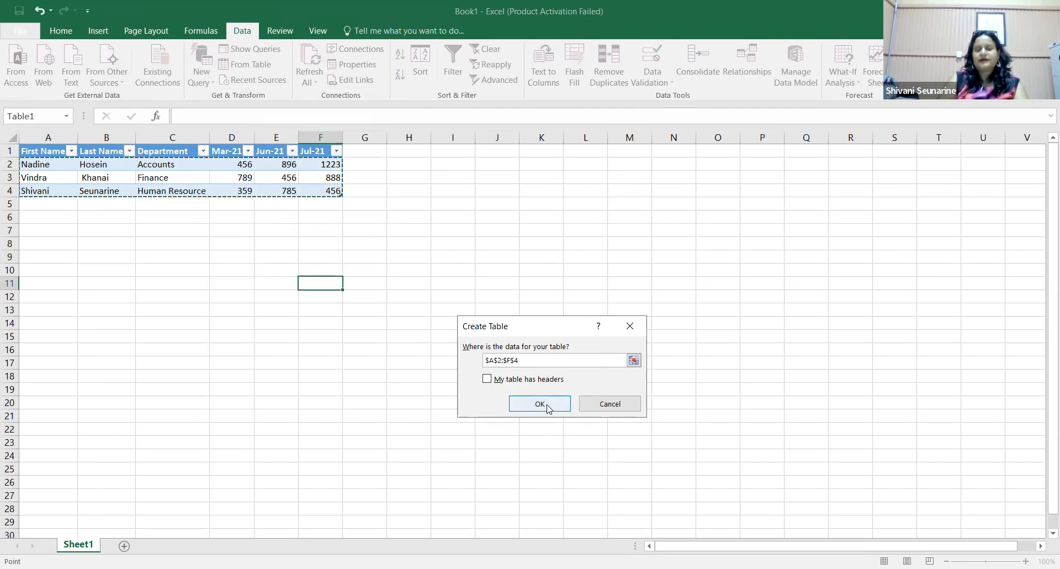
{"action": "left_click", "coordinate": [540, 404]}
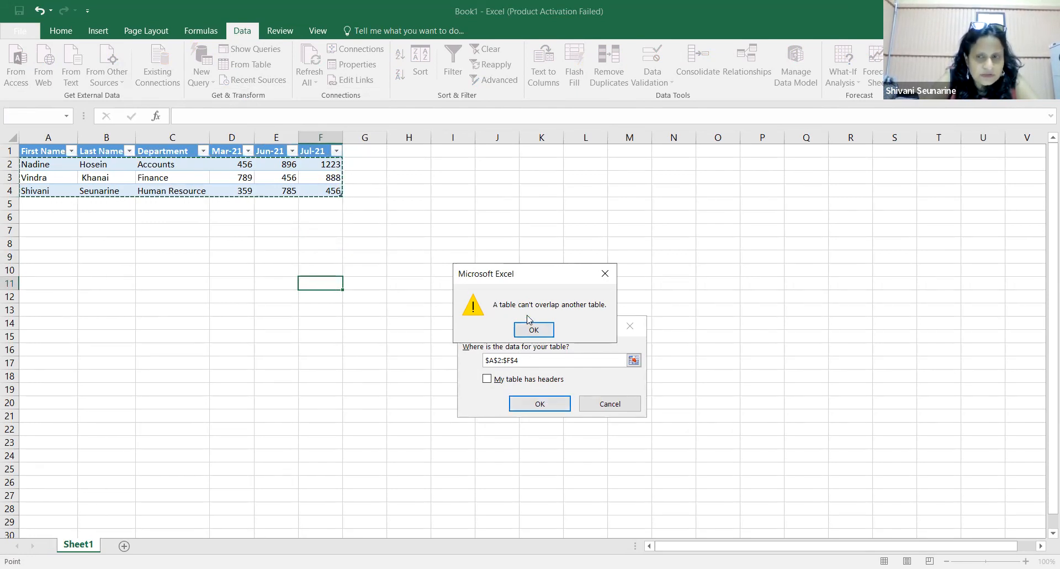
{"action": "left_click", "coordinate": [522, 331]}
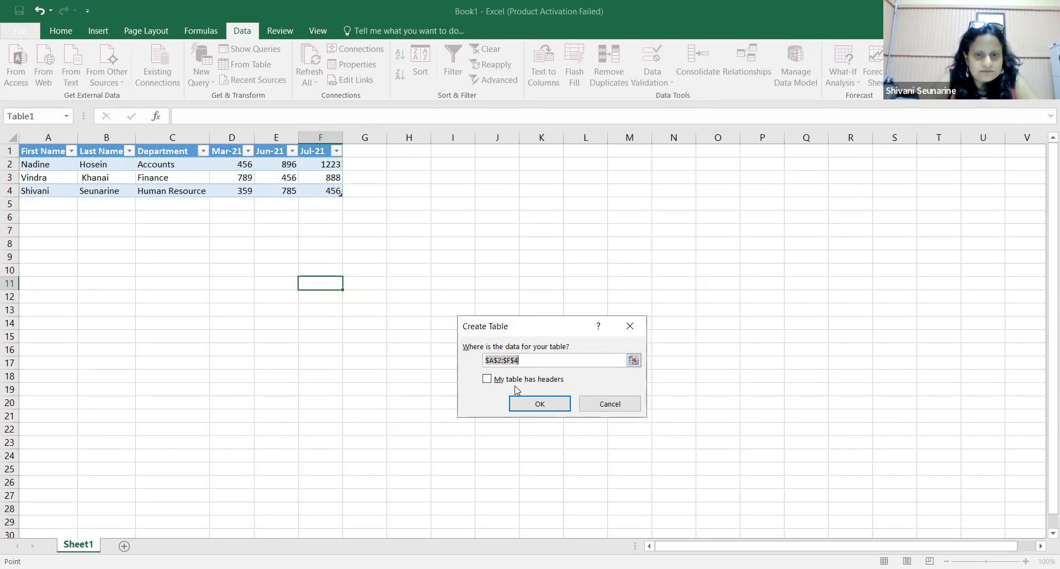
Step: Retry the table with headers and with A1:F4, dismissing each overlap warning, then untick headers
{"action": "left_click", "coordinate": [487, 380]}
{"action": "left_click", "coordinate": [537, 403]}
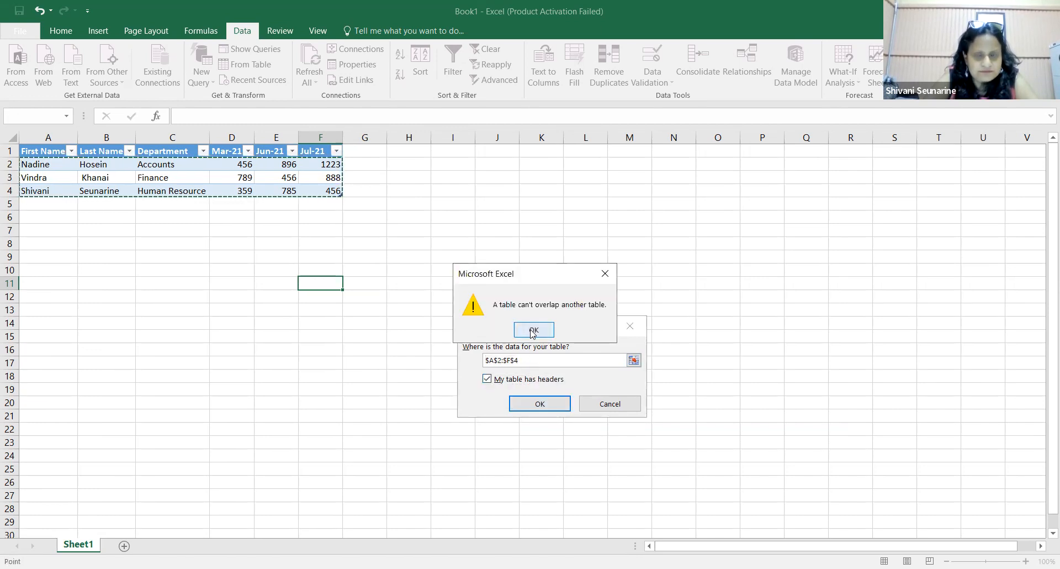
{"action": "key", "text": "Return"}
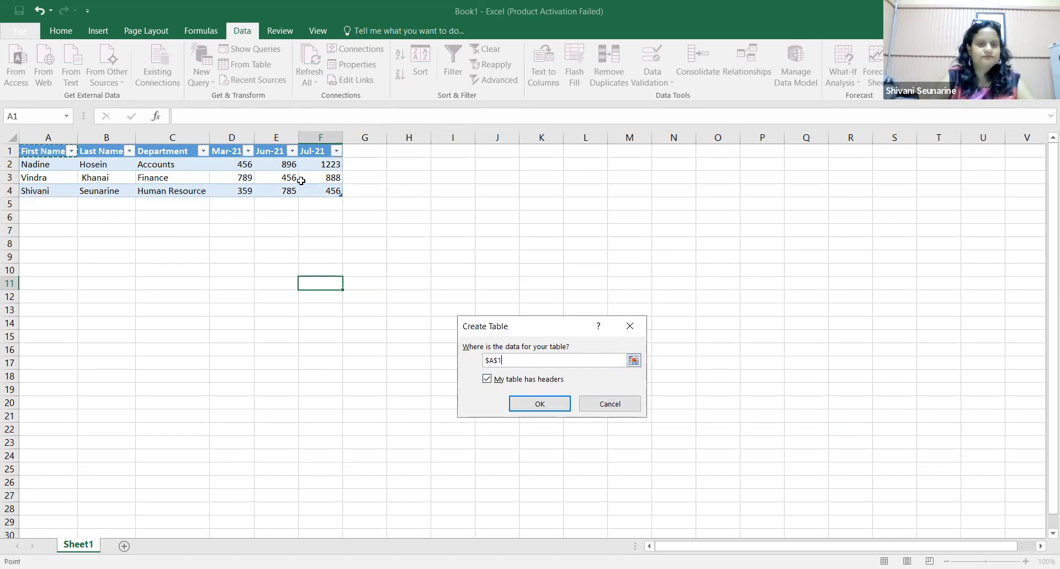
{"action": "left_click", "coordinate": [540, 403]}
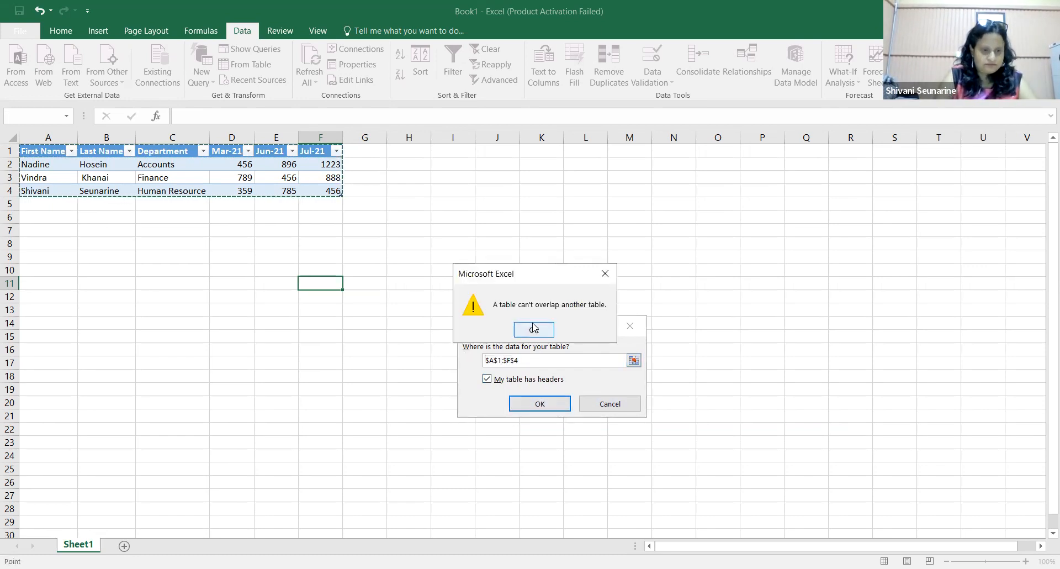
{"action": "left_click", "coordinate": [534, 330]}
{"action": "left_click", "coordinate": [486, 379]}
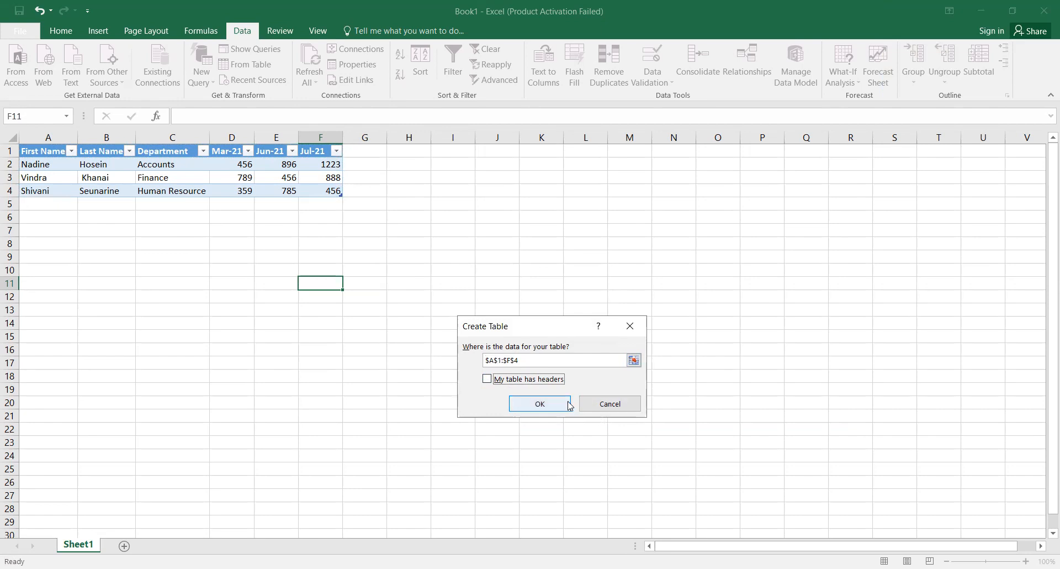
Step: Cancel, retry From Table with range A2:F4, and dismiss the overlap warning
{"action": "left_click", "coordinate": [610, 405]}
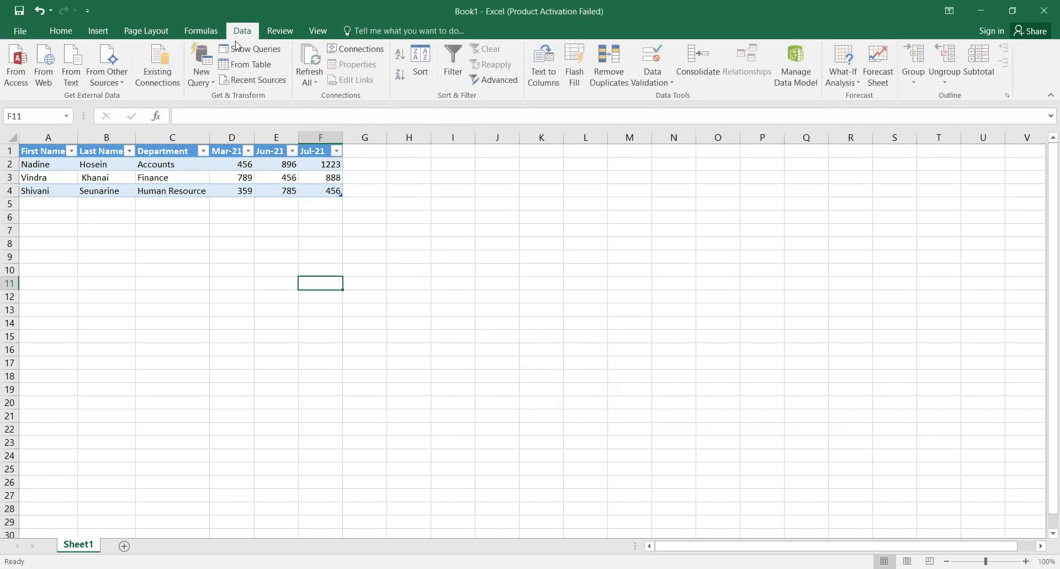
{"action": "left_click", "coordinate": [236, 66]}
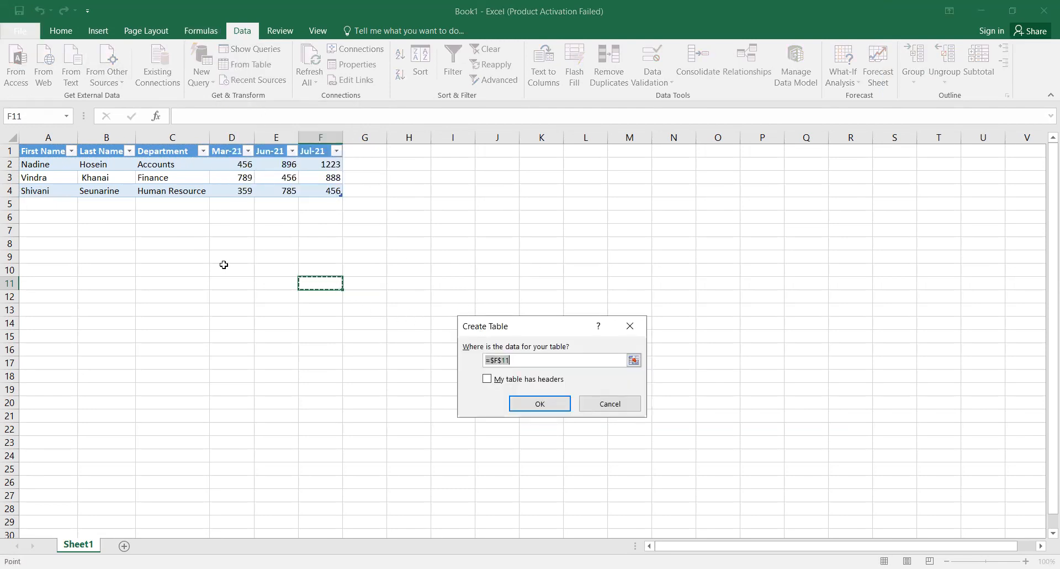
{"action": "left_click", "coordinate": [51, 164]}
{"action": "left_click", "coordinate": [315, 191], "text": "shift"}
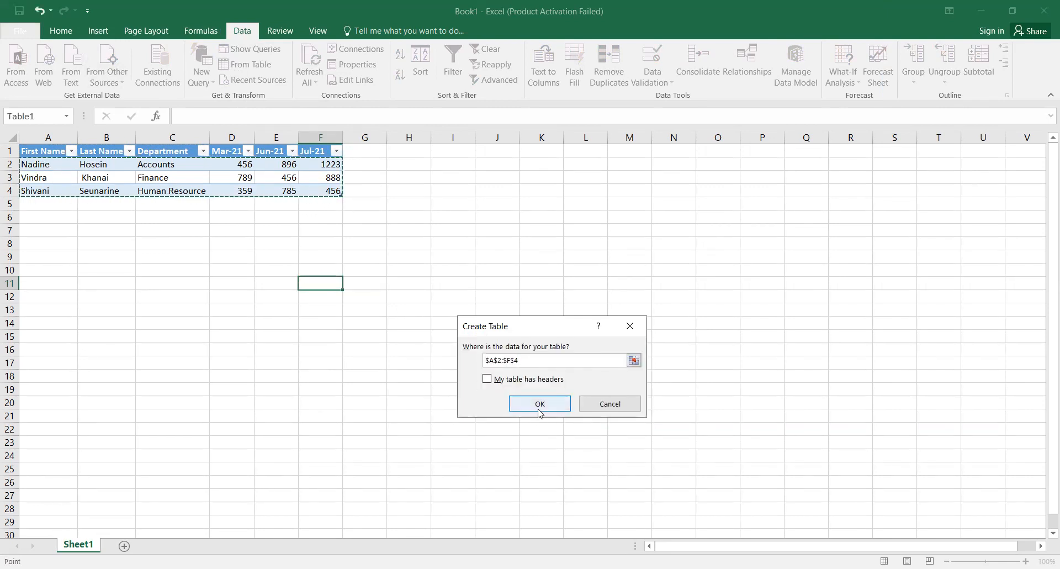
{"action": "left_click", "coordinate": [540, 407]}
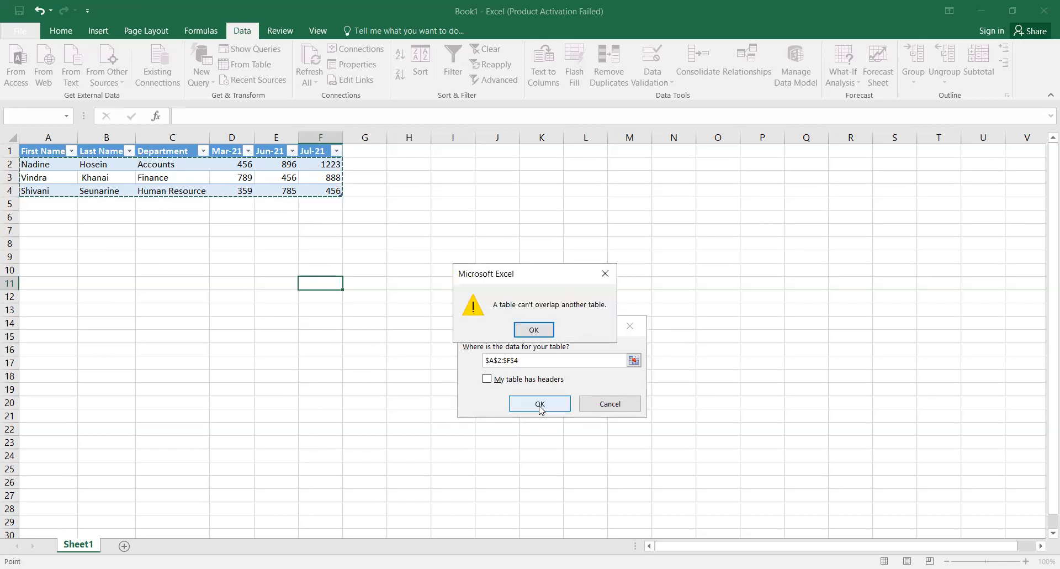
{"action": "left_click", "coordinate": [535, 331]}
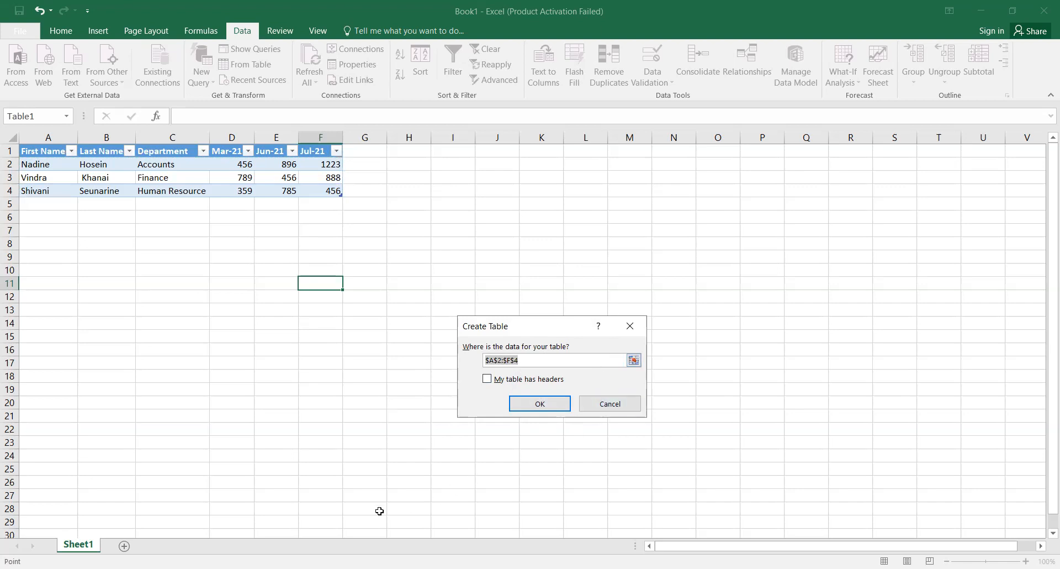
Step: Abandon table creation and show the From Other Sources list
{"action": "left_click", "coordinate": [359, 568]}
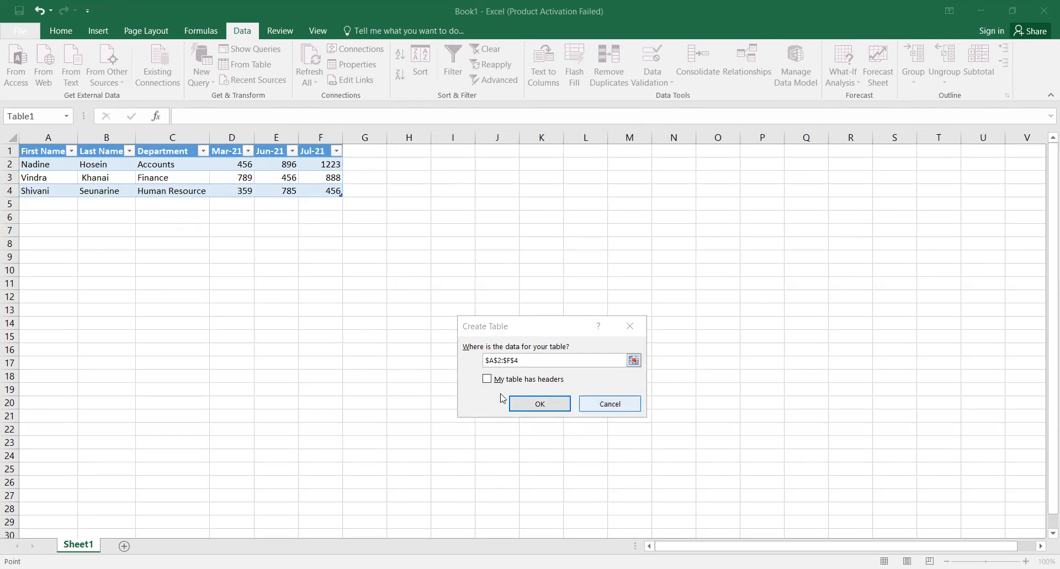
{"action": "key", "text": "Escape"}
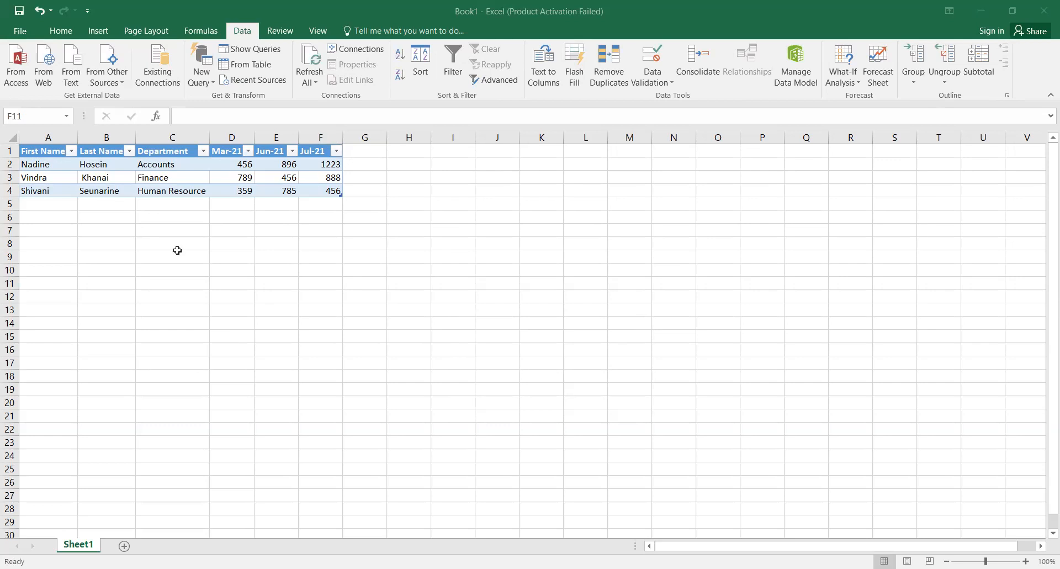
{"action": "left_click", "coordinate": [341, 195]}
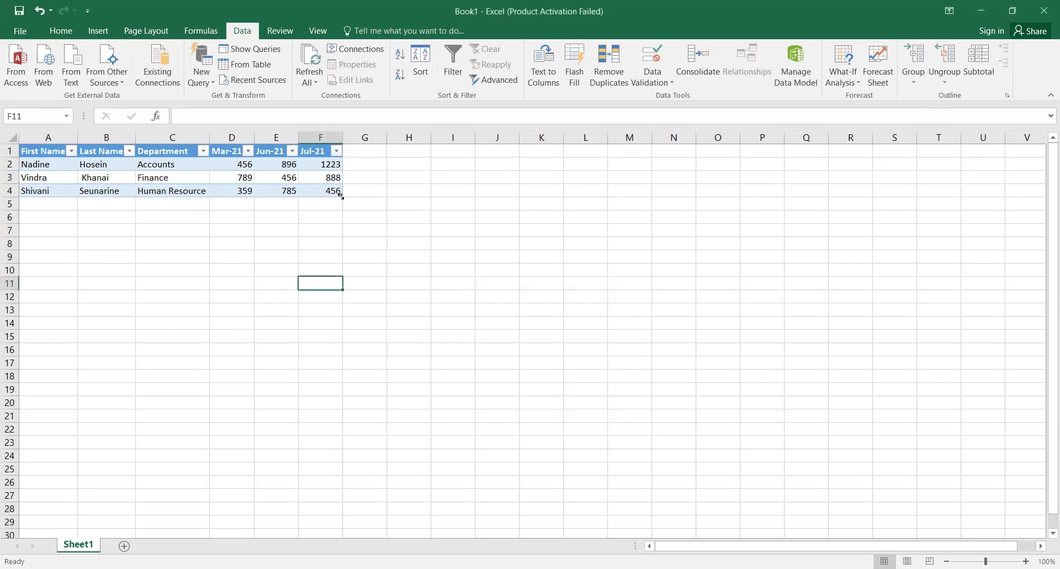
{"action": "left_click", "coordinate": [113, 79]}
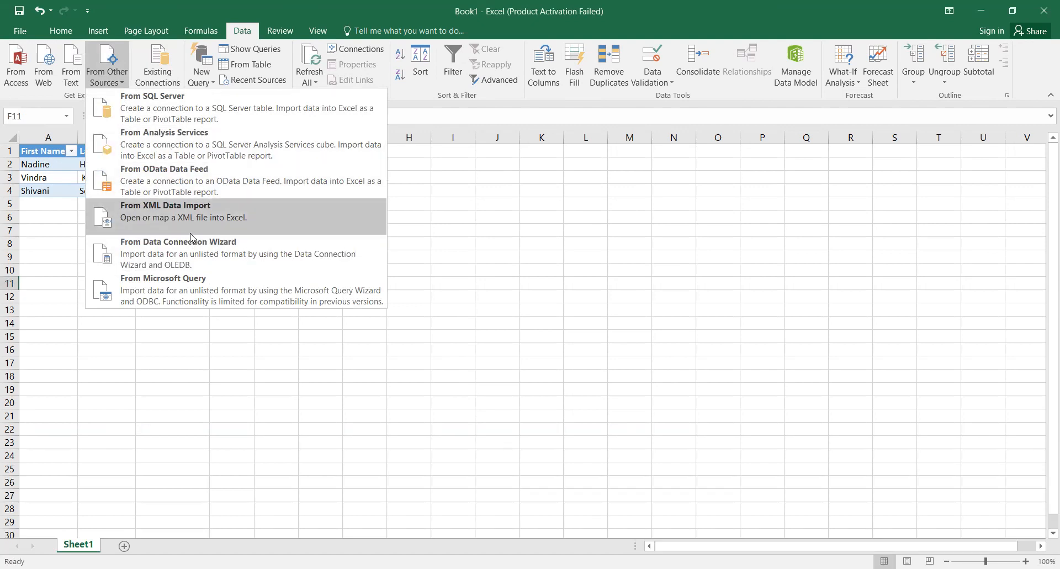
{"action": "left_click", "coordinate": [253, 81]}
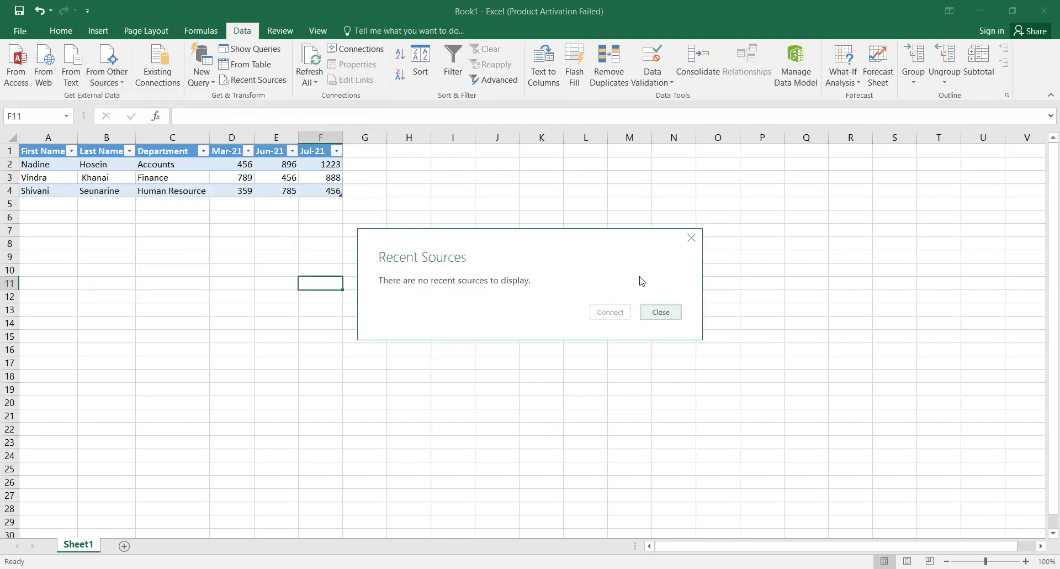
{"action": "left_click", "coordinate": [691, 238]}
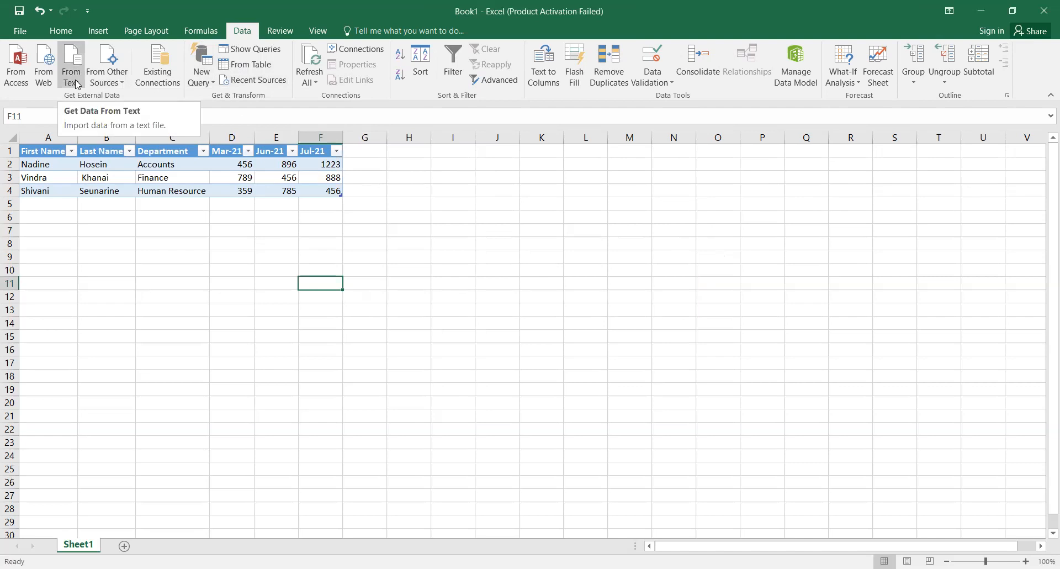
{"action": "left_click", "coordinate": [210, 83]}
{"action": "mouse_move", "coordinate": [220, 105]}
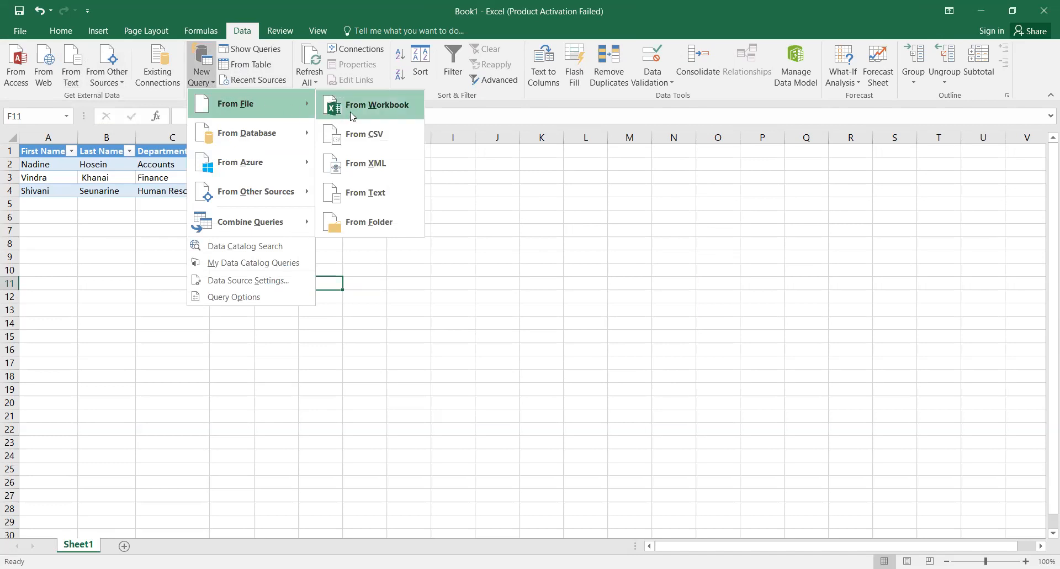
{"action": "left_click", "coordinate": [401, 117]}
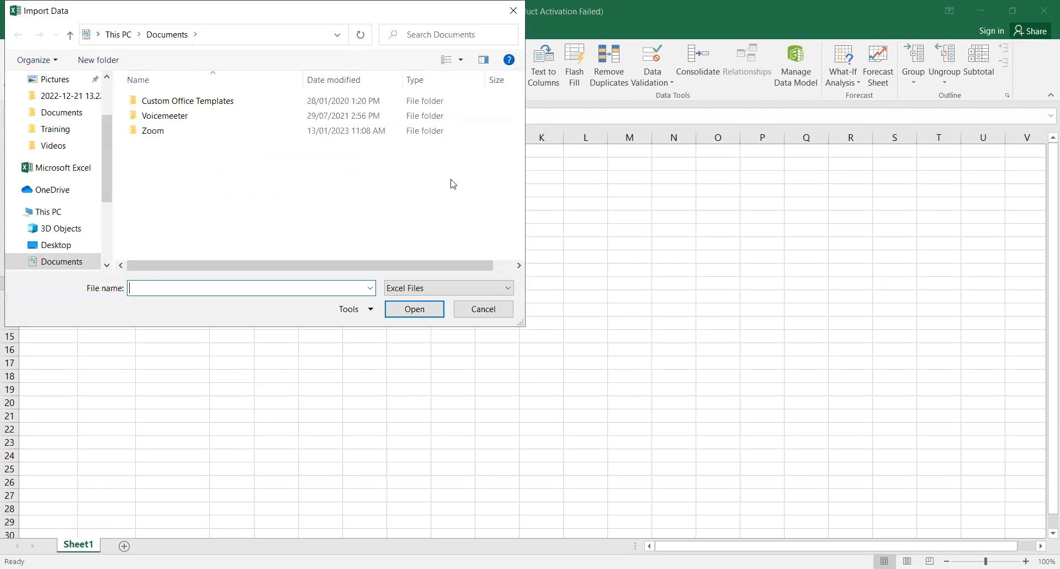
{"action": "left_click", "coordinate": [504, 313]}
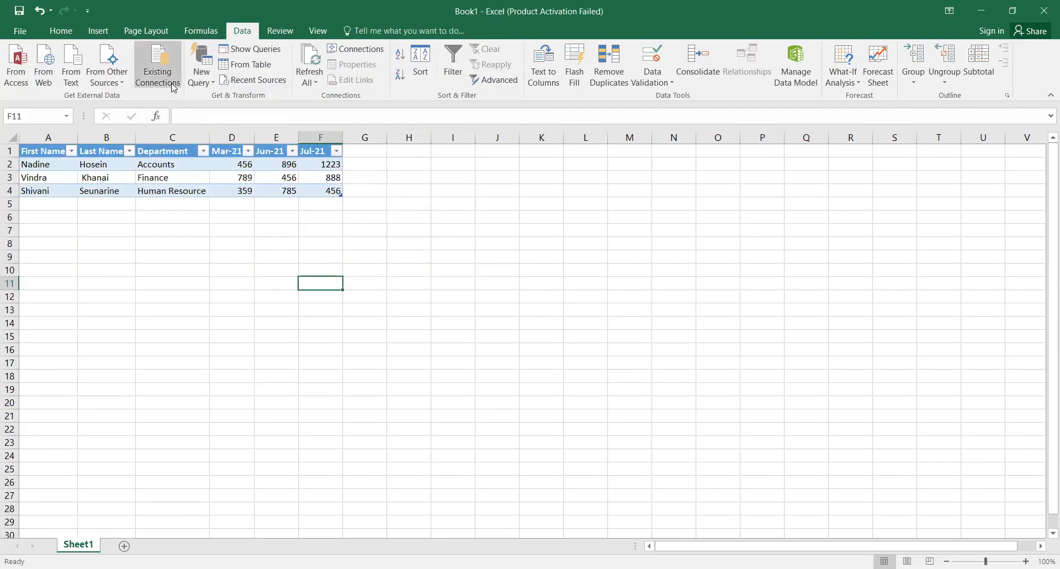
{"action": "left_click", "coordinate": [208, 83]}
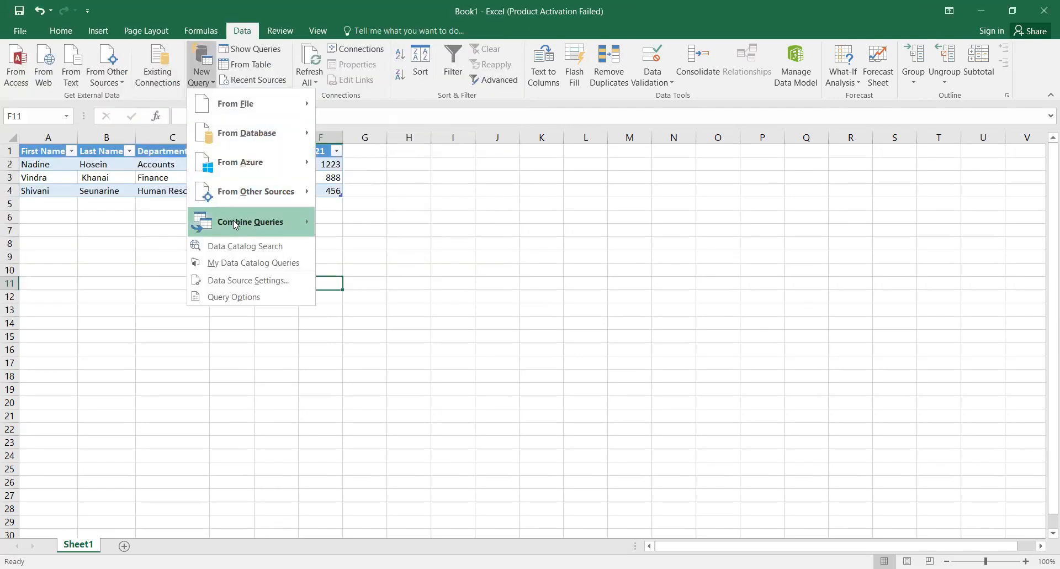
{"action": "mouse_move", "coordinate": [243, 197]}
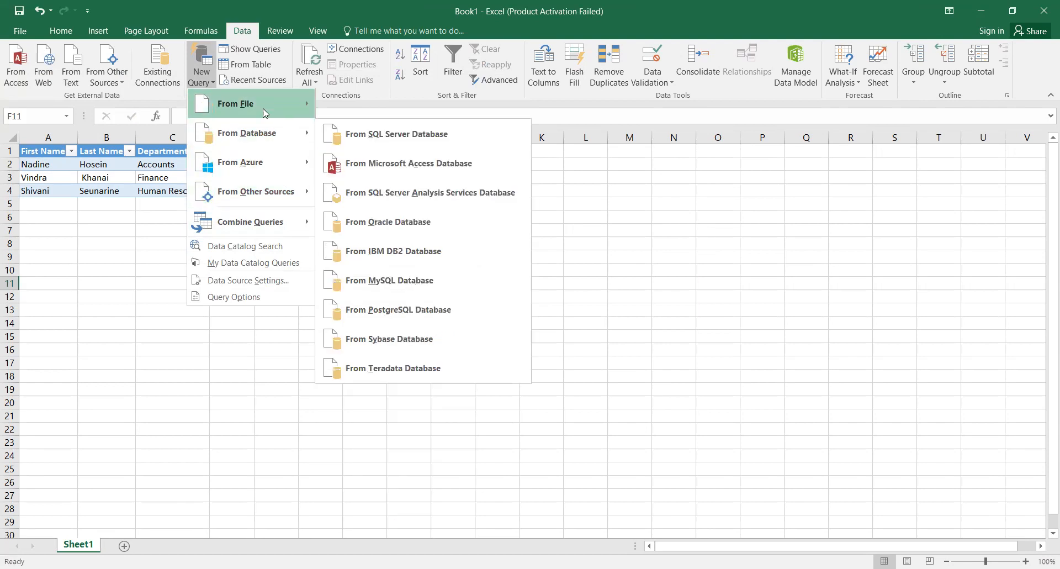
{"action": "mouse_move", "coordinate": [264, 105]}
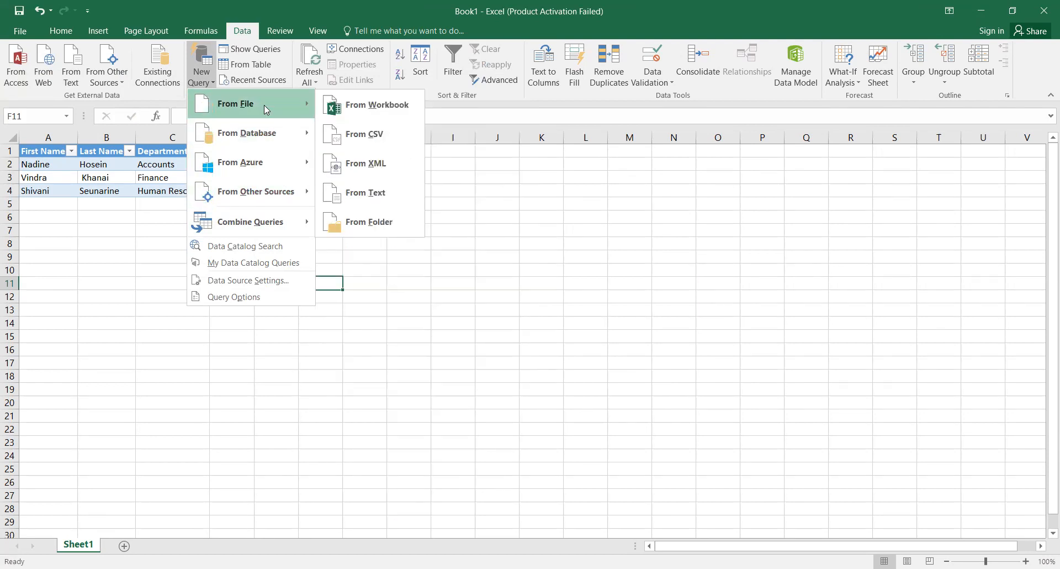
{"action": "left_click", "coordinate": [575, 242]}
Step: Save the workbook as Book1 in the Desktop folder via Save As
{"action": "left_click", "coordinate": [21, 31]}
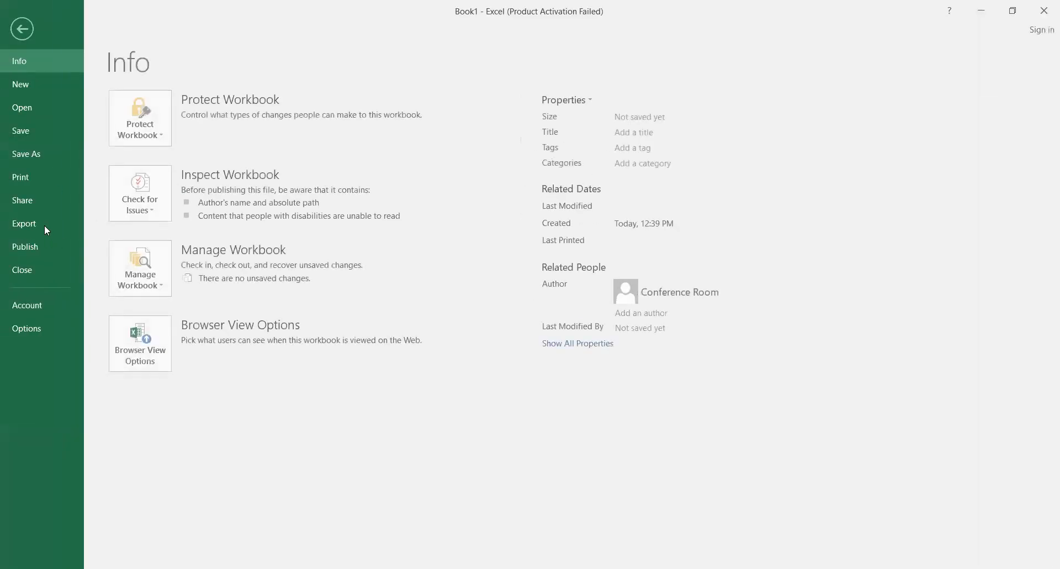
{"action": "left_click", "coordinate": [31, 157]}
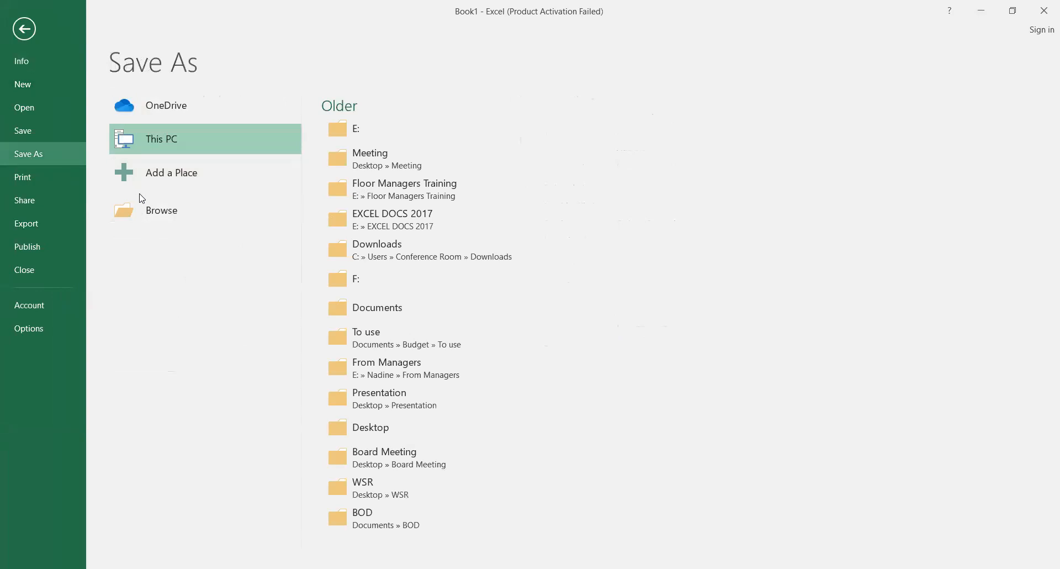
{"action": "left_click", "coordinate": [178, 214]}
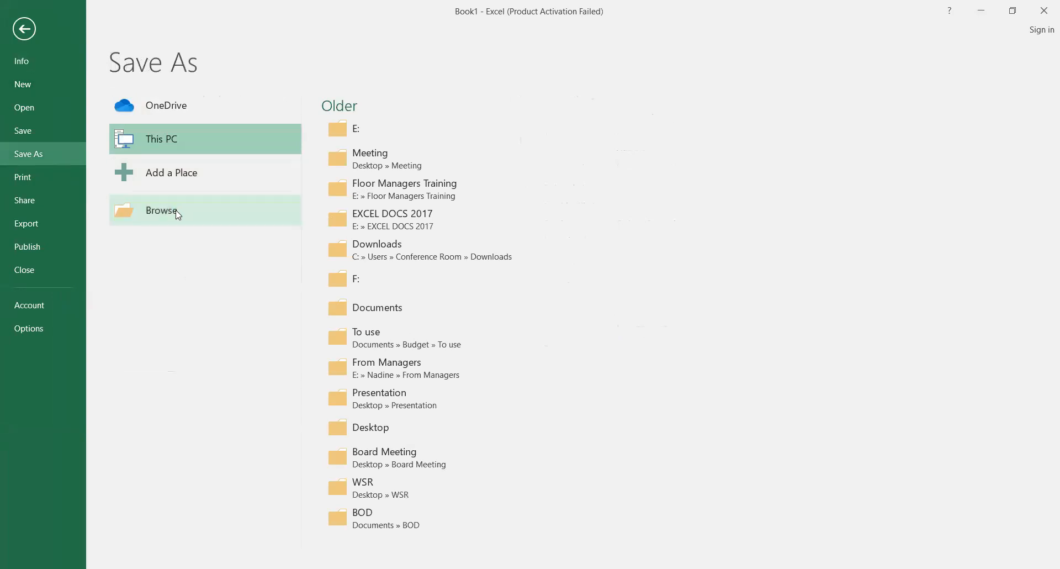
{"action": "left_click", "coordinate": [56, 95]}
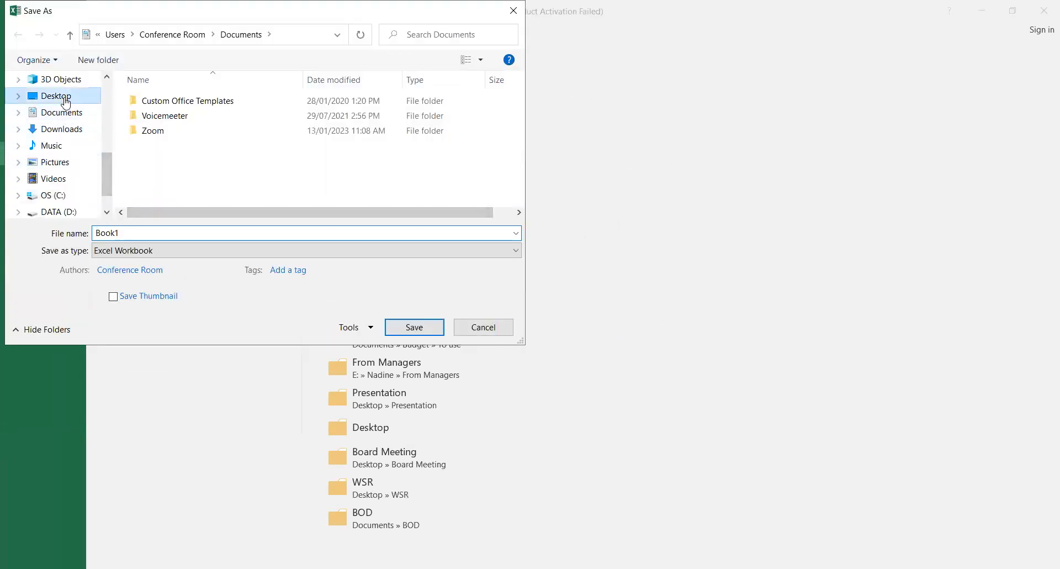
{"action": "left_click", "coordinate": [160, 236]}
{"action": "left_click", "coordinate": [160, 236]}
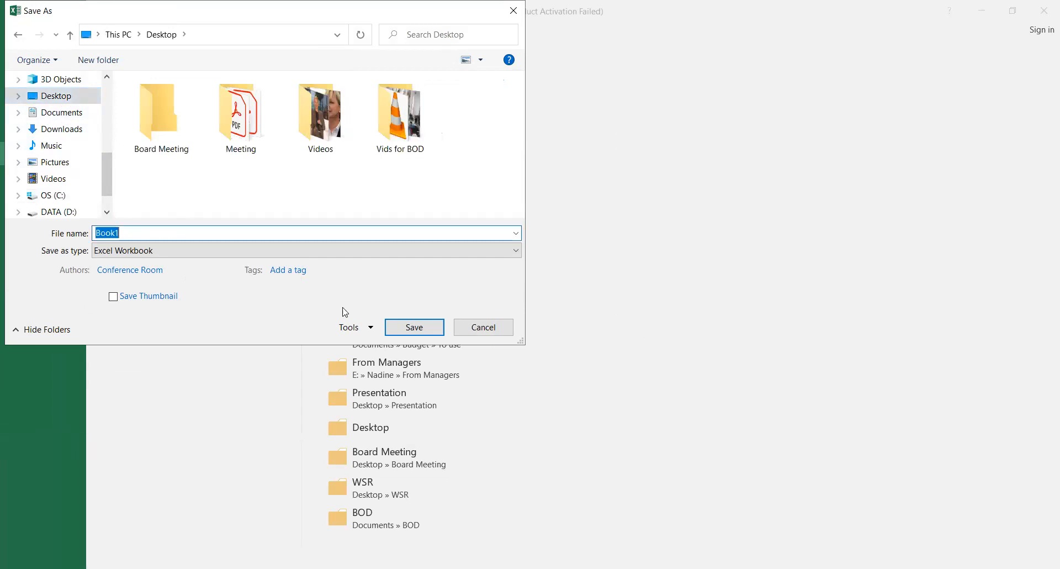
{"action": "left_click", "coordinate": [409, 332]}
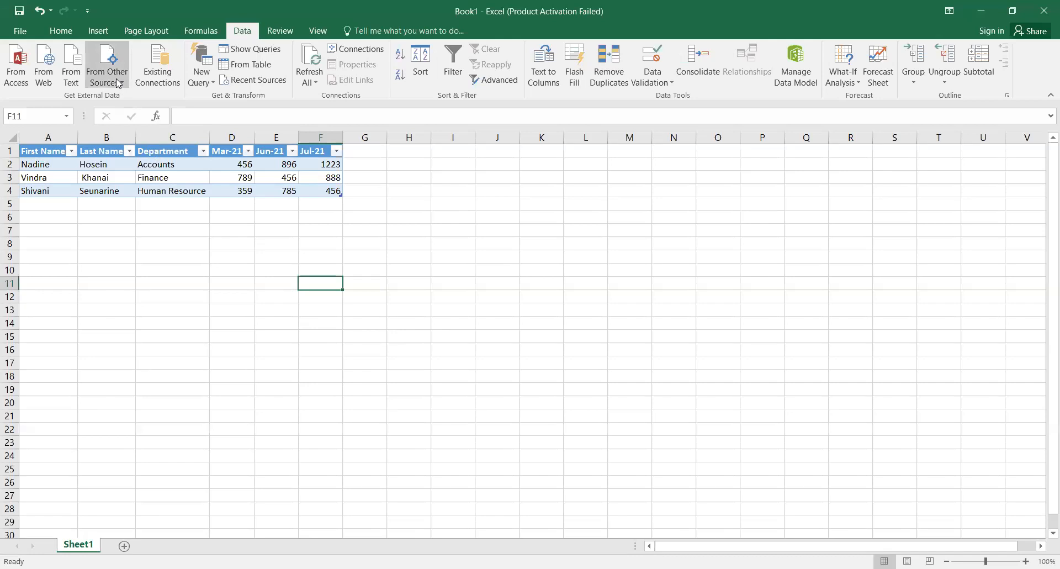
{"action": "left_click", "coordinate": [118, 83]}
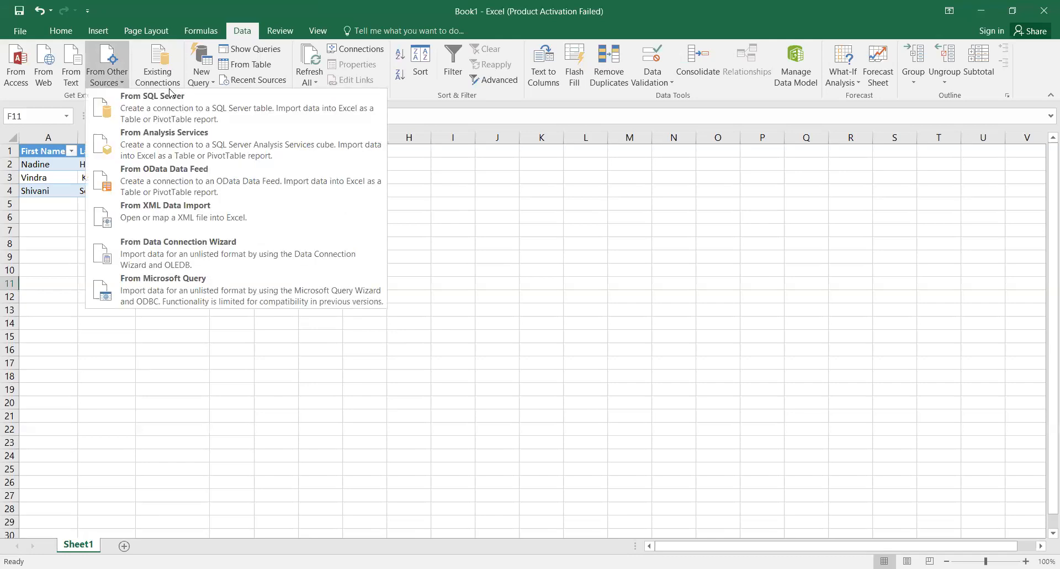
{"action": "left_click", "coordinate": [1017, 61]}
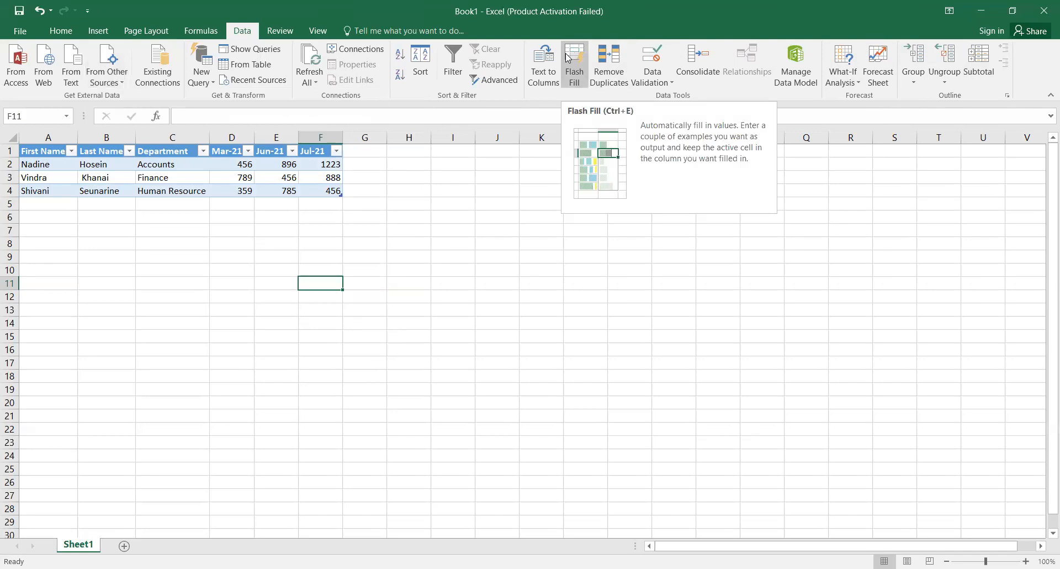
Step: Close Book1 and, in a blank workbook, start a workbook import of Desktop Book1
{"action": "left_click", "coordinate": [1050, 14]}
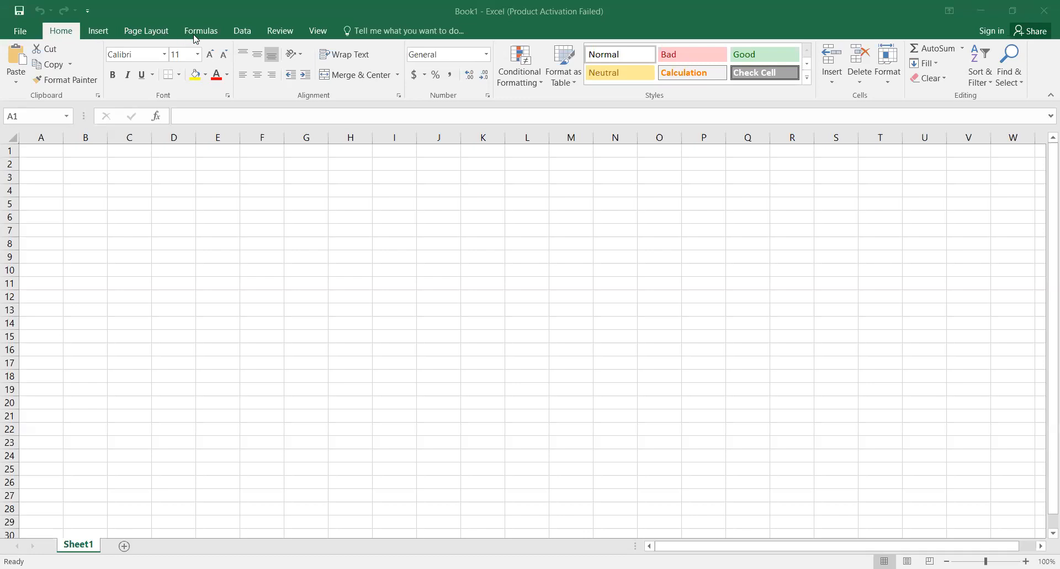
{"action": "left_click", "coordinate": [243, 32]}
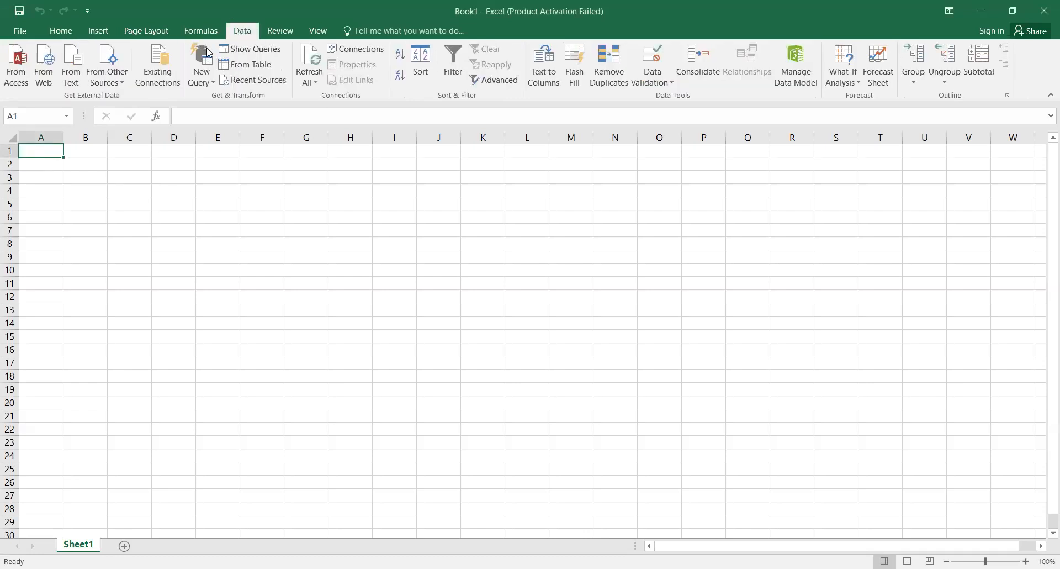
{"action": "left_click", "coordinate": [112, 87]}
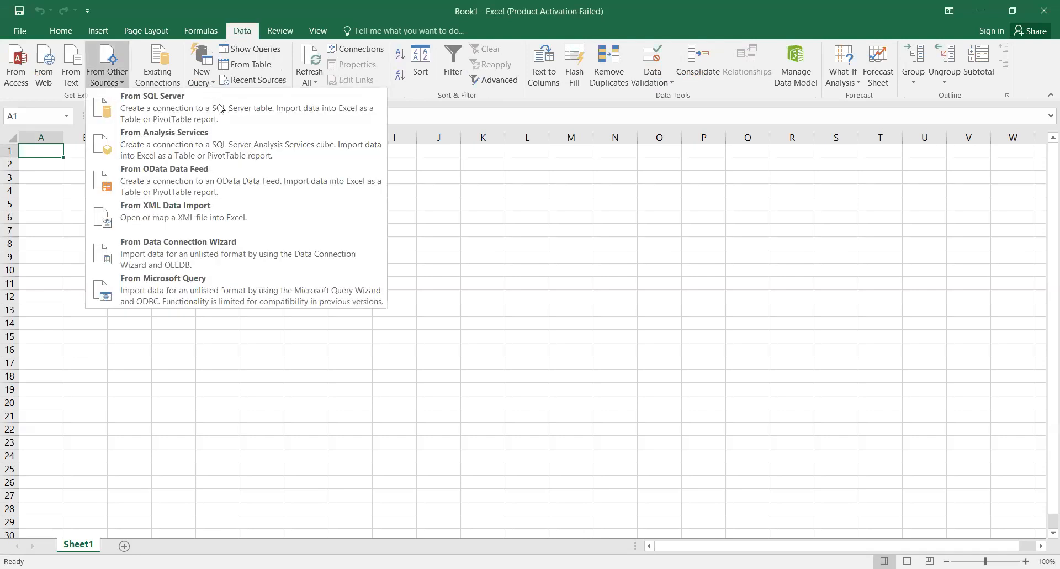
{"action": "left_click", "coordinate": [358, 110]}
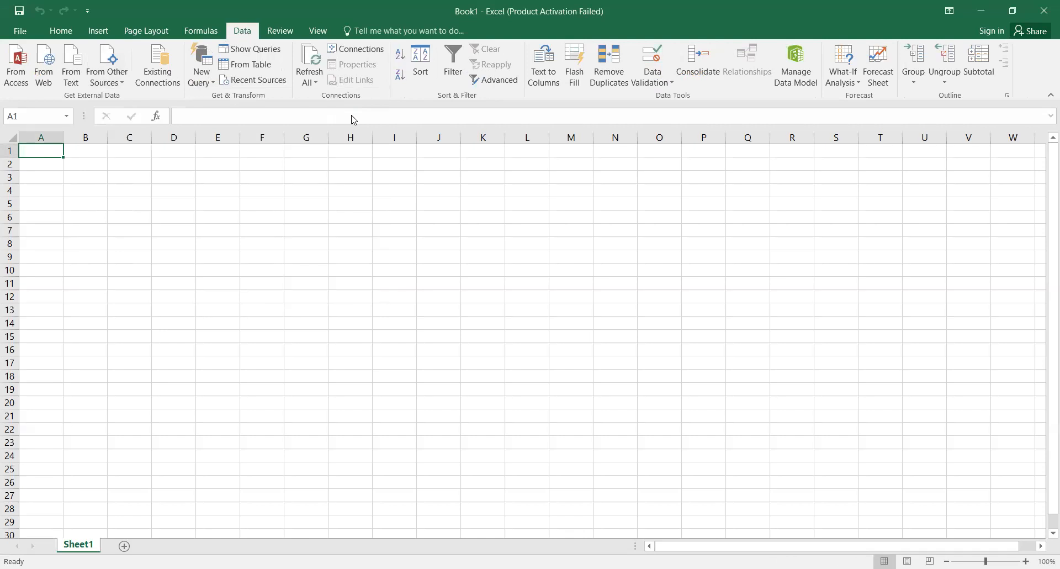
{"action": "left_click", "coordinate": [81, 142]}
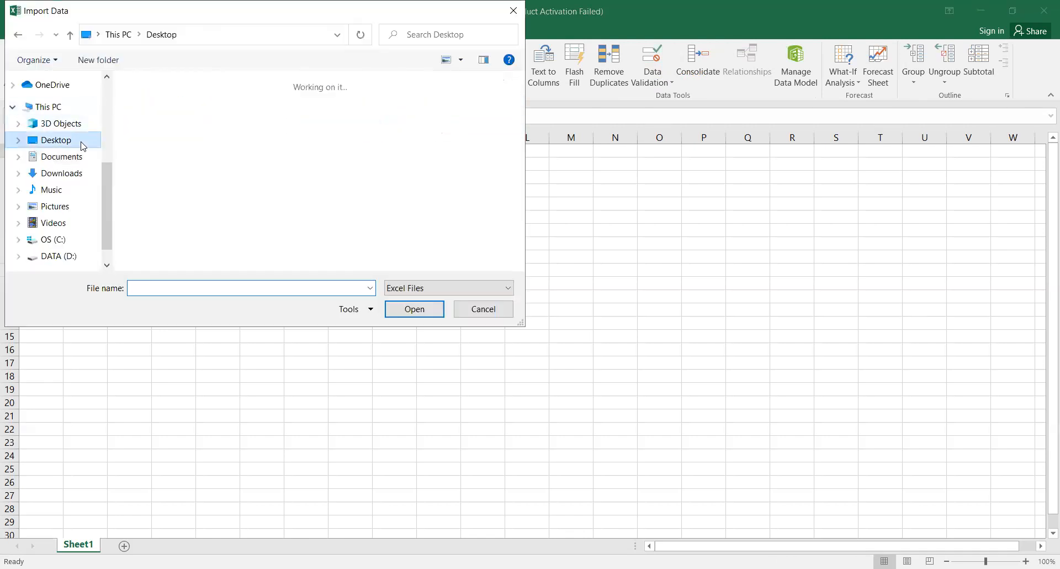
{"action": "double_click", "coordinate": [473, 136]}
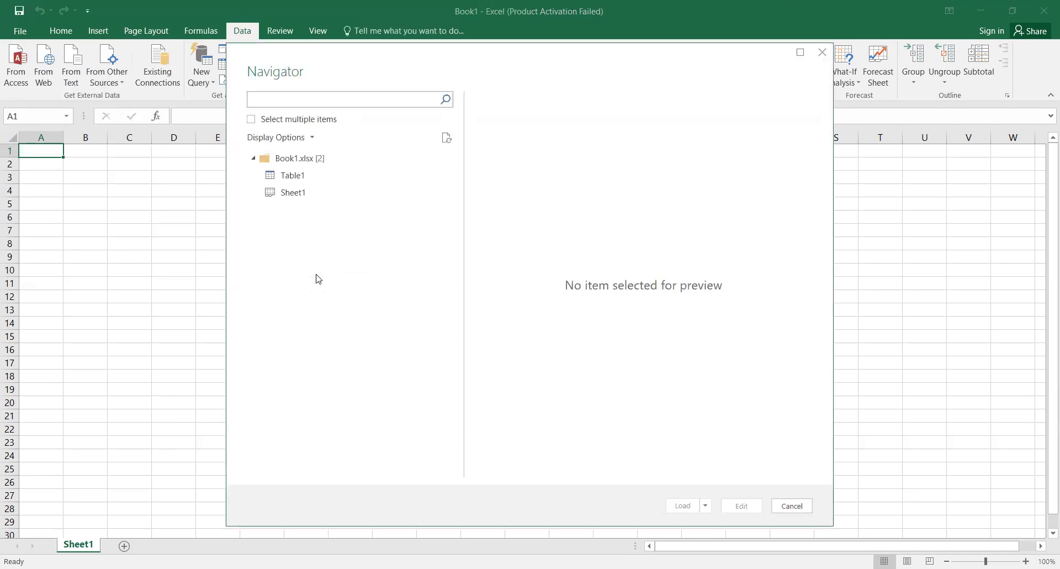
Step: Preview Table1 and Sheet1 in the Navigator, then cancel without loading
{"action": "left_click", "coordinate": [295, 178]}
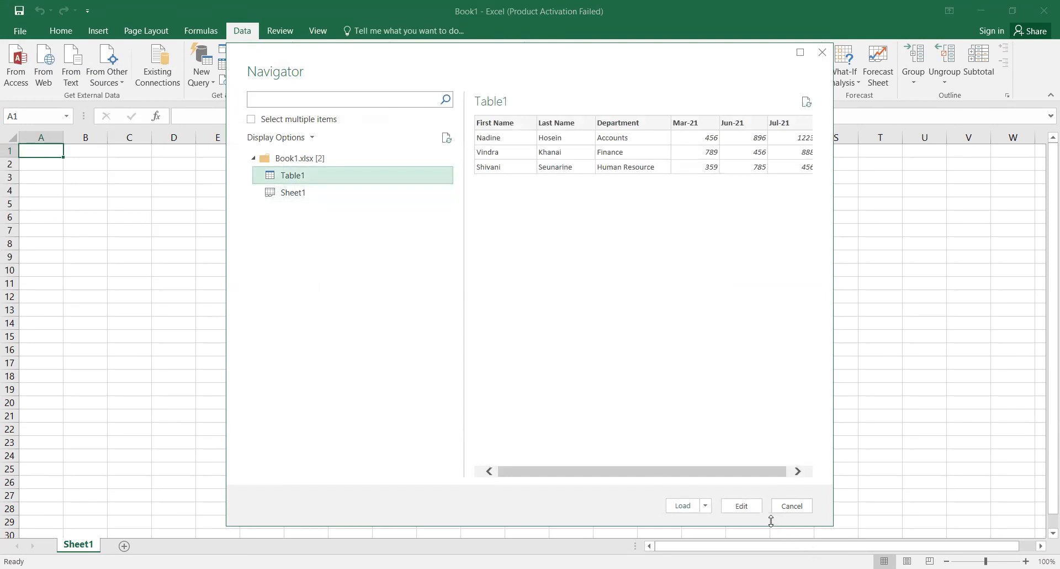
{"action": "left_click", "coordinate": [298, 199]}
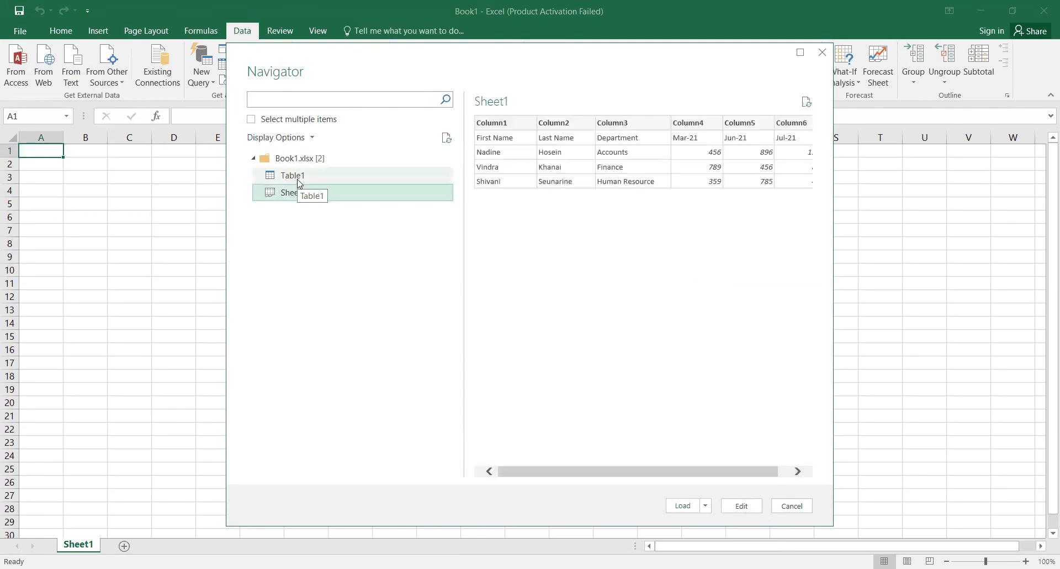
{"action": "left_click", "coordinate": [299, 183]}
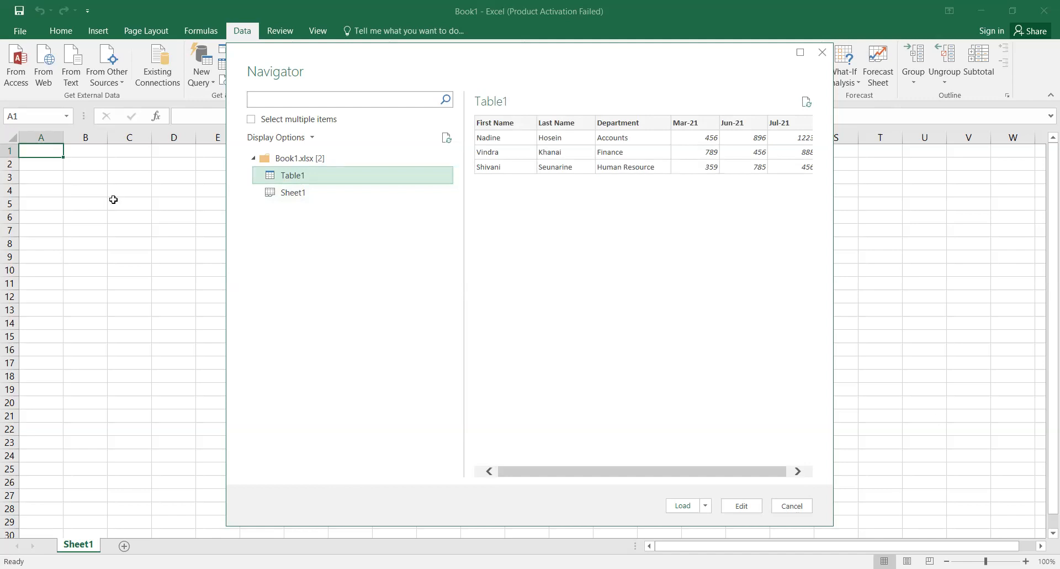
{"action": "key", "text": "Escape"}
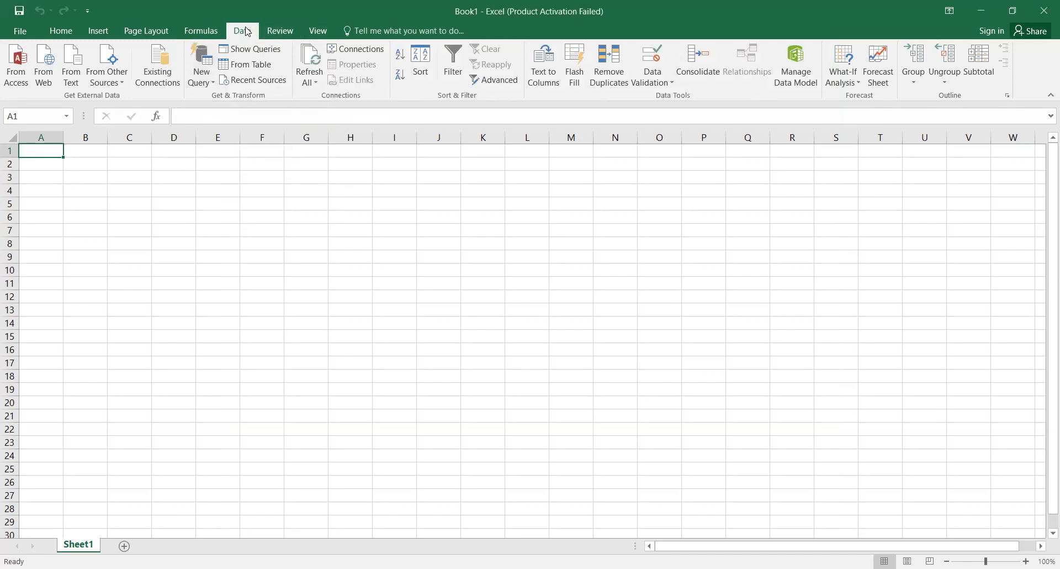
Step: Import Book1.xlsx from the Desktop via New Query > From Workbook and load Table1
{"action": "left_click", "coordinate": [201, 83]}
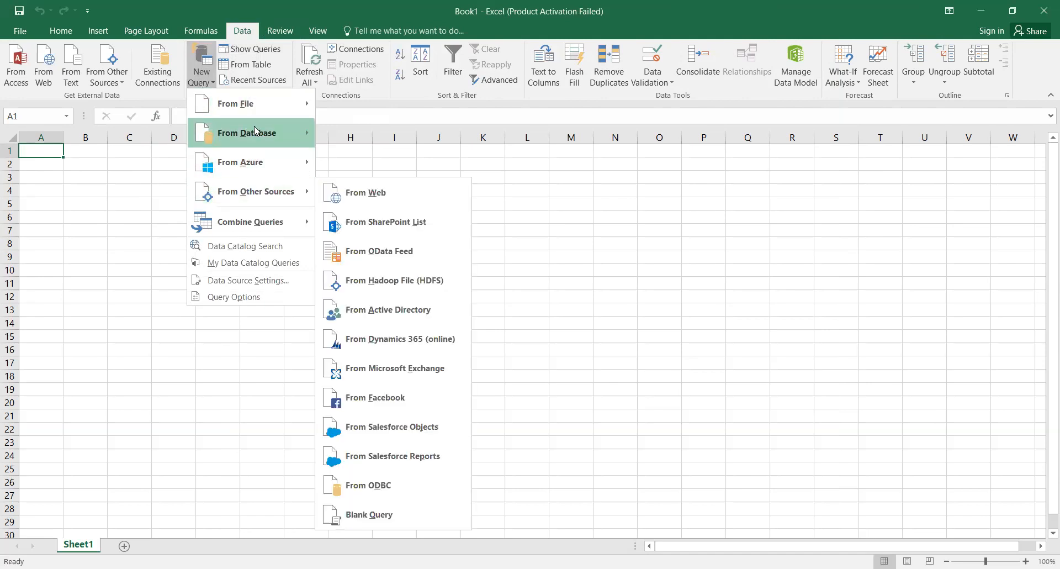
{"action": "mouse_move", "coordinate": [259, 108]}
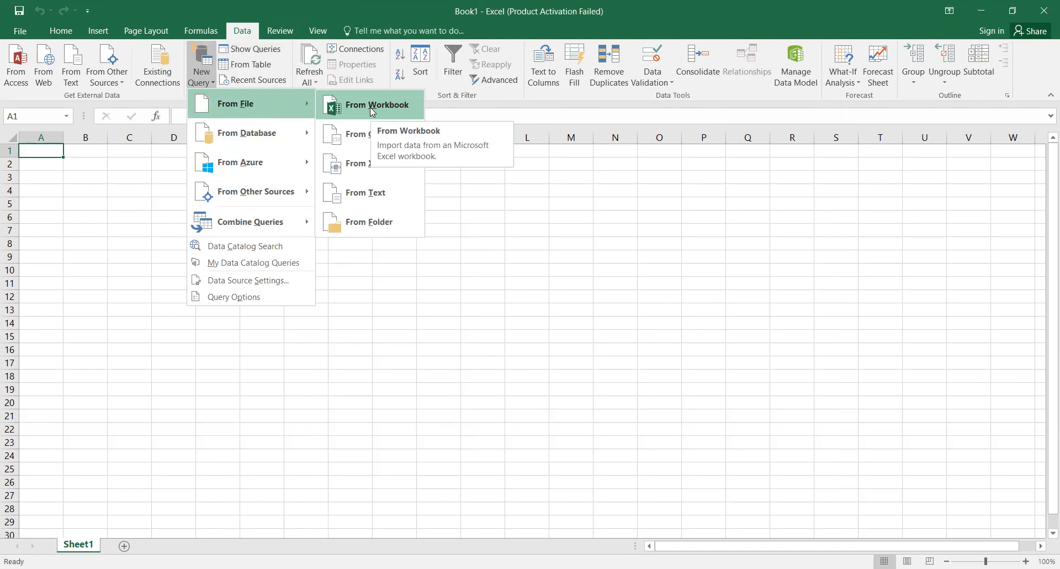
{"action": "left_click", "coordinate": [373, 111]}
{"action": "left_click", "coordinate": [78, 139]}
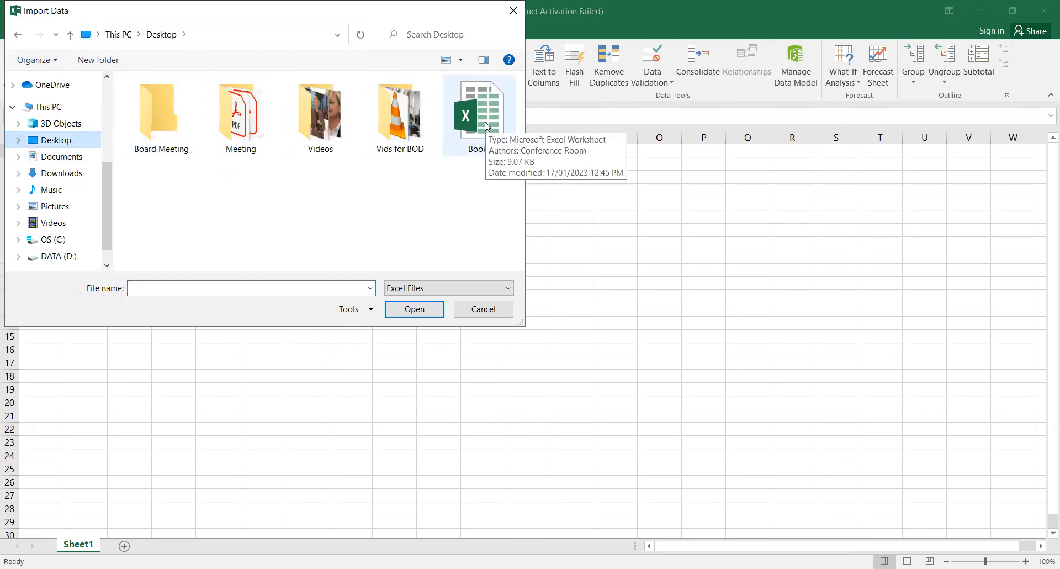
{"action": "left_click", "coordinate": [488, 127]}
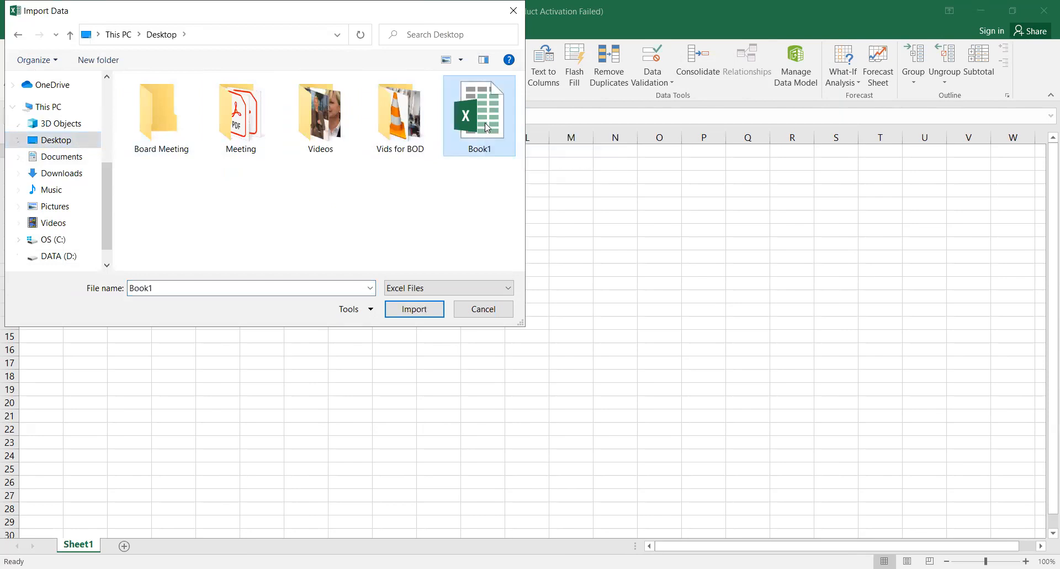
{"action": "left_click", "coordinate": [426, 315]}
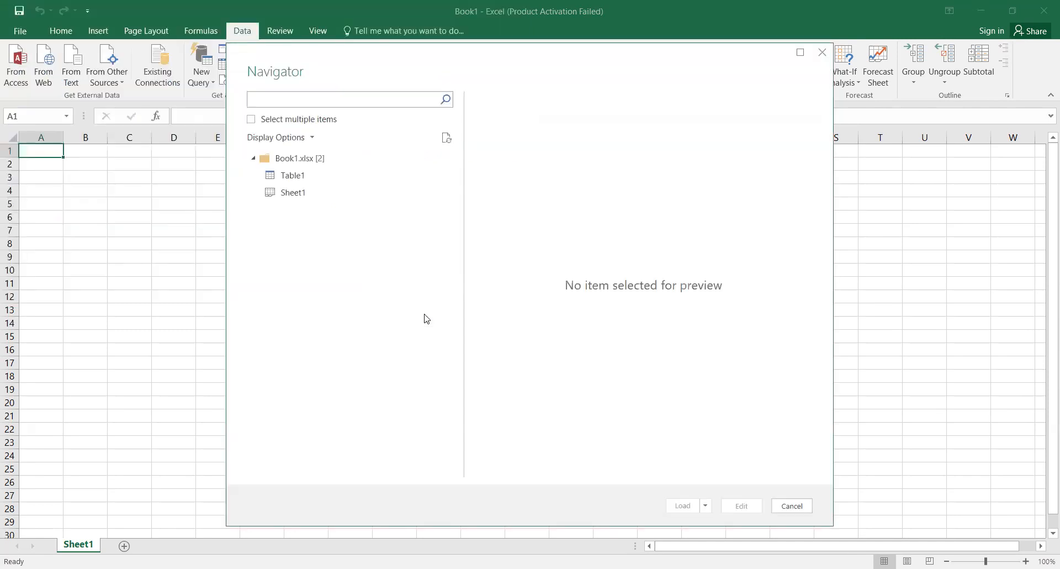
{"action": "left_click", "coordinate": [298, 180]}
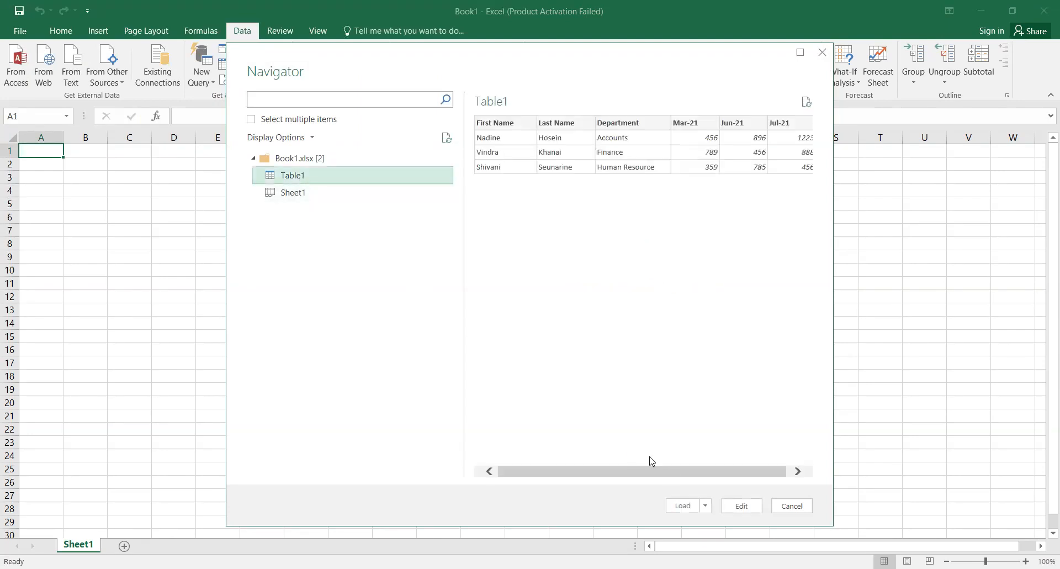
{"action": "left_click", "coordinate": [684, 506]}
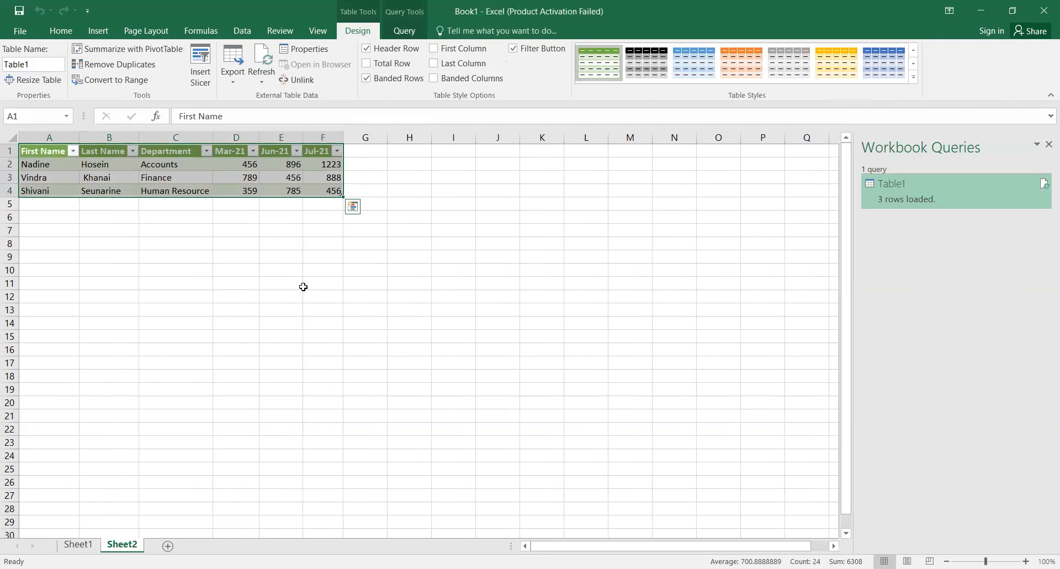
{"action": "left_click", "coordinate": [236, 35]}
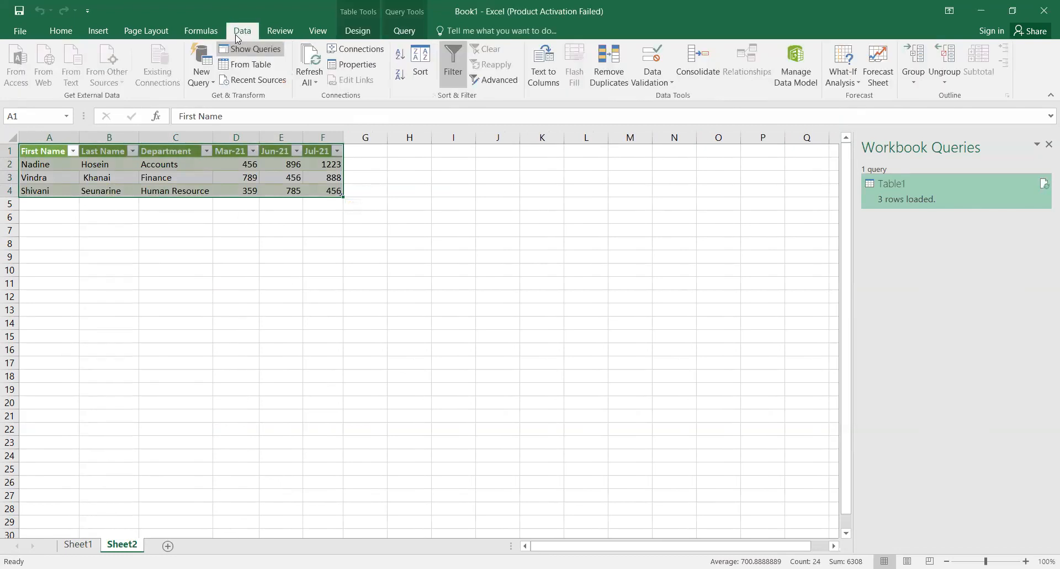
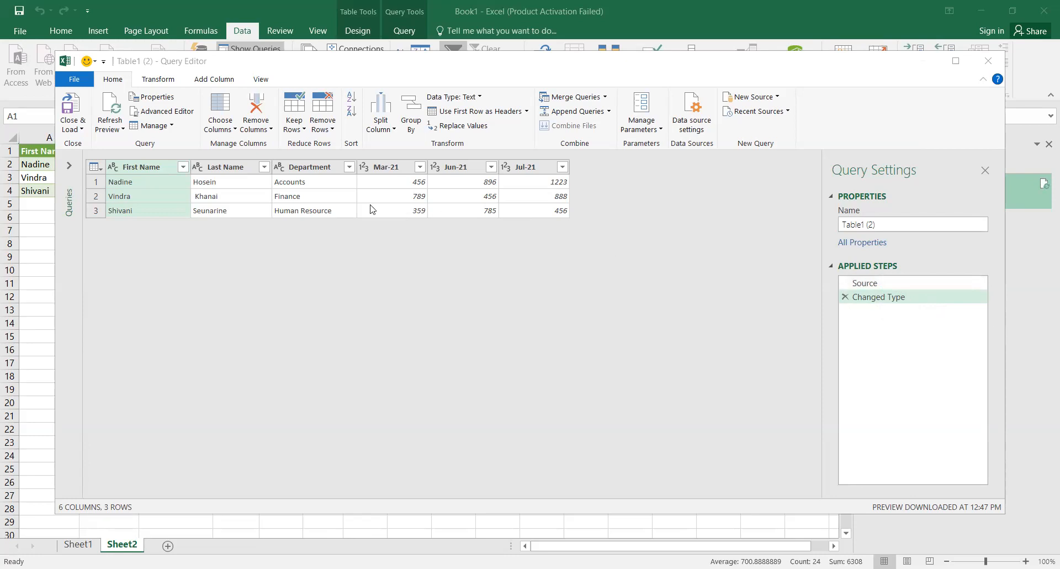
Step: Transpose the employee table from the Last Name column into three columns and six rows
{"action": "left_click", "coordinate": [231, 171]}
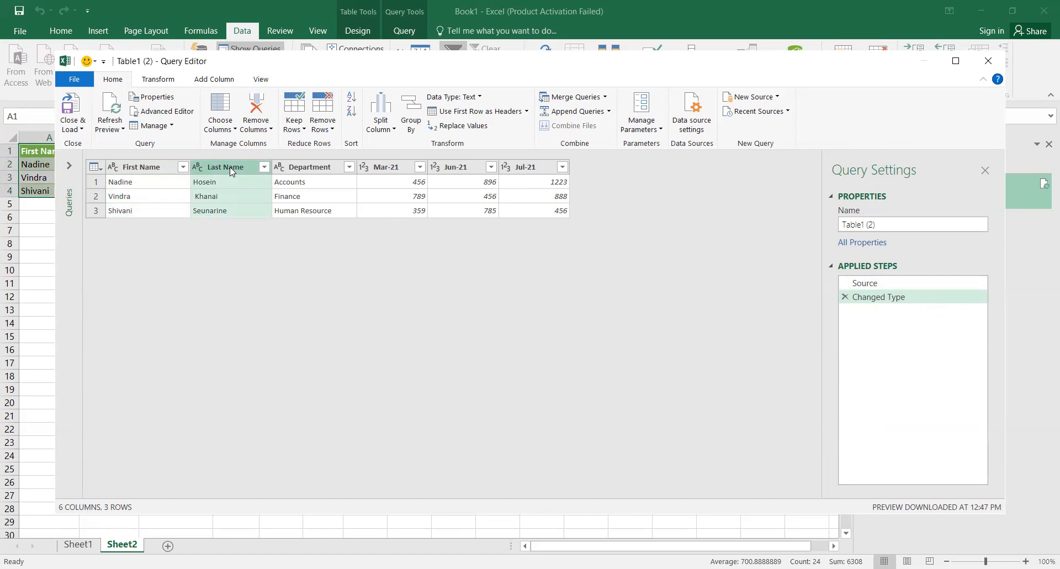
{"action": "left_click", "coordinate": [170, 79]}
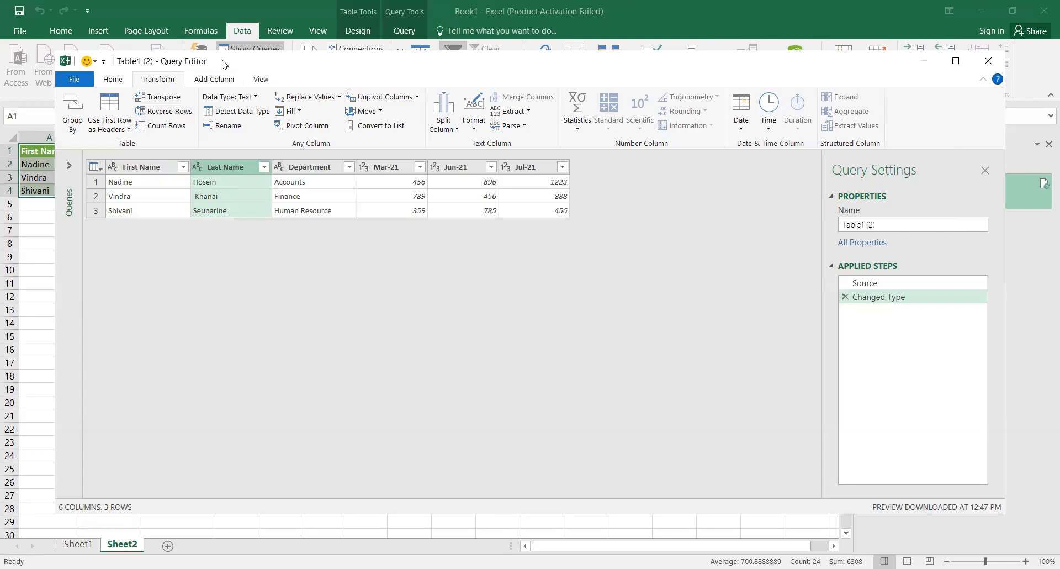
{"action": "left_click", "coordinate": [172, 105]}
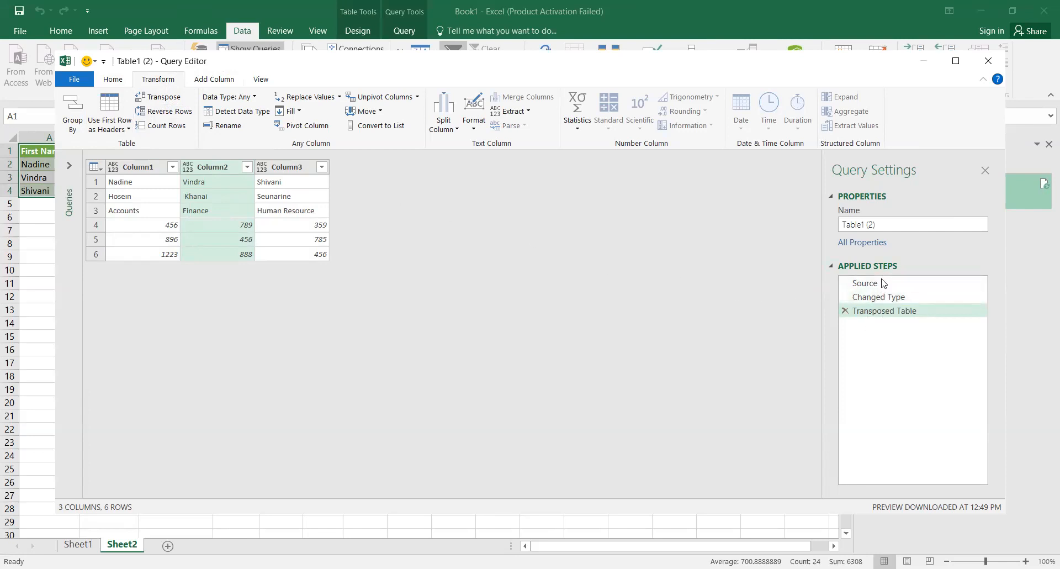
Step: Delete the Transposed Table applied step to restore the original six-column employee table
{"action": "right_click", "coordinate": [865, 315]}
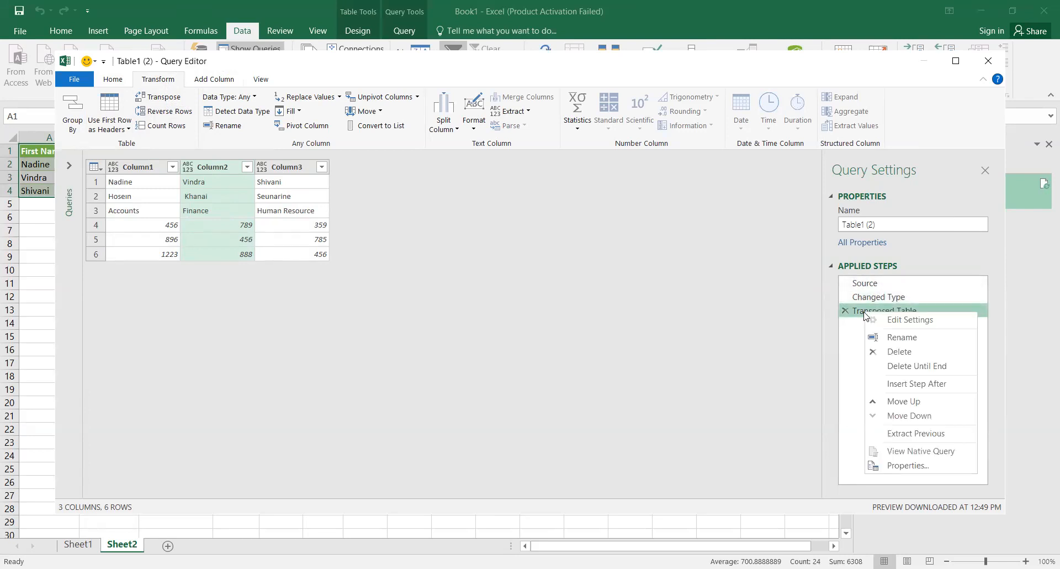
{"action": "left_click", "coordinate": [891, 352]}
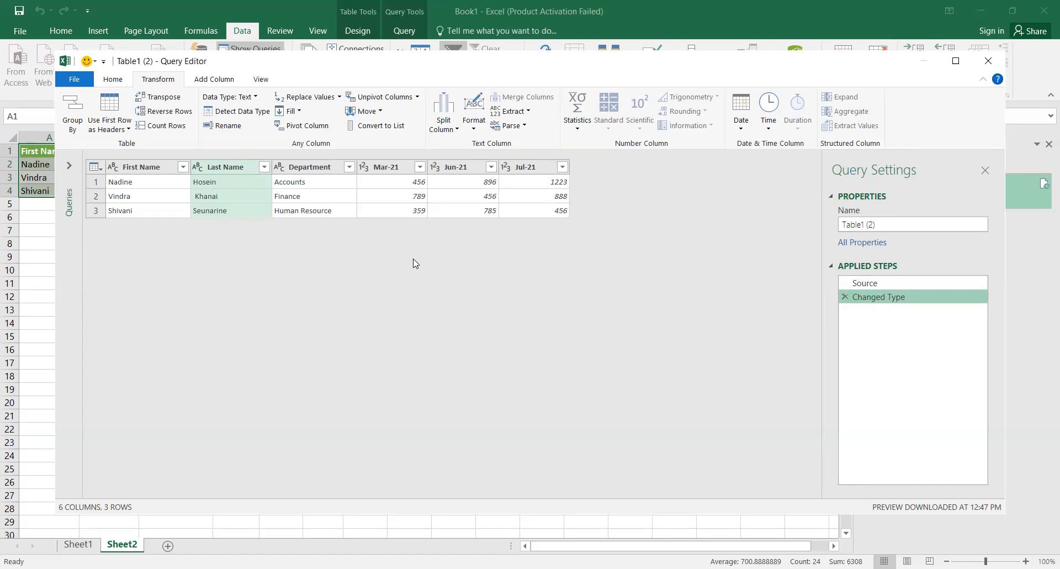
{"action": "right_click", "coordinate": [253, 171]}
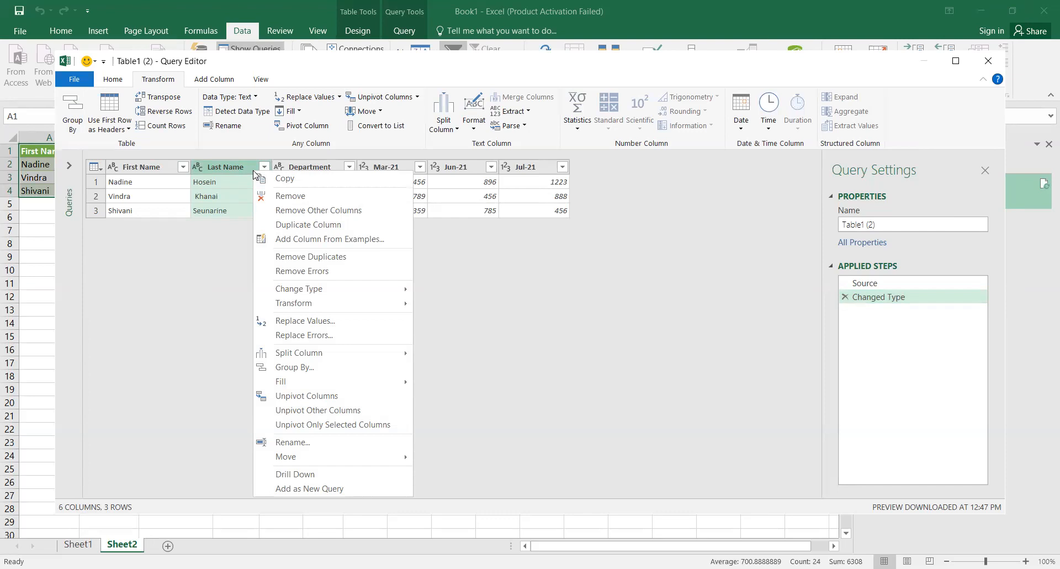
{"action": "mouse_move", "coordinate": [312, 308]}
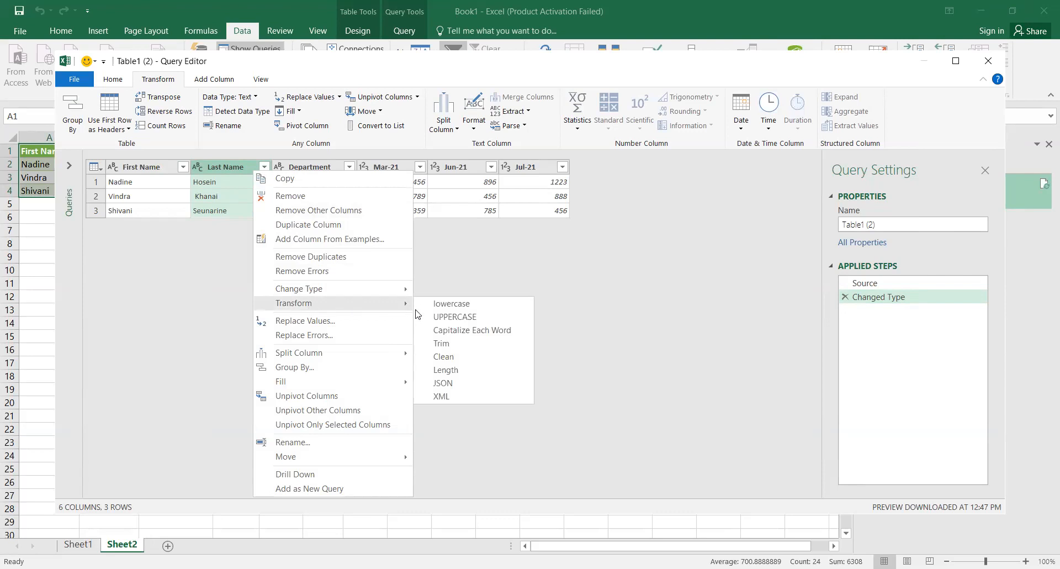
{"action": "left_click", "coordinate": [449, 319]}
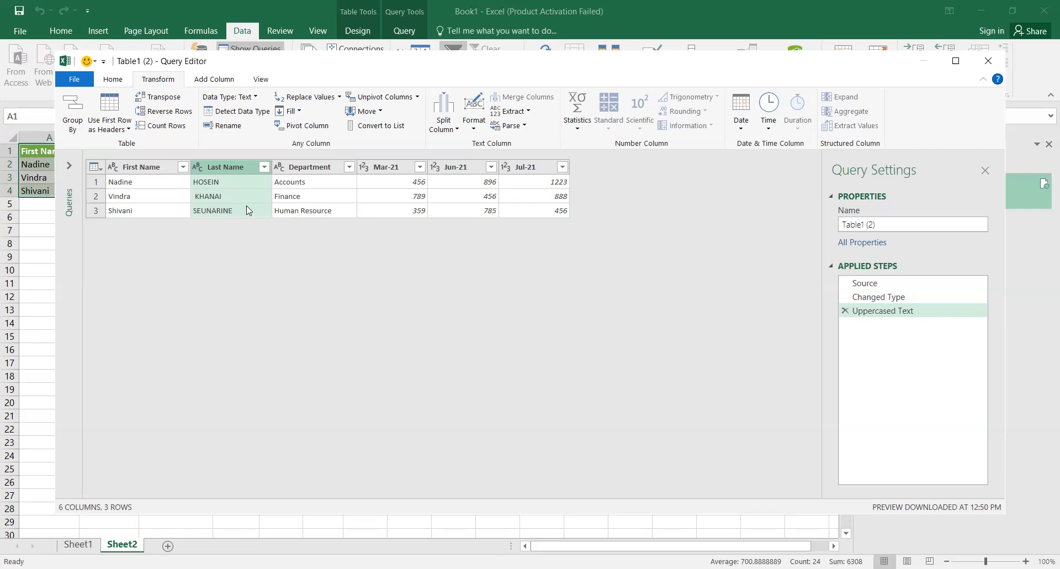
{"action": "left_click", "coordinate": [155, 166]}
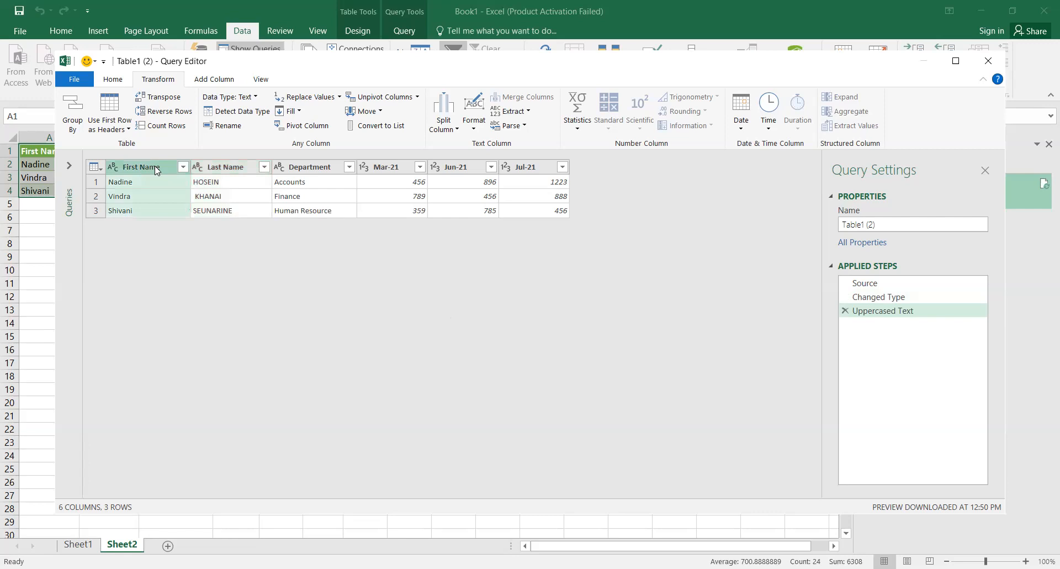
{"action": "left_click", "coordinate": [242, 167], "text": "ctrl"}
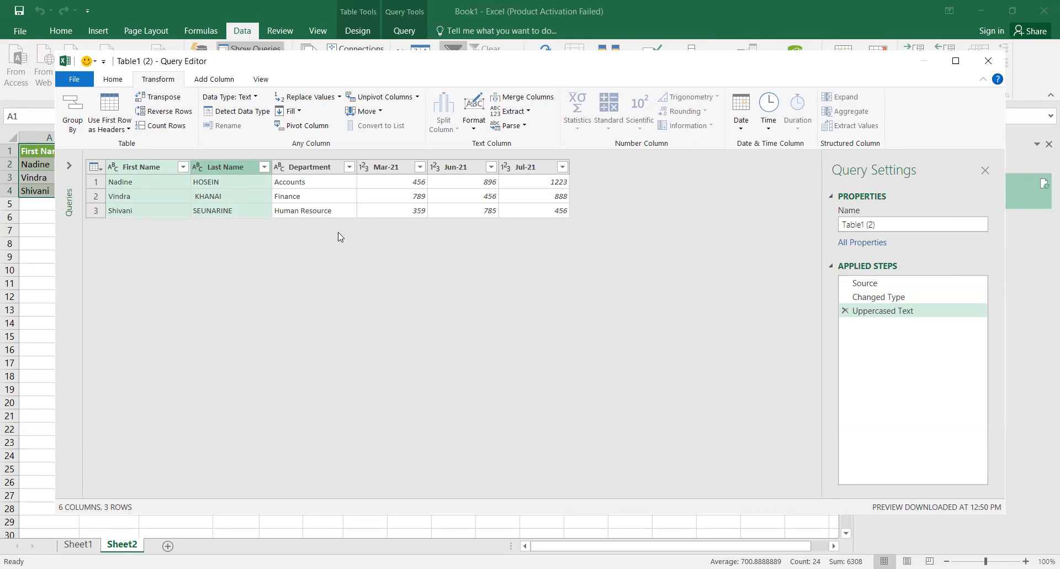
{"action": "left_click", "coordinate": [529, 100]}
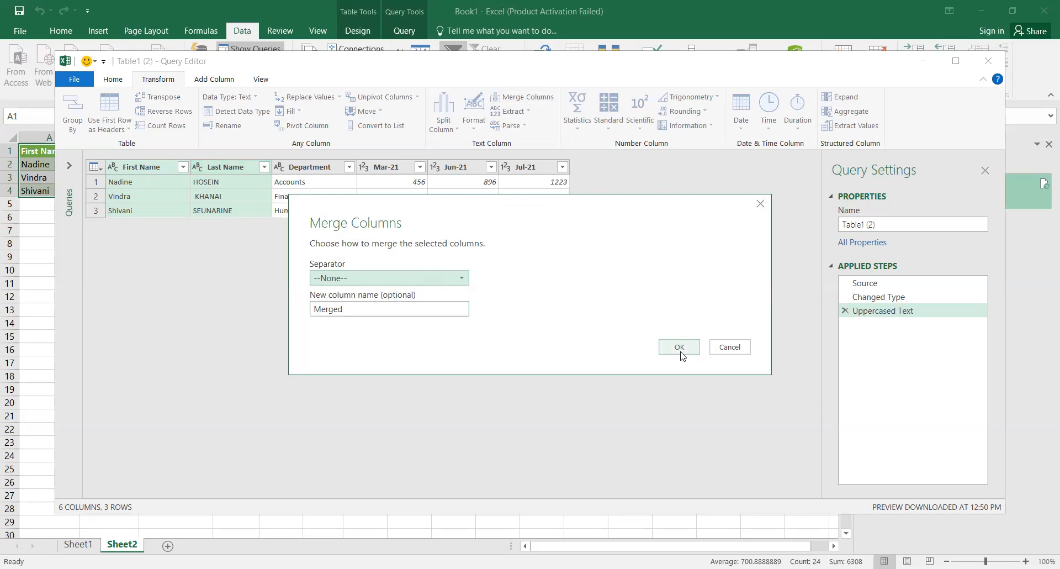
{"action": "left_click", "coordinate": [448, 279]}
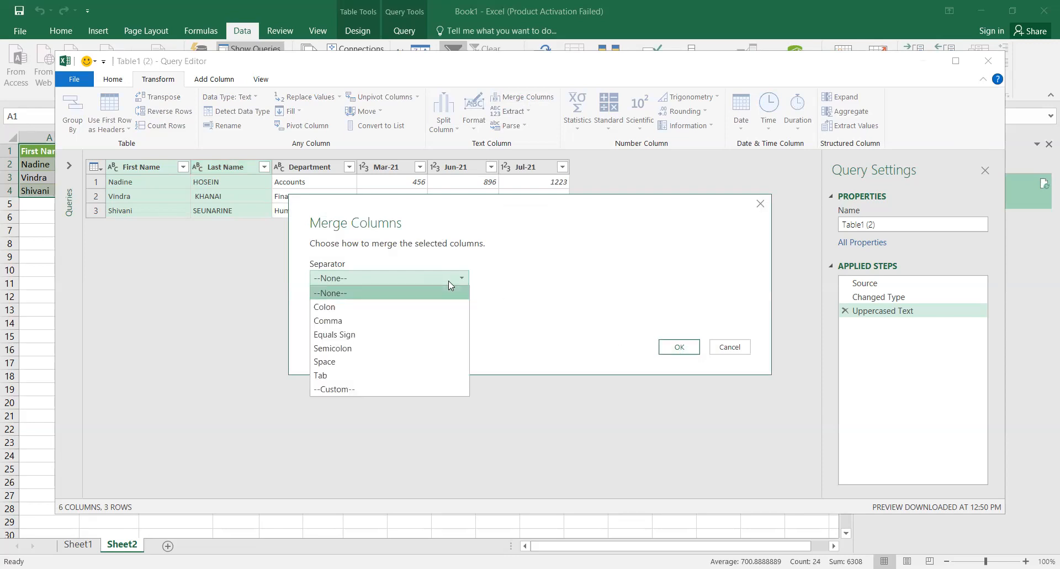
{"action": "left_click", "coordinate": [378, 323]}
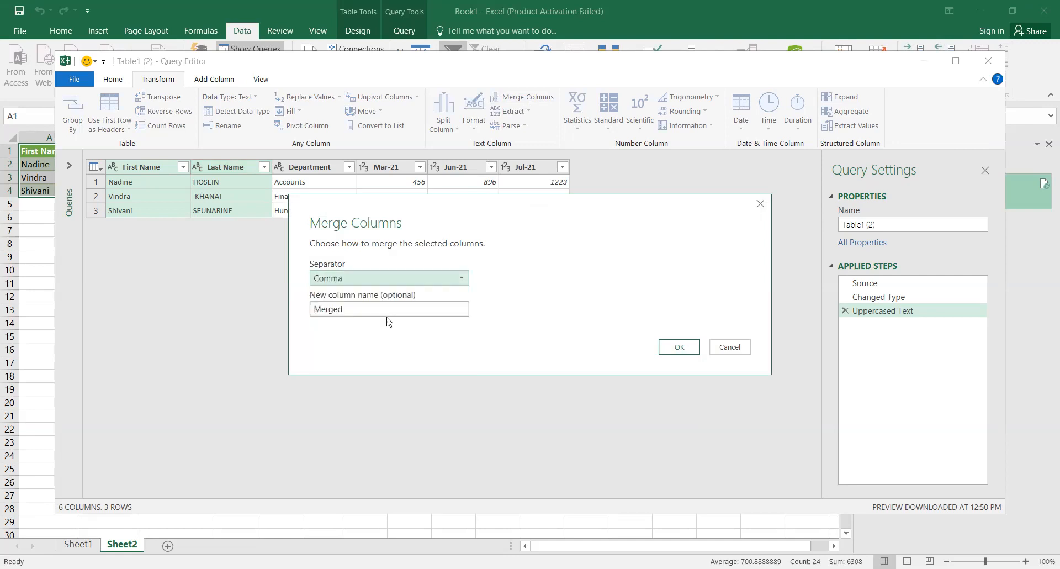
{"action": "left_click", "coordinate": [679, 347]}
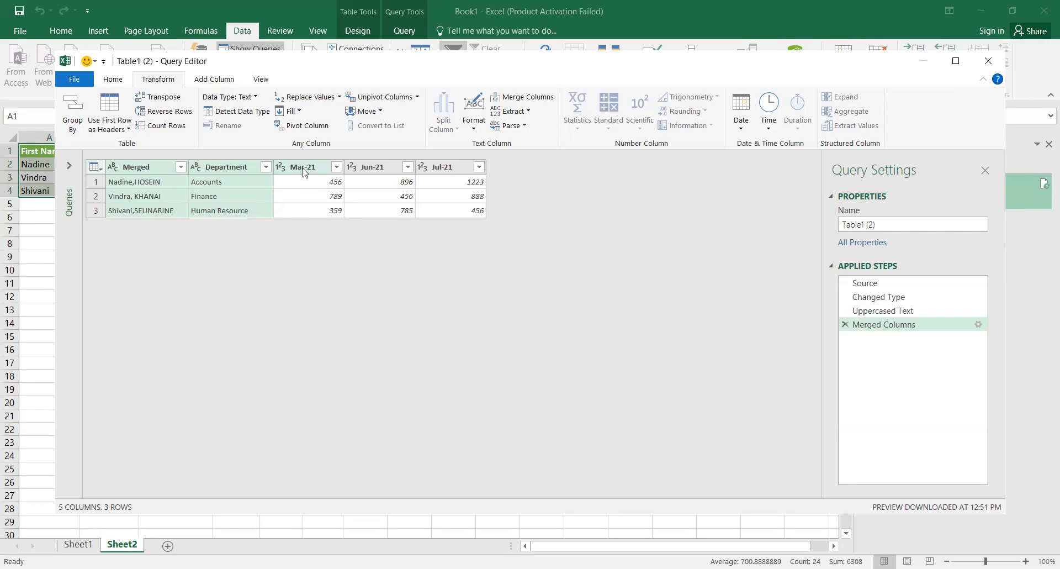
Step: Remove the Merged Columns step and unpivot every non-name column into Attribute–Value rows
{"action": "right_click", "coordinate": [900, 326]}
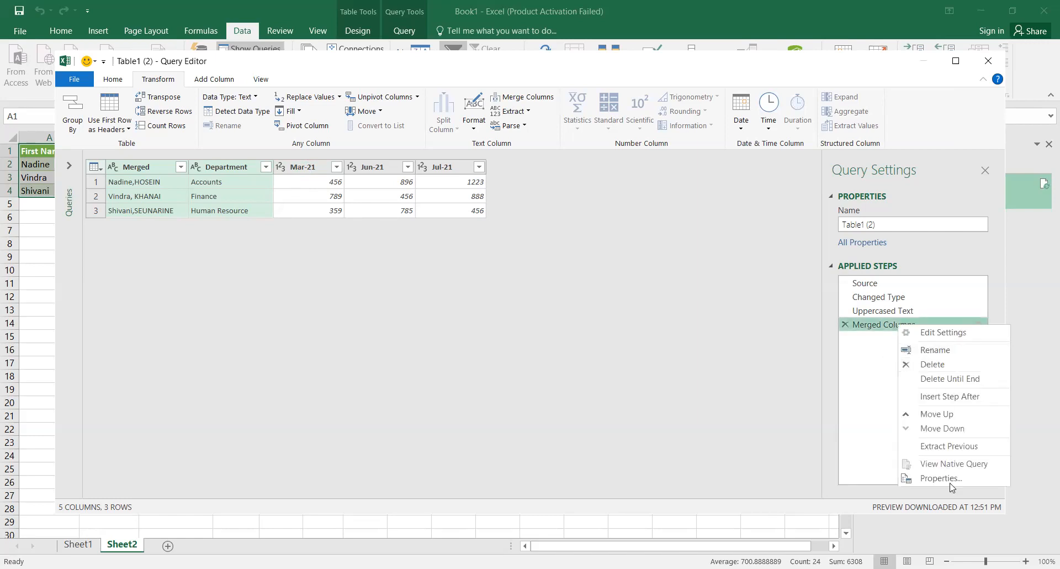
{"action": "left_click", "coordinate": [933, 364]}
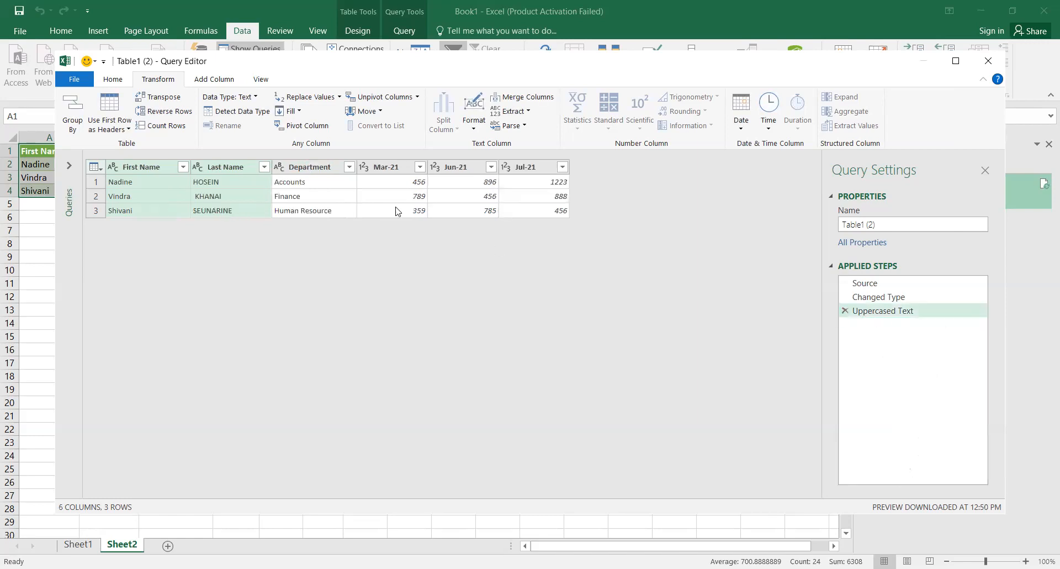
{"action": "right_click", "coordinate": [148, 171]}
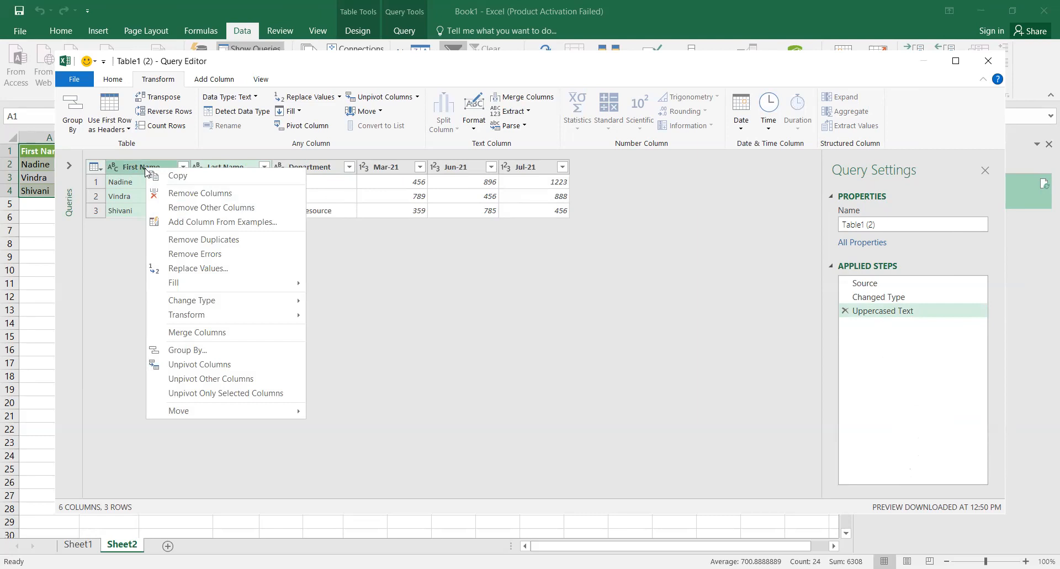
{"action": "left_click", "coordinate": [224, 379]}
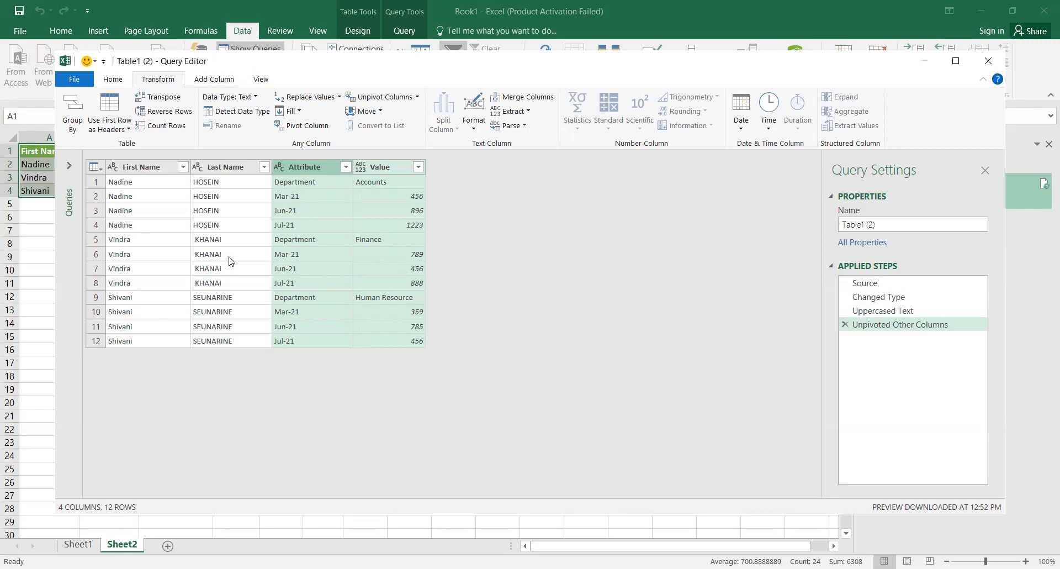
{"action": "right_click", "coordinate": [309, 167]}
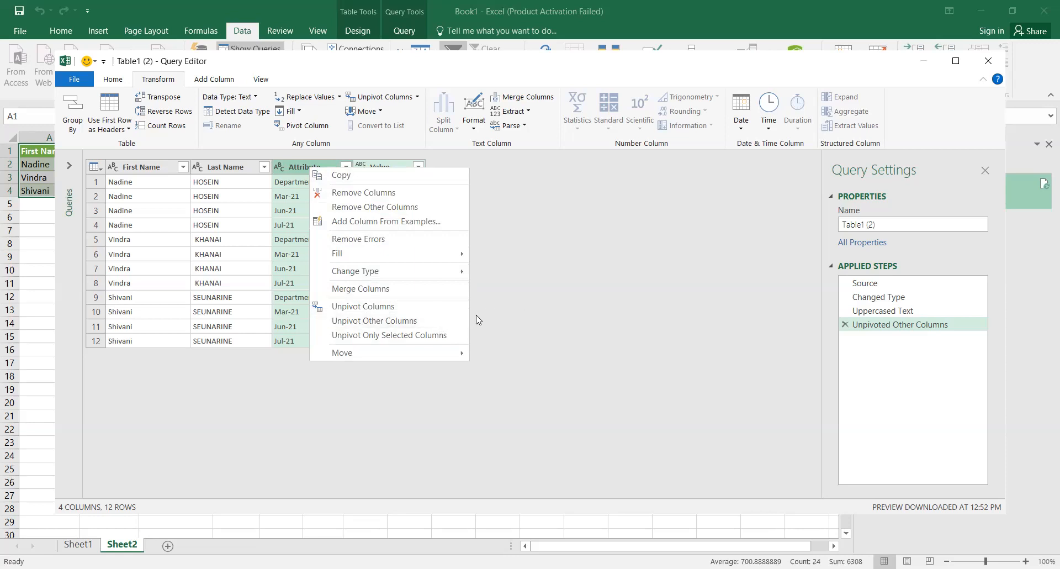
{"action": "left_click", "coordinate": [491, 314]}
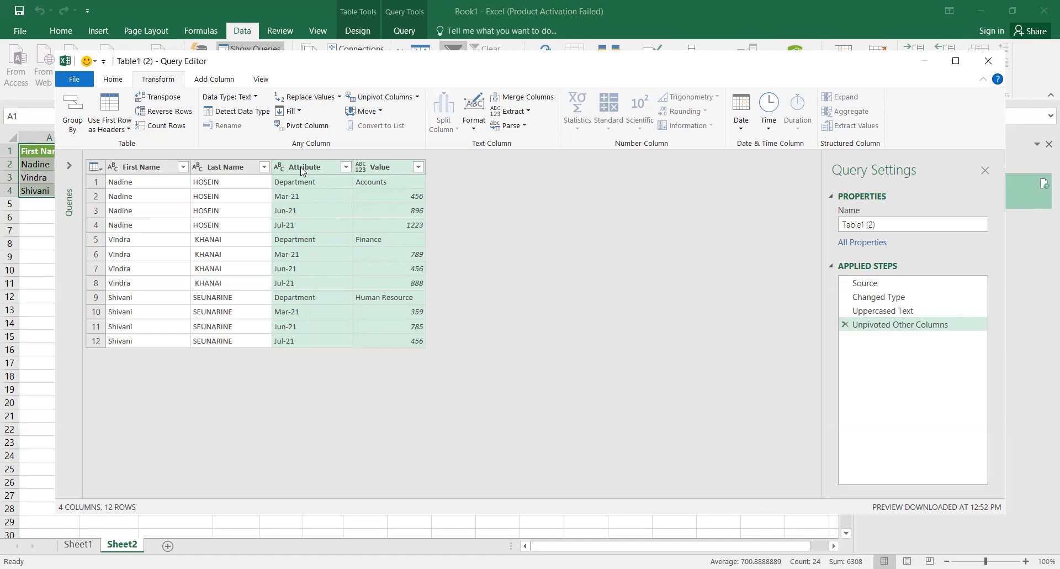
Step: Redo the unpivot keeping First Name, Last Name and Department, unpivoting only Mar-21, Jun-21 and Jul-21
{"action": "right_click", "coordinate": [877, 329]}
{"action": "left_click", "coordinate": [905, 365]}
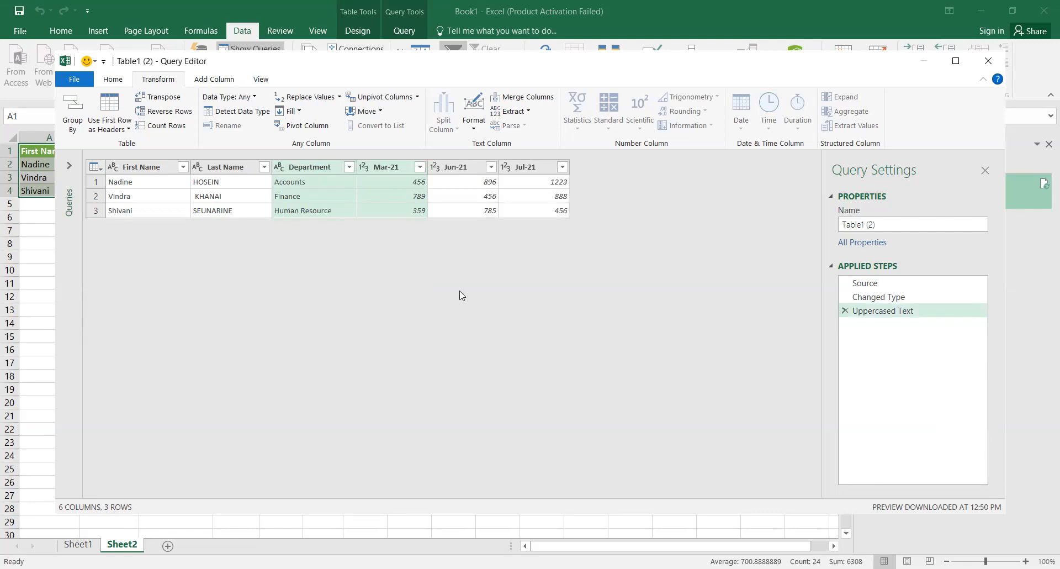
{"action": "left_click", "coordinate": [144, 167]}
{"action": "left_click", "coordinate": [229, 168], "text": "ctrl"}
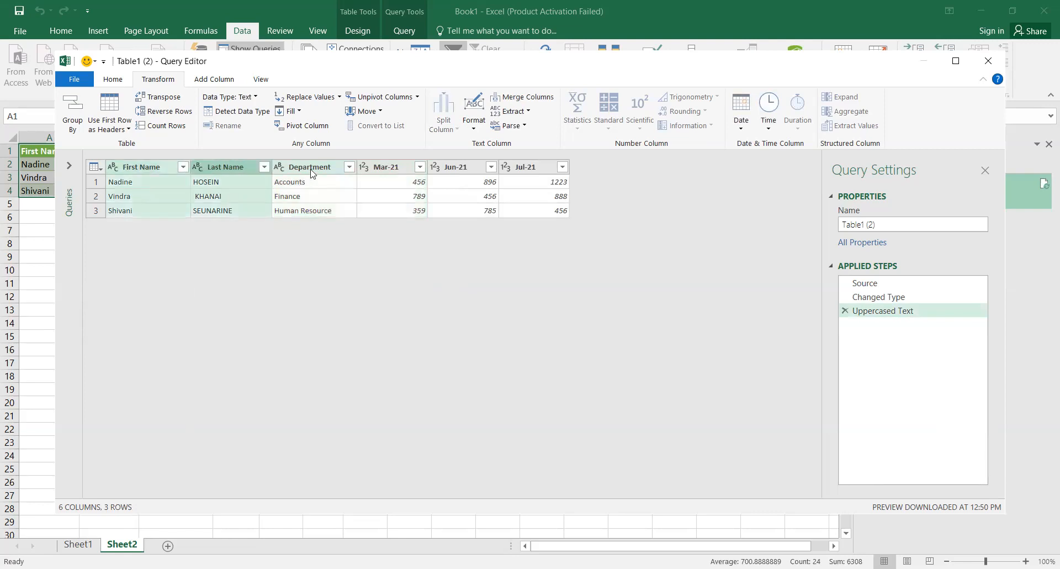
{"action": "left_click", "coordinate": [312, 170], "text": "ctrl"}
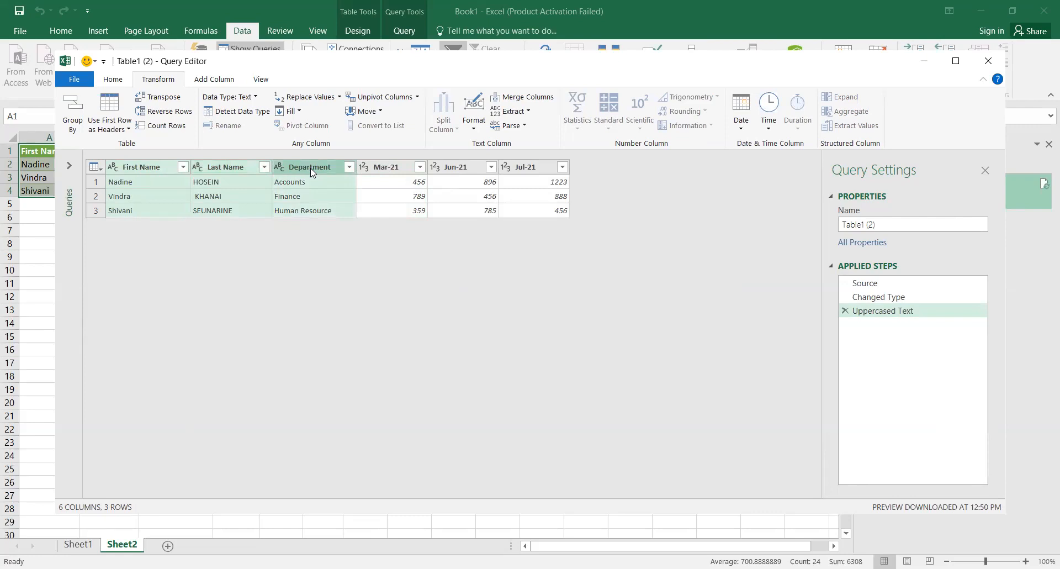
{"action": "right_click", "coordinate": [311, 172]}
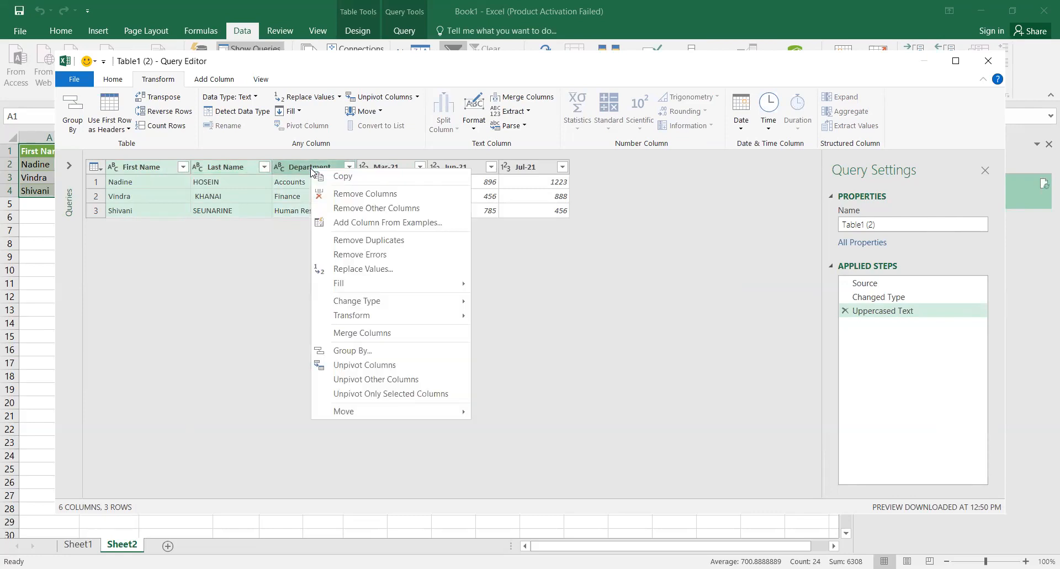
{"action": "left_click", "coordinate": [376, 378]}
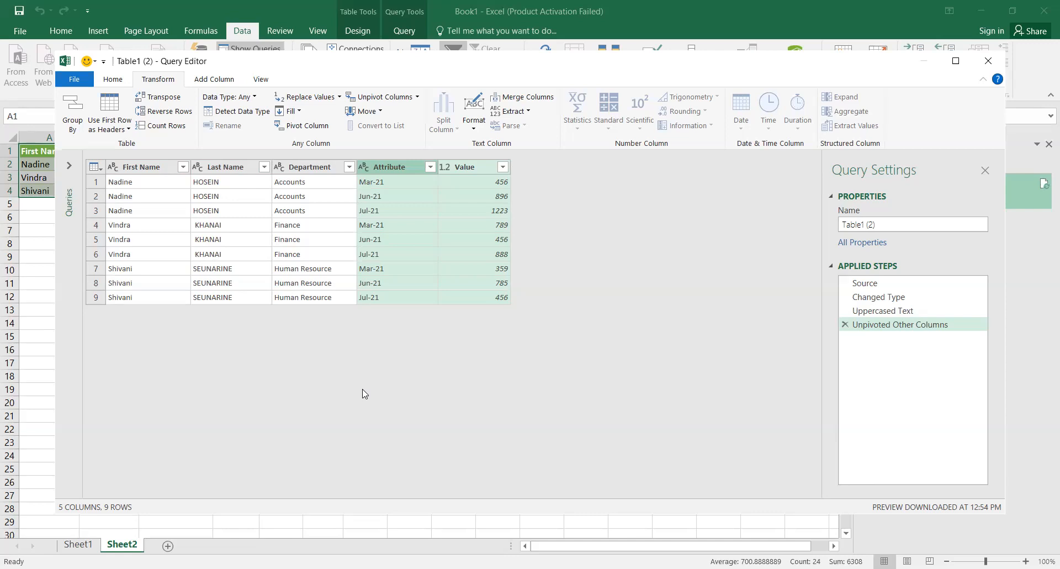
Step: Rename the Attribute column to Date
{"action": "double_click", "coordinate": [399, 167]}
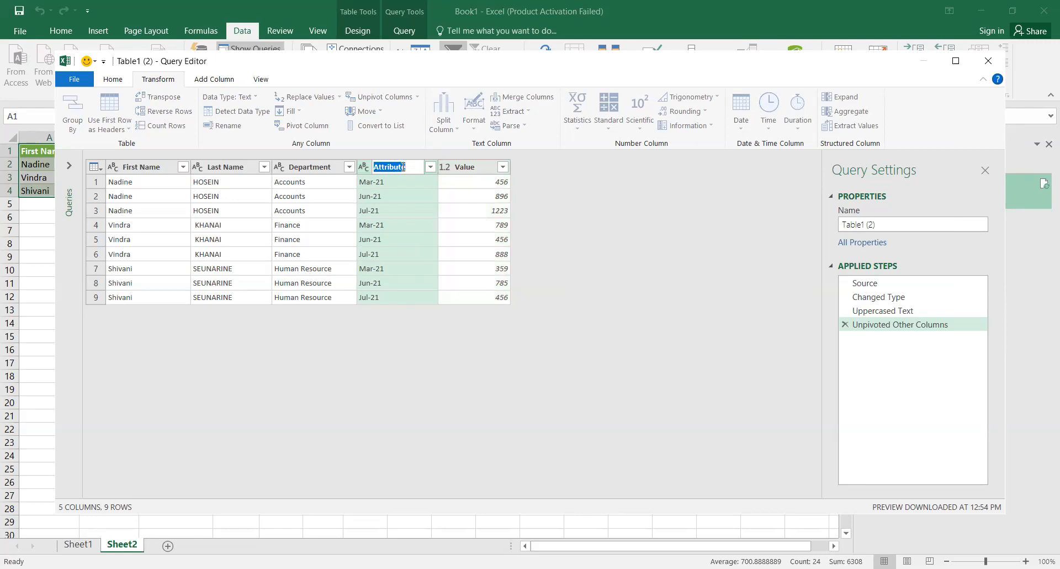
{"action": "type", "text": "Date"}
{"action": "key", "text": "Return"}
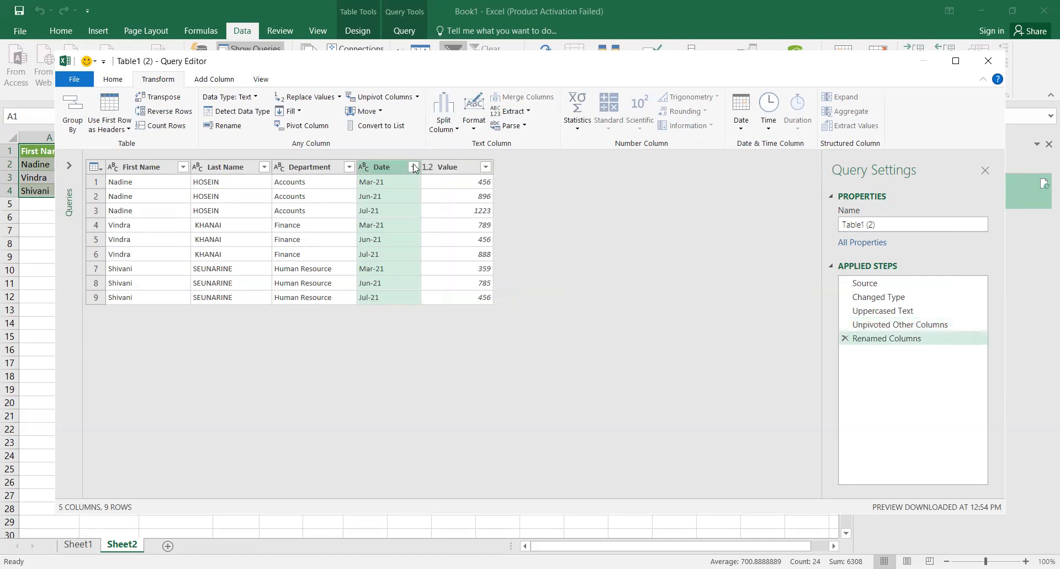
{"action": "left_click", "coordinate": [413, 166]}
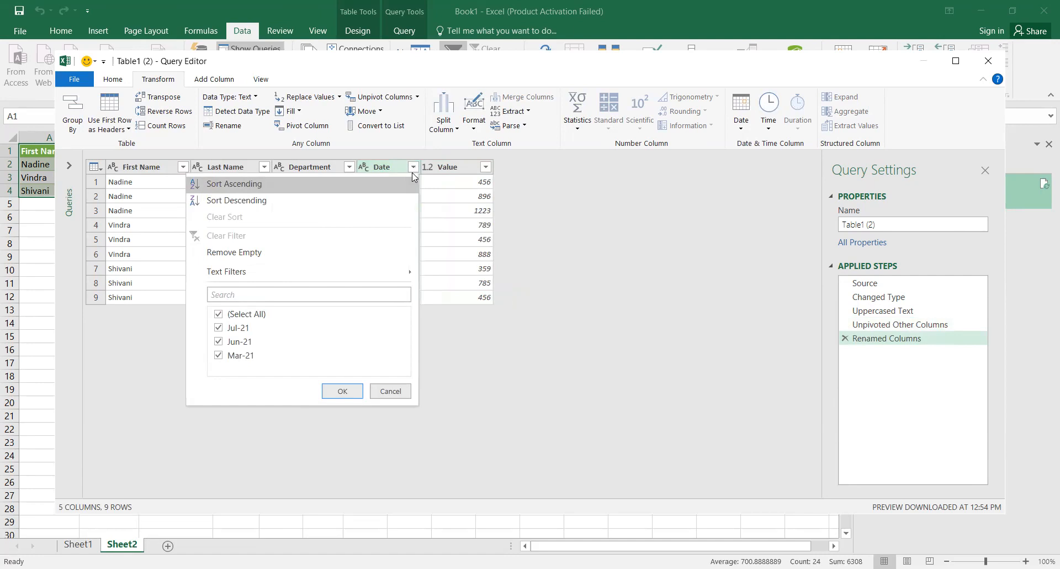
{"action": "left_click", "coordinate": [392, 395]}
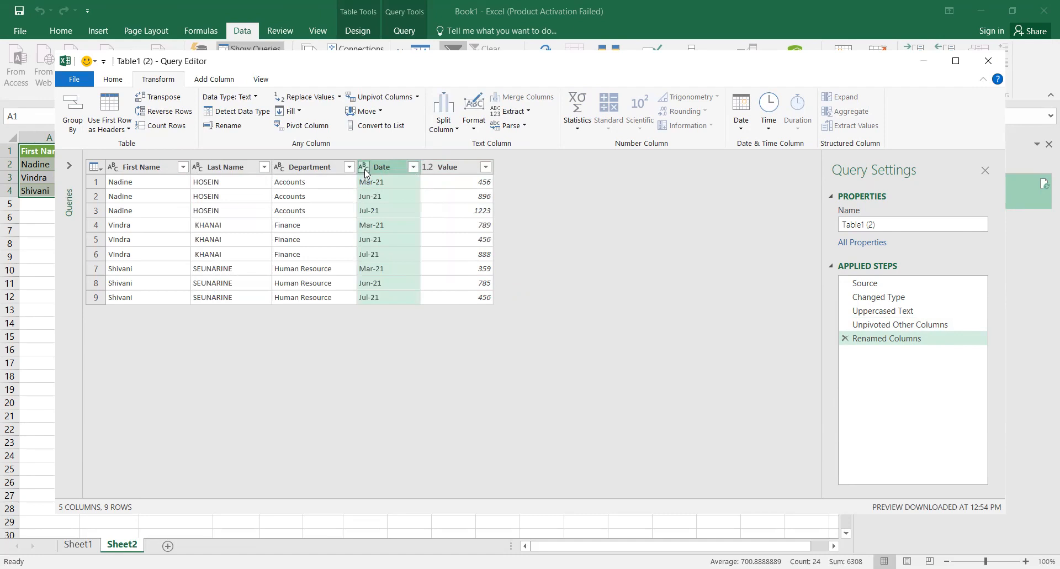
Step: Type the Date column as Date/Time/Timezone, replacing the Date conversion, and widen it
{"action": "left_click", "coordinate": [364, 167]}
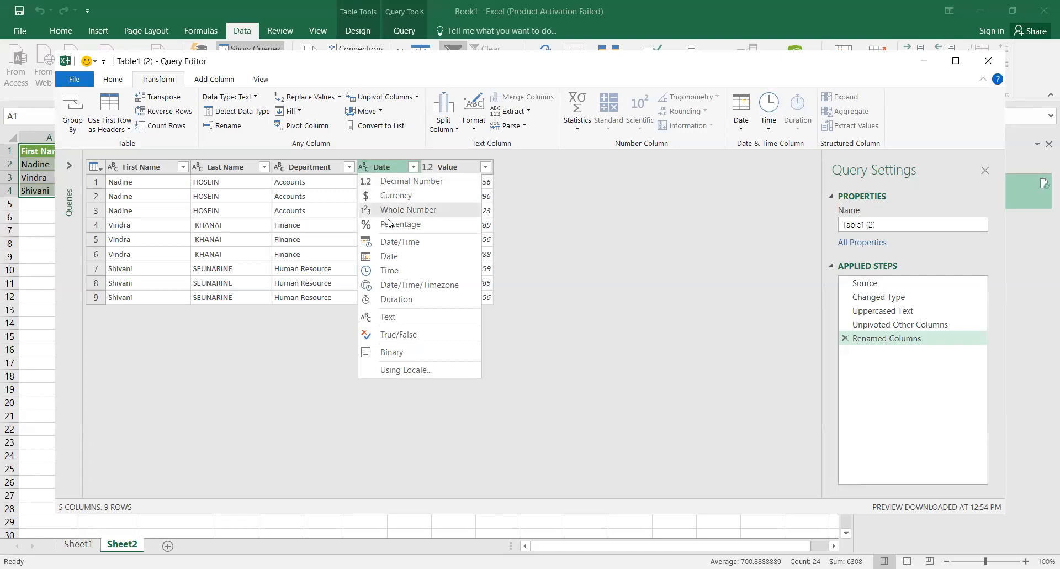
{"action": "left_click", "coordinate": [395, 258]}
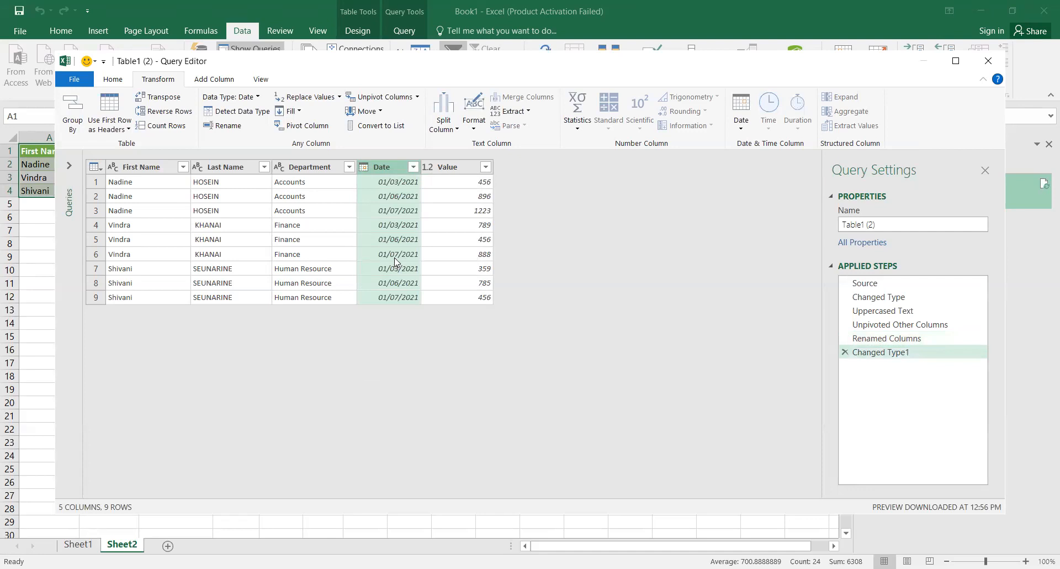
{"action": "left_click", "coordinate": [364, 166]}
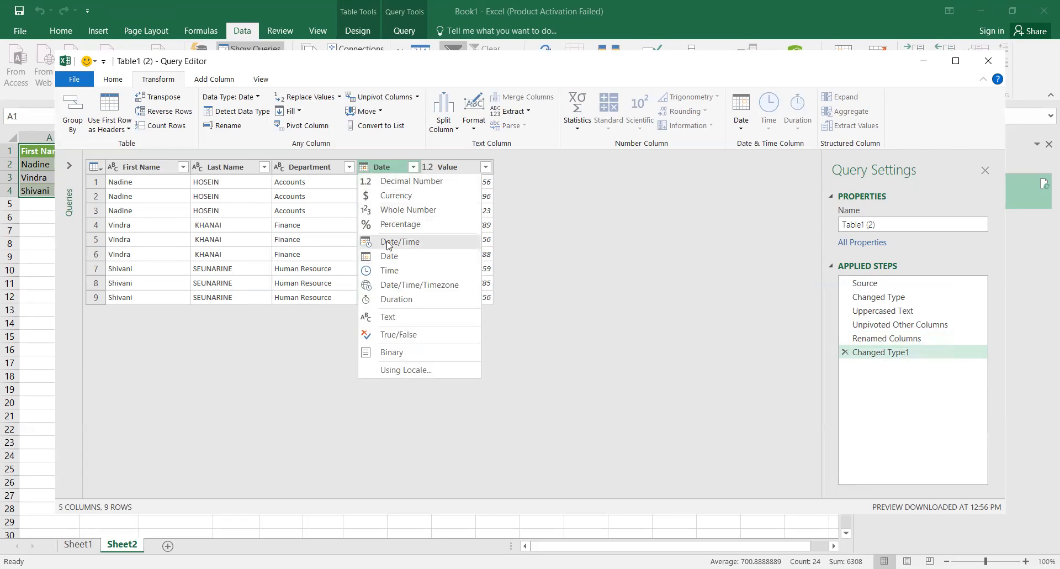
{"action": "left_click", "coordinate": [388, 291]}
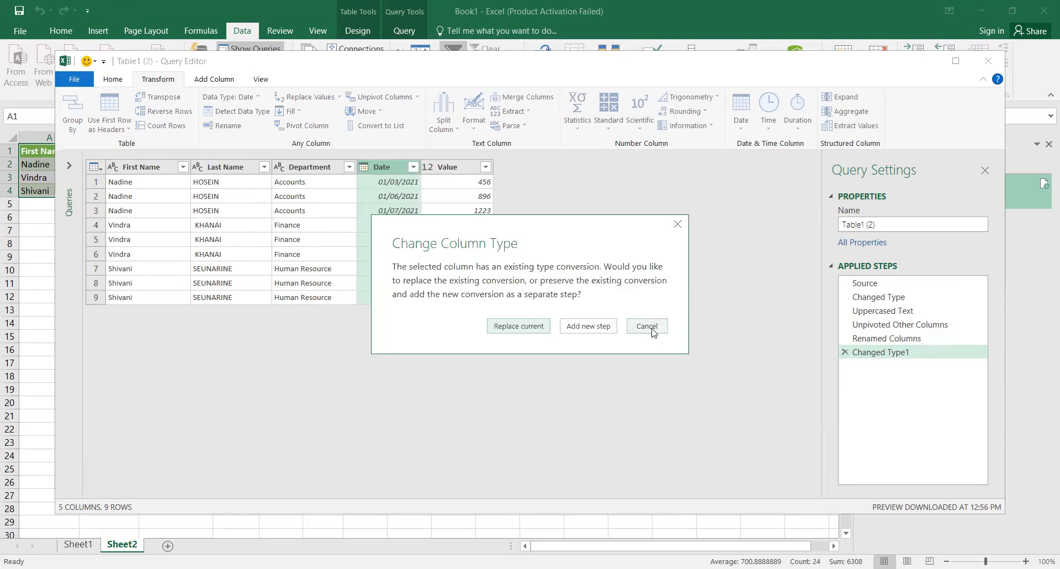
{"action": "left_click", "coordinate": [519, 326]}
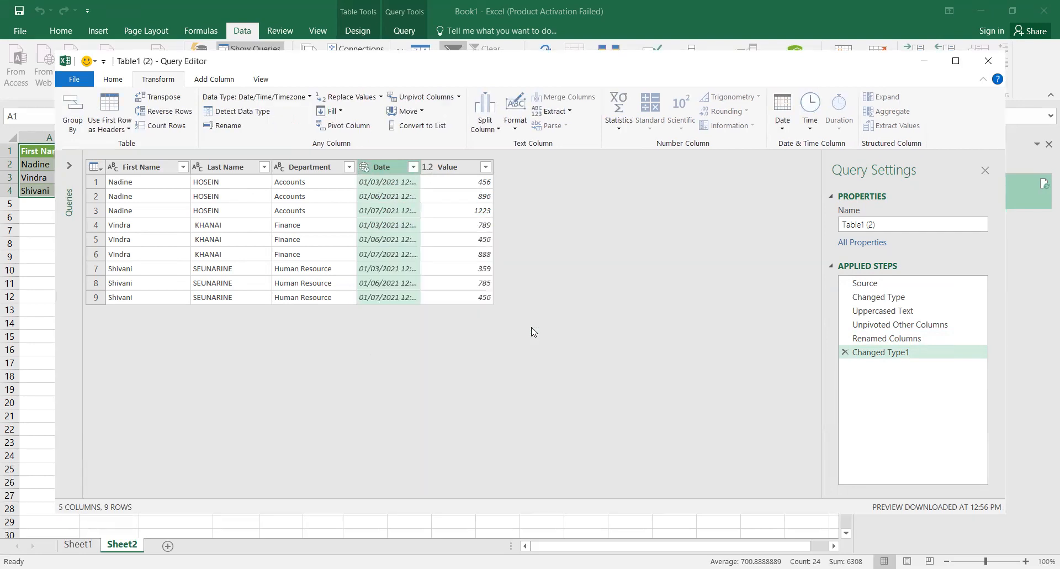
{"action": "left_click_drag", "start_coordinate": [420, 166], "coordinate": [497, 166]}
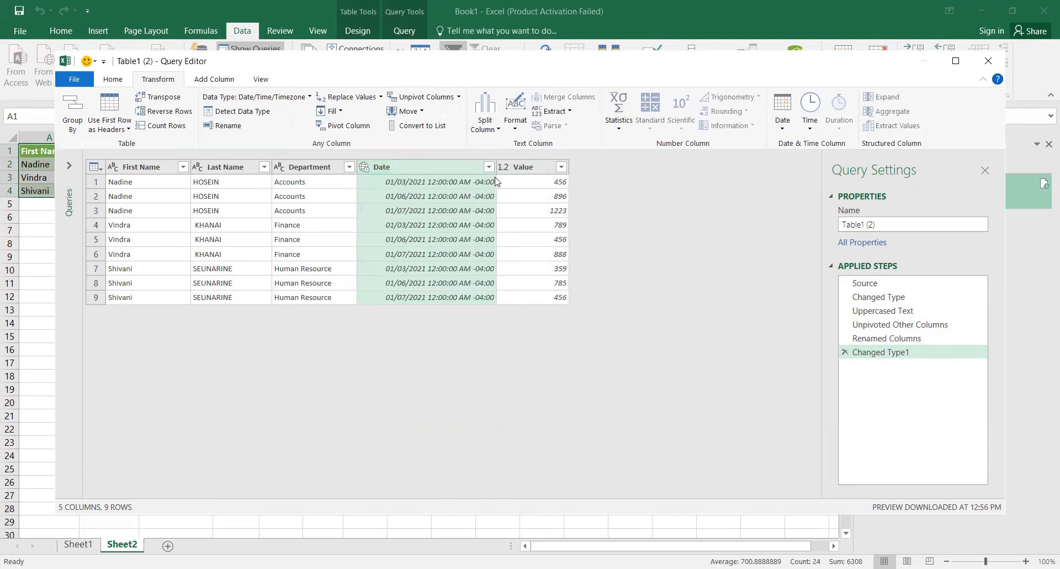